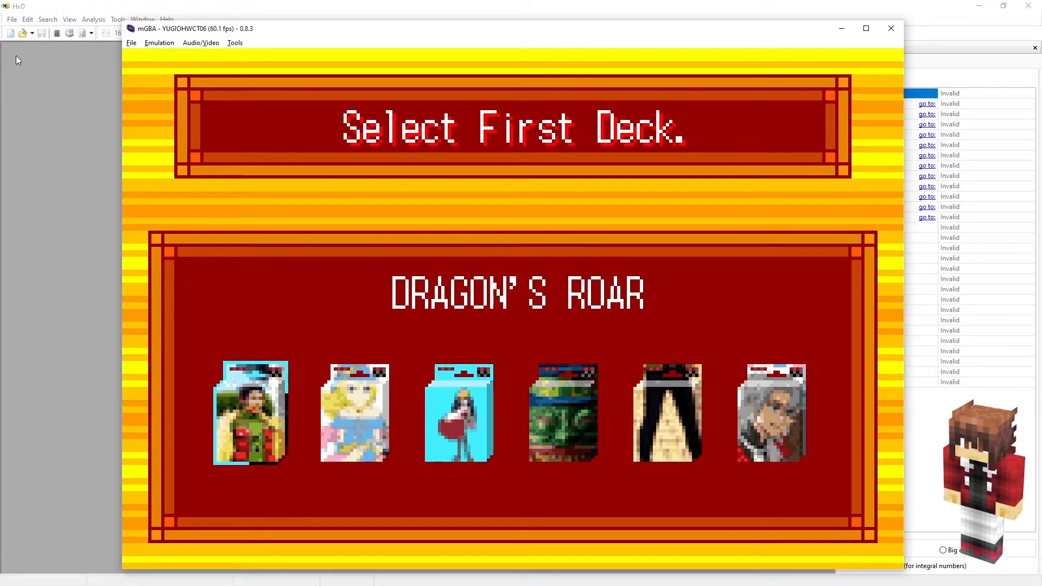
# Open the ROM file Yu-Gi-Oh! Ultimate Masters World Championship Tournament 2006.gba in HxD.
pyautogui.click(30, 84)
pyautogui.click(12, 19)
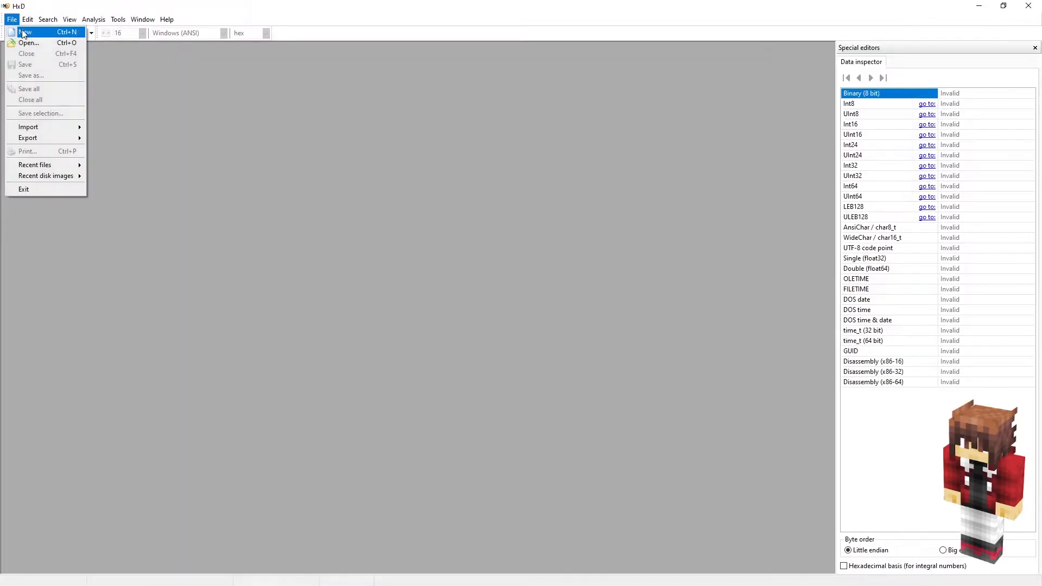
pyautogui.click(23, 41)
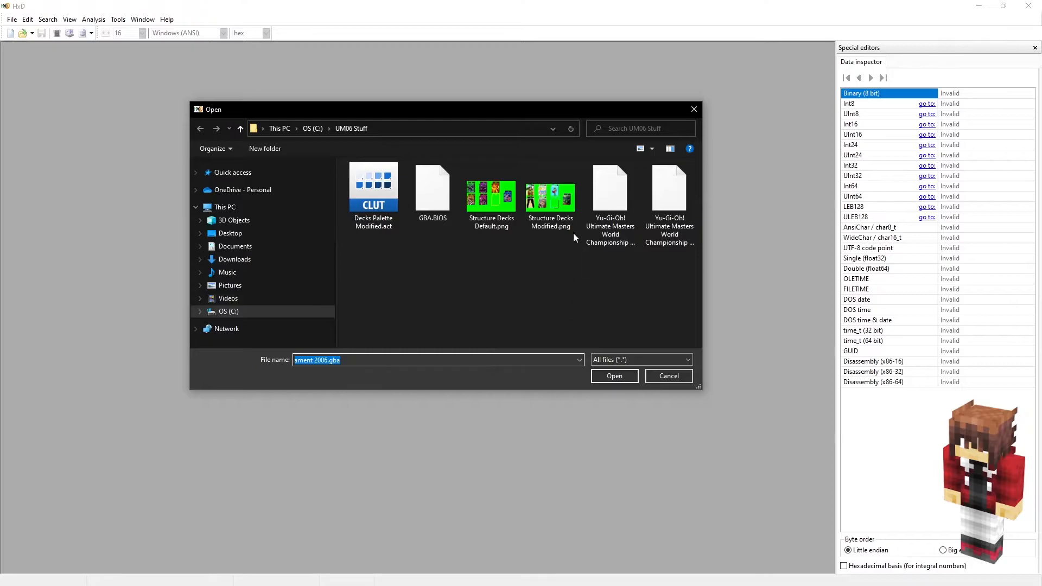
pyautogui.click(609, 206)
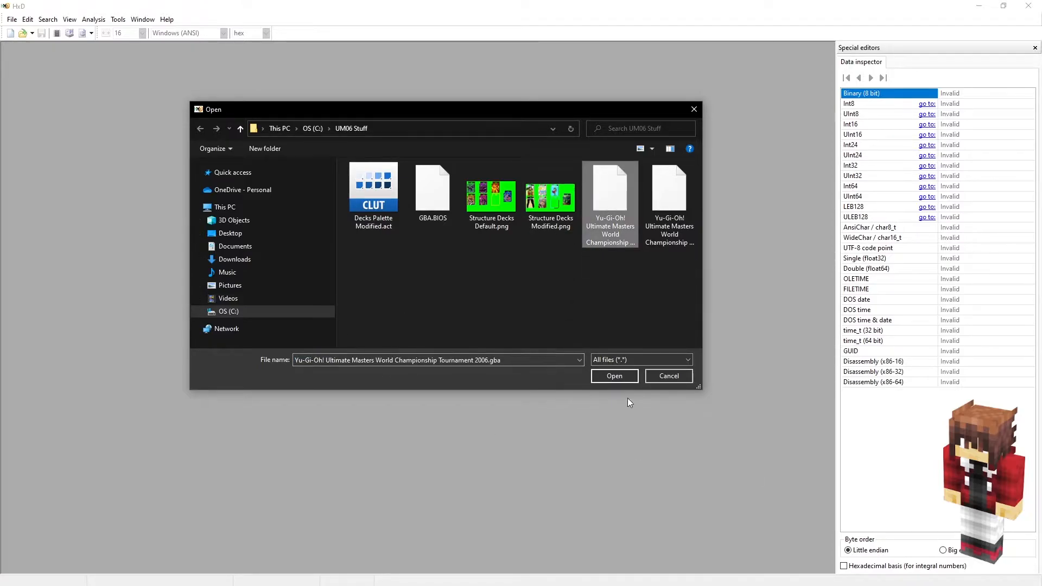
pyautogui.click(624, 375)
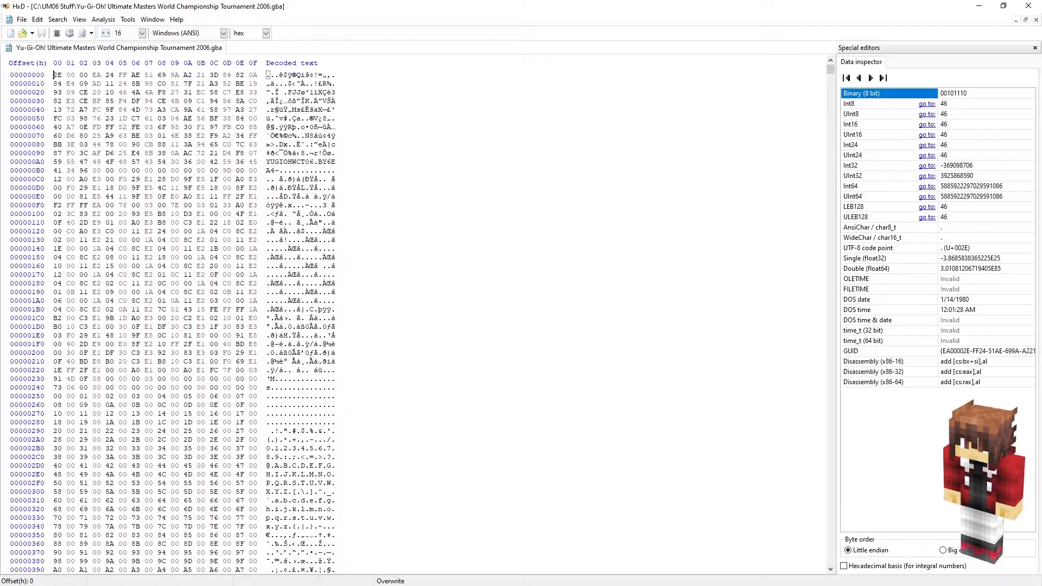
# Copy the Starter Deck location 01E5F884 from the Deck Locations worksheet and go to that hex offset in HxD.
pyautogui.hotkey('alt', 'Tab')
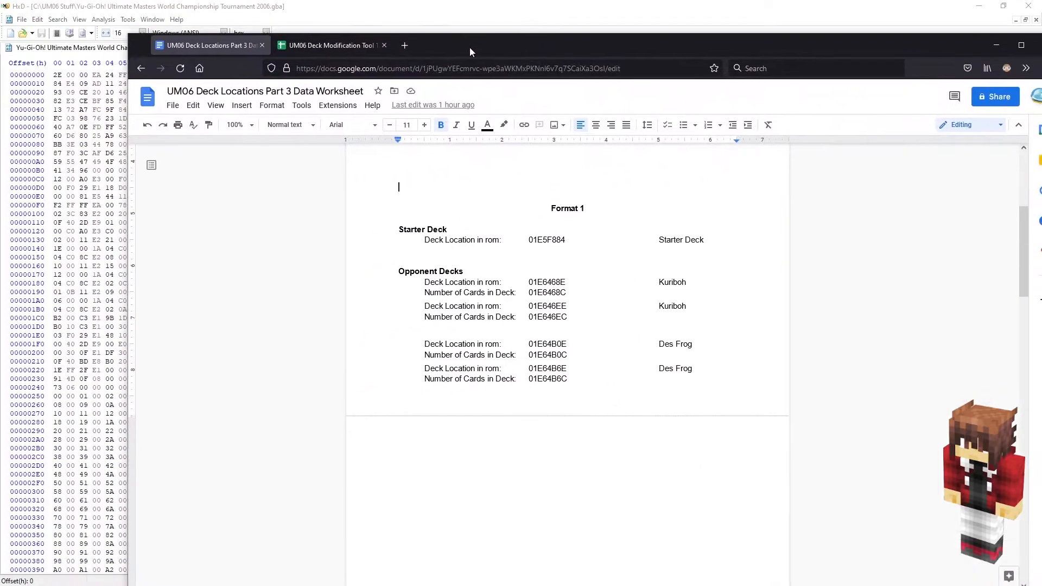
pyautogui.doubleClick(563, 242)
pyautogui.hotkey('ctrl', 'c')
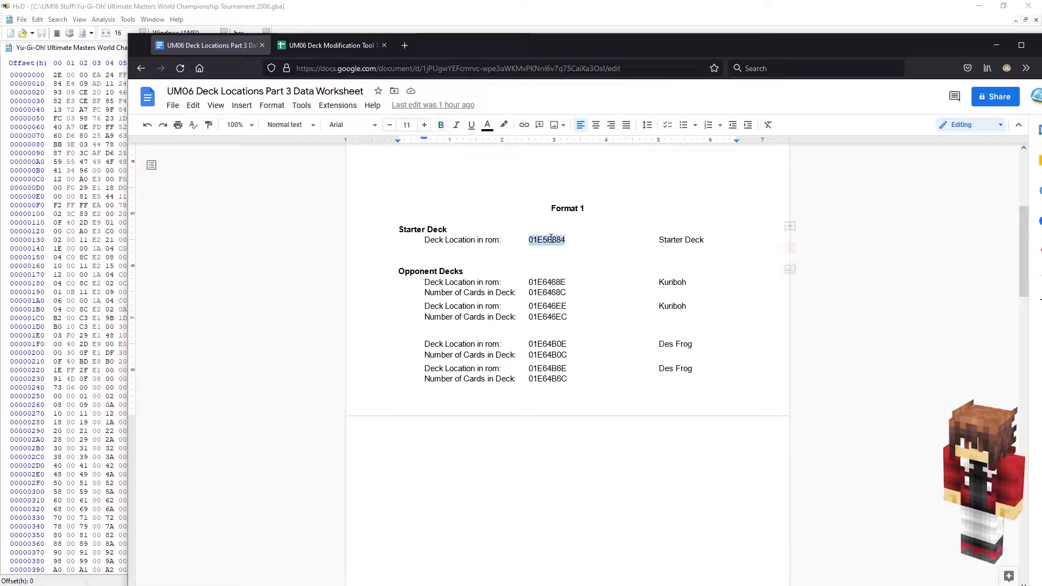
pyautogui.click(57, 141)
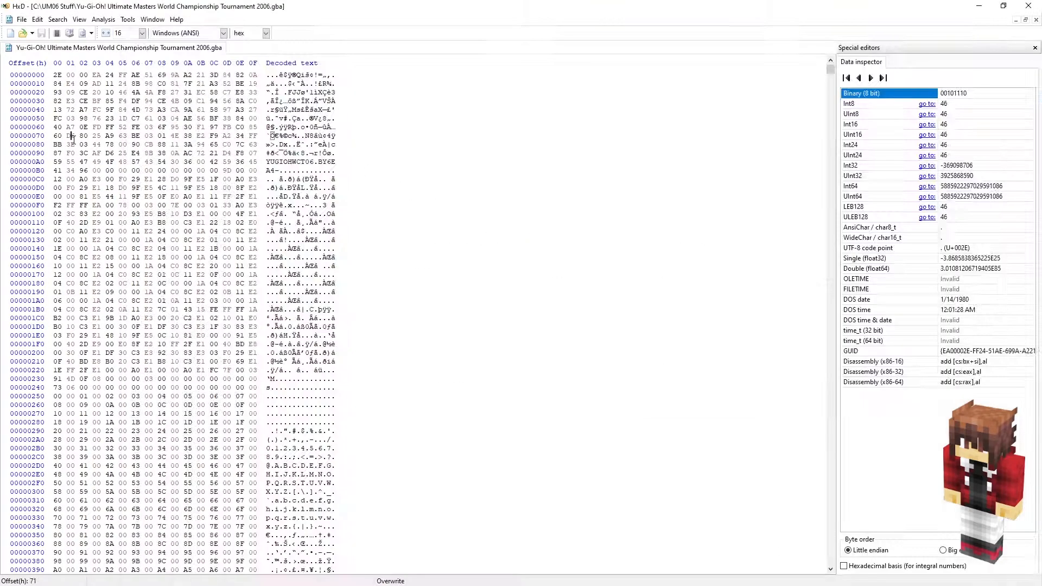
pyautogui.click(57, 20)
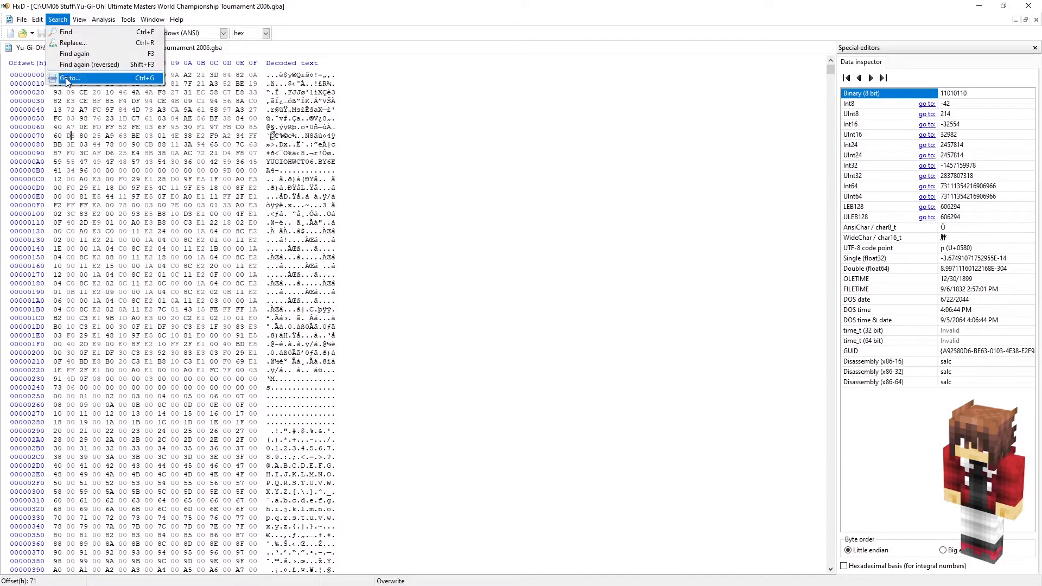
pyautogui.click(70, 77)
pyautogui.hotkey('ctrl', 'v')
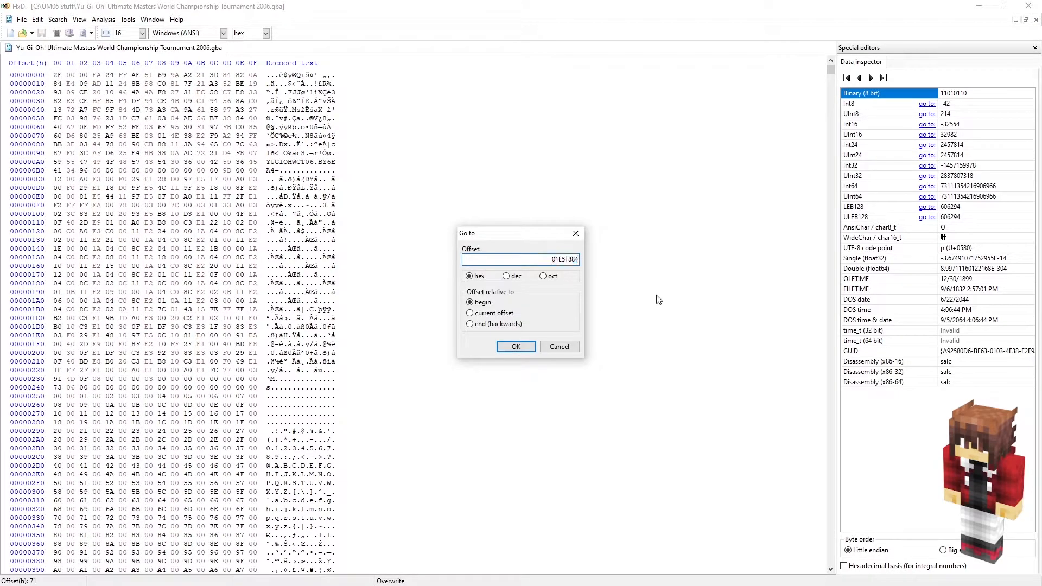
pyautogui.click(526, 347)
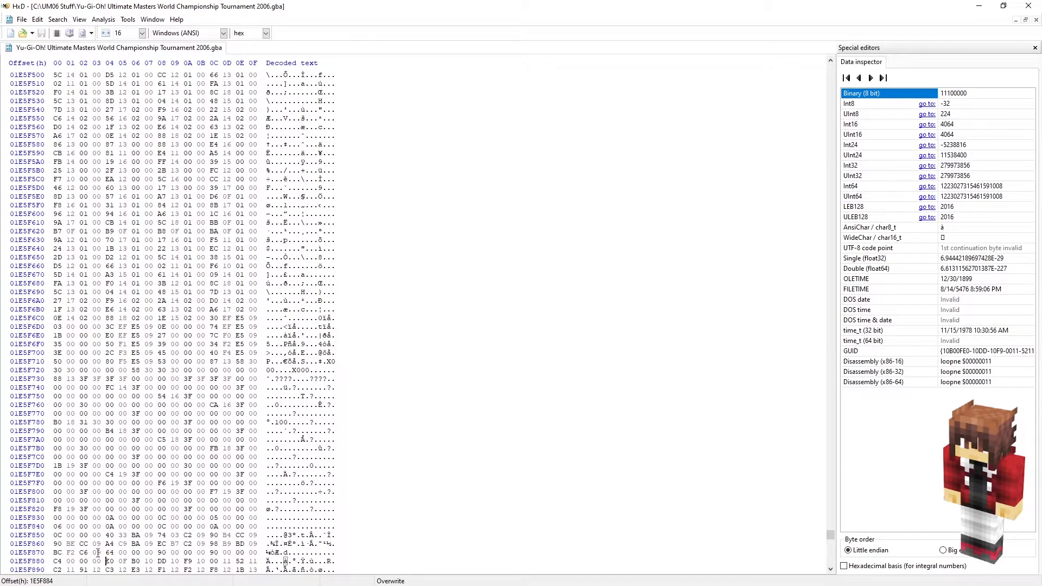
# Set the byte group size to 2 and select the starter deck's card data from offset 1E5F884 to 1E5F8D3.
pyautogui.moveTo(106, 561); pyautogui.dragTo(125, 500)
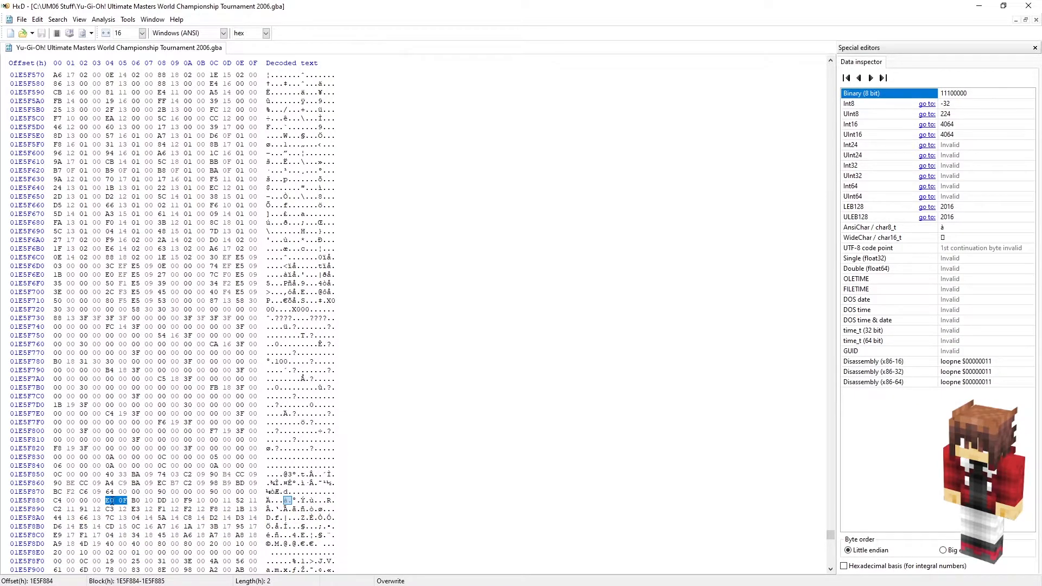
pyautogui.click(79, 19)
pyautogui.moveTo(163, 78)
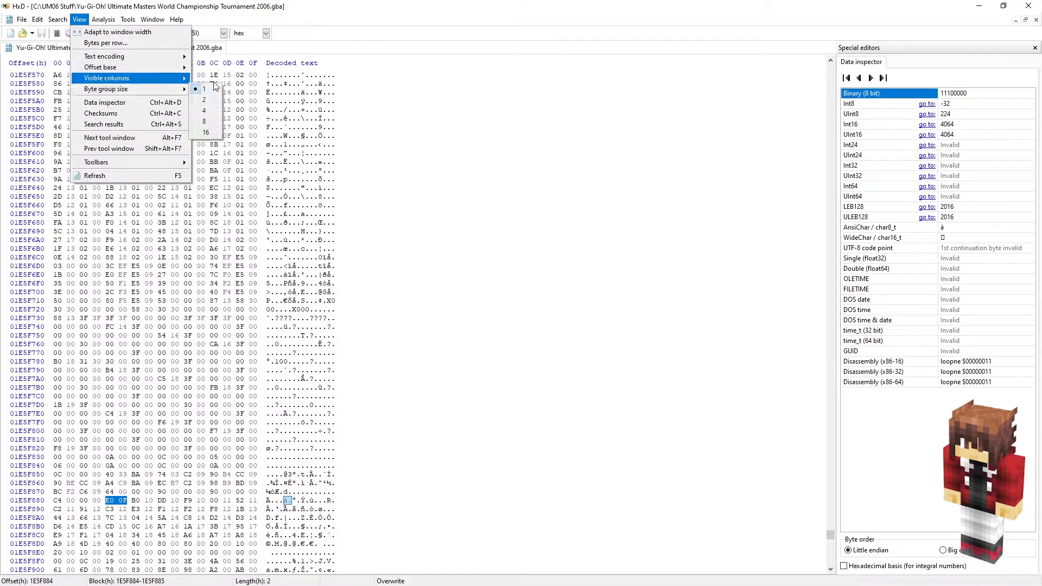
pyautogui.click(209, 110)
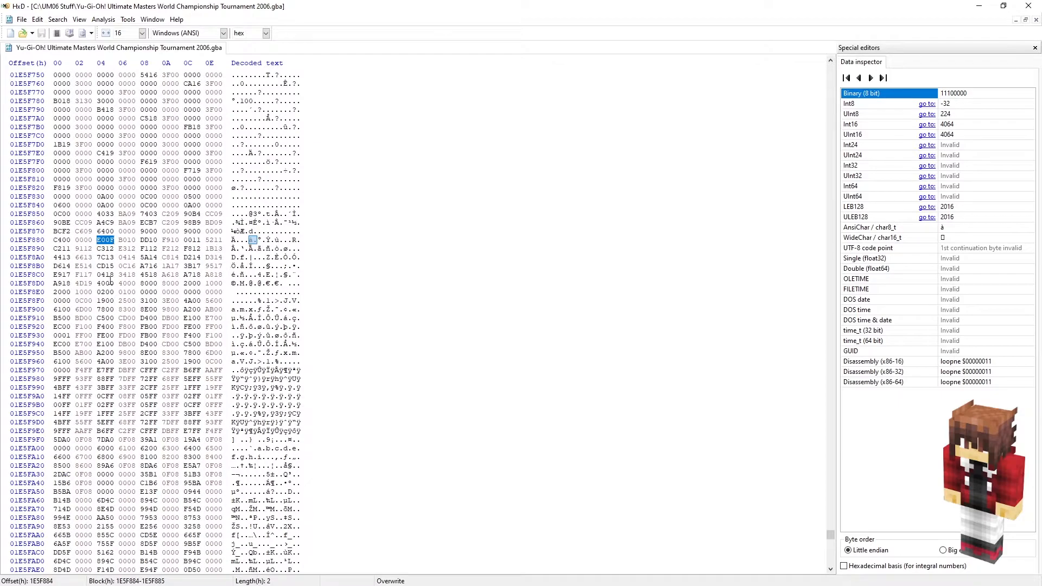
pyautogui.moveTo(95, 285); pyautogui.dragTo(97, 239)
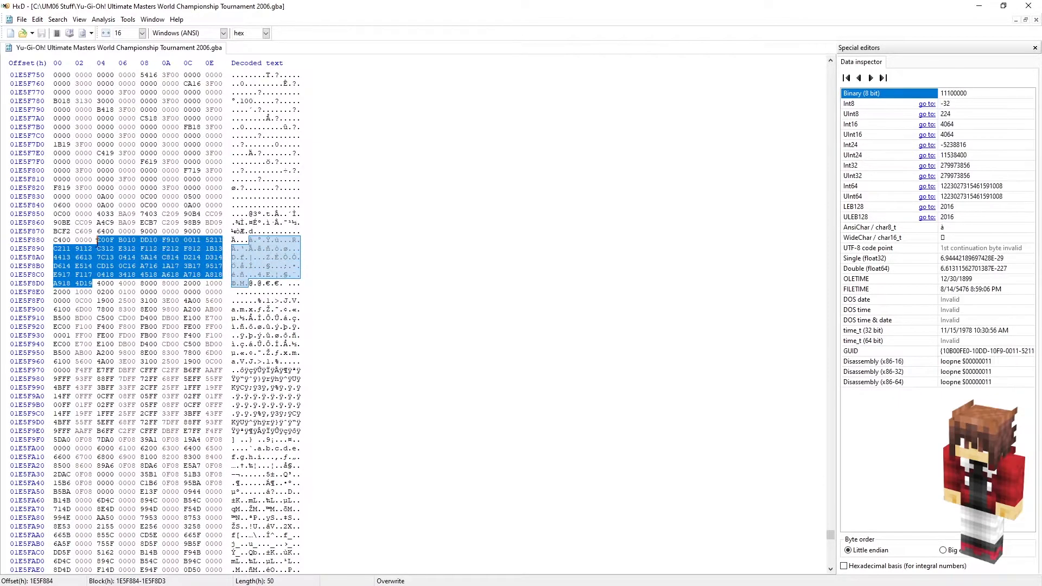
pyautogui.moveTo(96, 284); pyautogui.dragTo(99, 239)
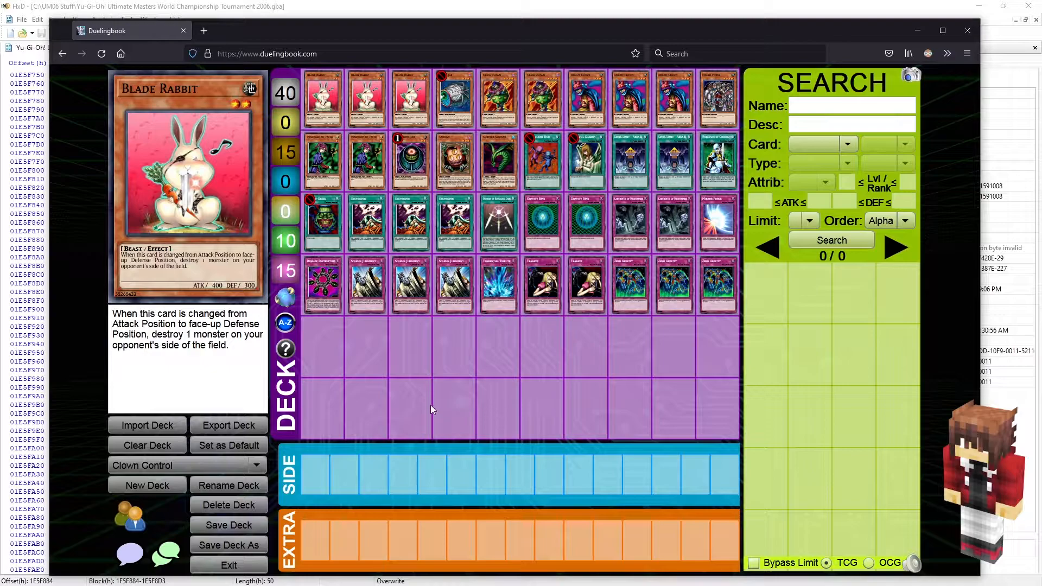
# Export the Clown Control deck from Duelingbook as a YDK file.
pyautogui.click(245, 426)
pyautogui.click(347, 332)
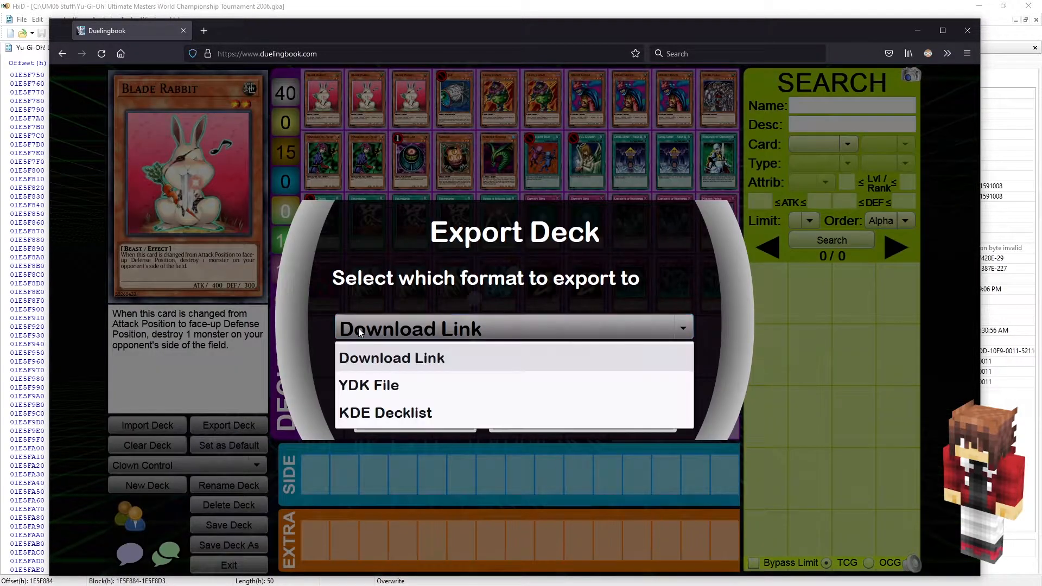
pyautogui.click(366, 395)
pyautogui.click(401, 401)
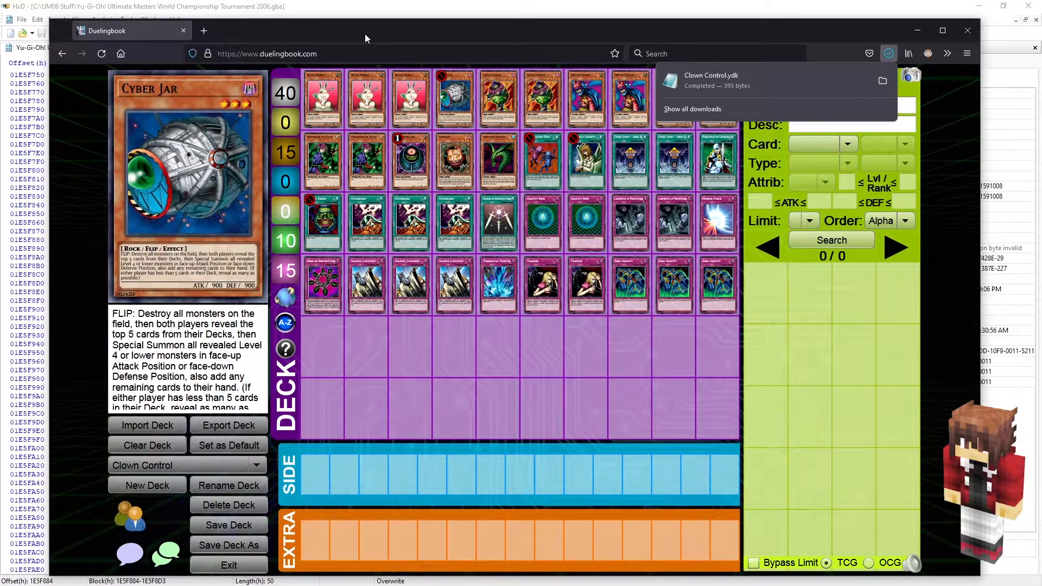
pyautogui.moveTo(365, 34); pyautogui.dragTo(0, 105)
# Open Clown Control.ydk from the UM06 Stuff folder with Notepad.
pyautogui.hotkey('alt', 'Tab')
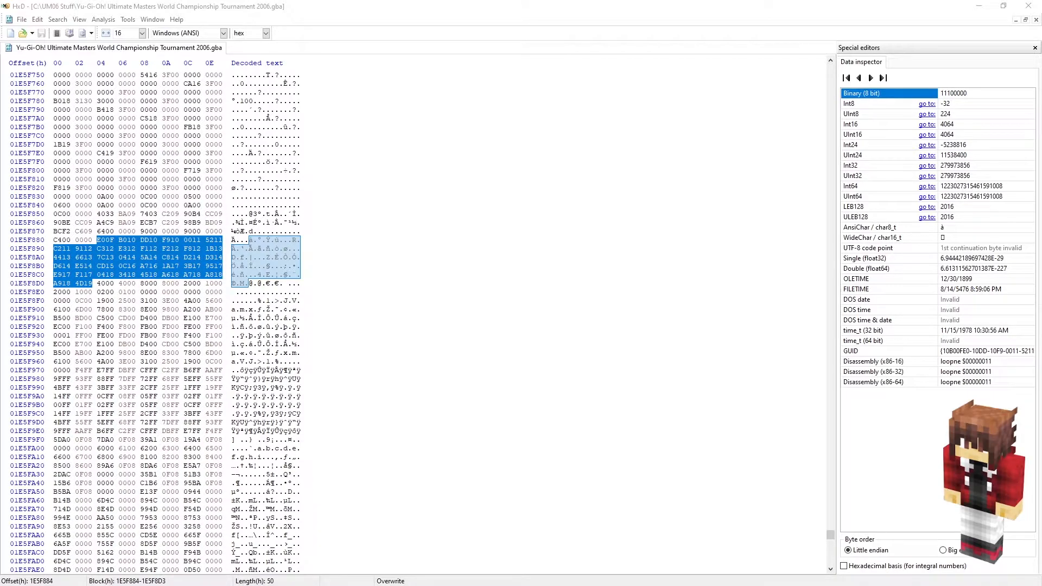
pyautogui.hotkey('alt', 'Tab')
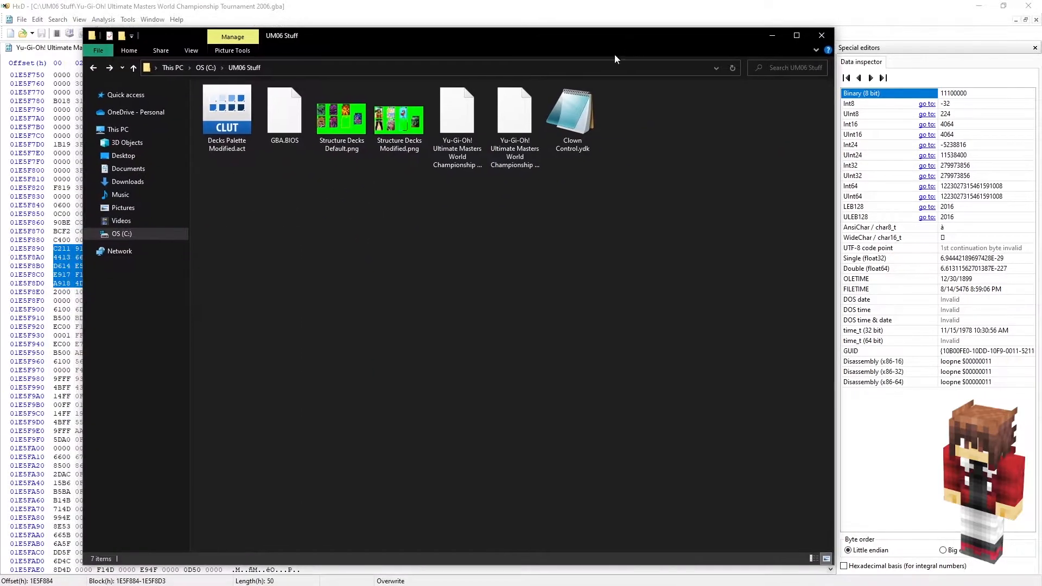
pyautogui.rightClick(563, 126)
pyautogui.click(597, 183)
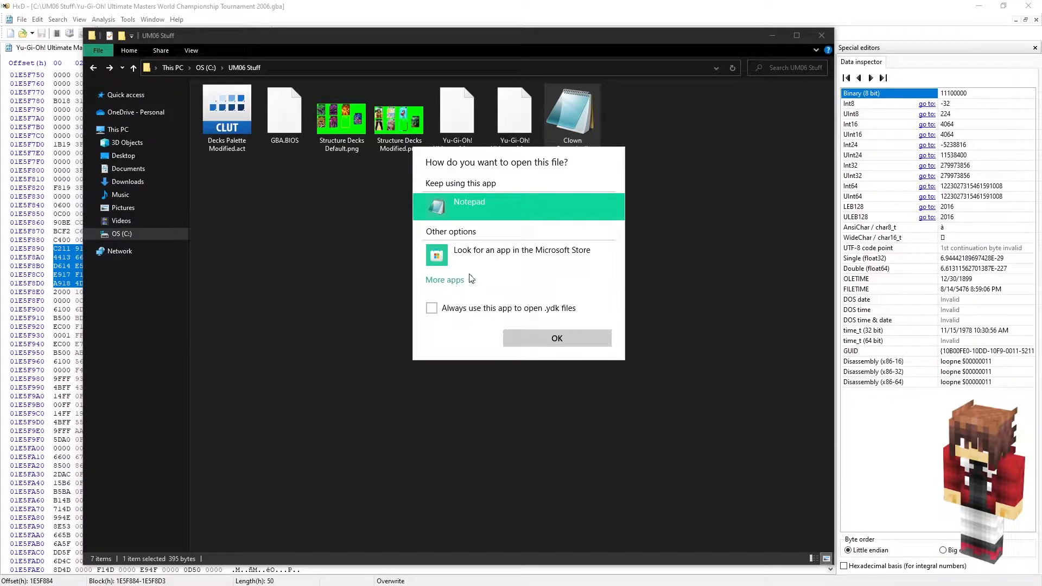
pyautogui.click(518, 209)
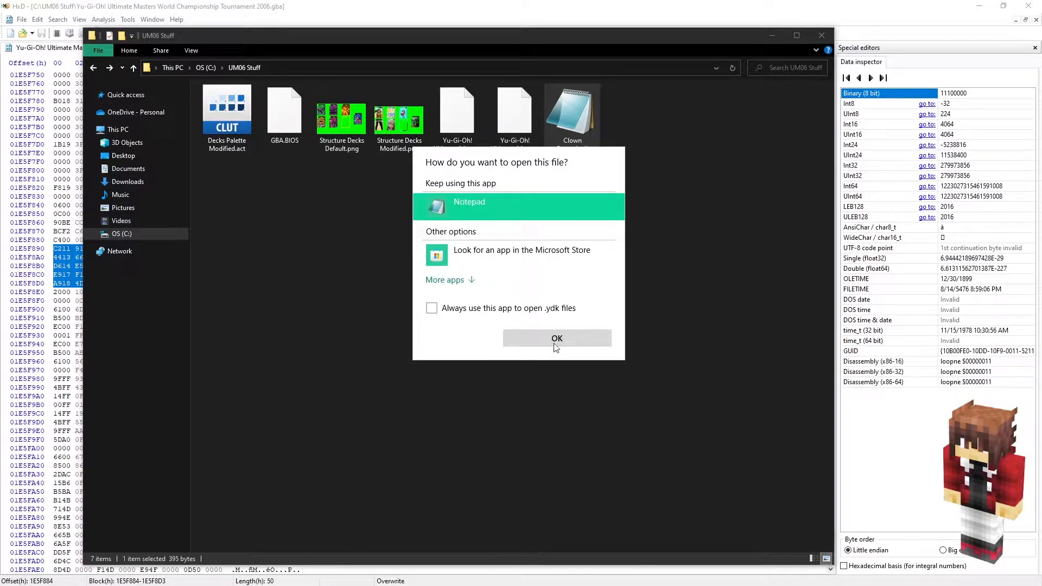
pyautogui.click(554, 342)
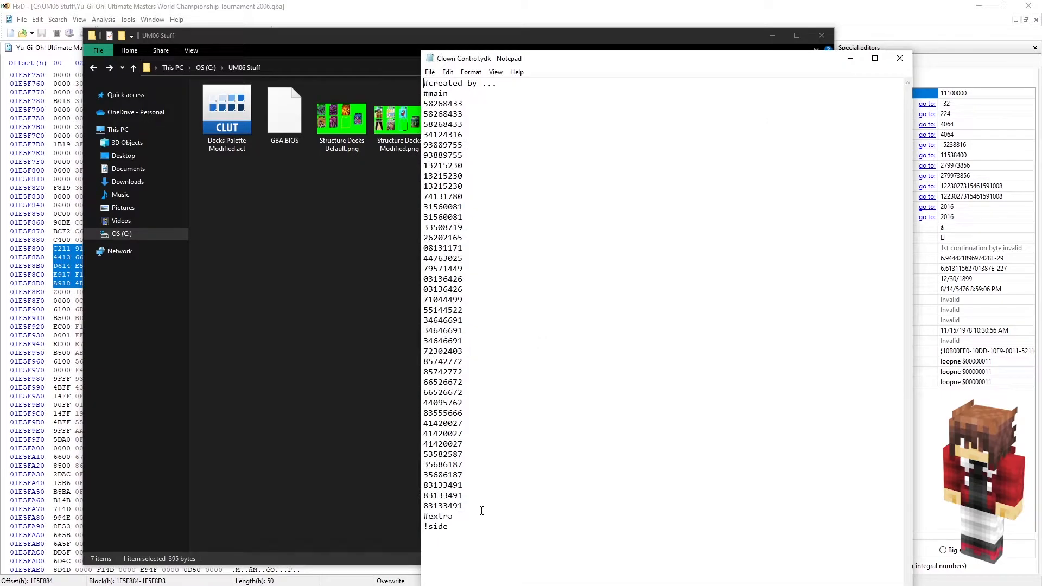
# Copy all card codes under #main into the Starter & Opponent Paste Tool sheet of the UM06 Deck Modification Tool, starting at A2.
pyautogui.moveTo(481, 506); pyautogui.dragTo(424, 103)
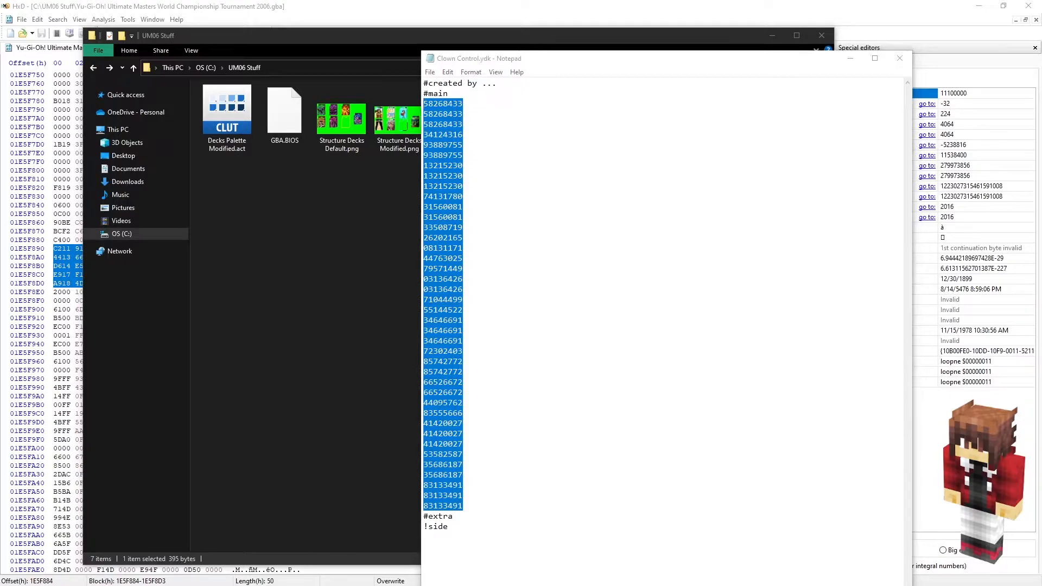
pyautogui.hotkey('alt', 'Tab')
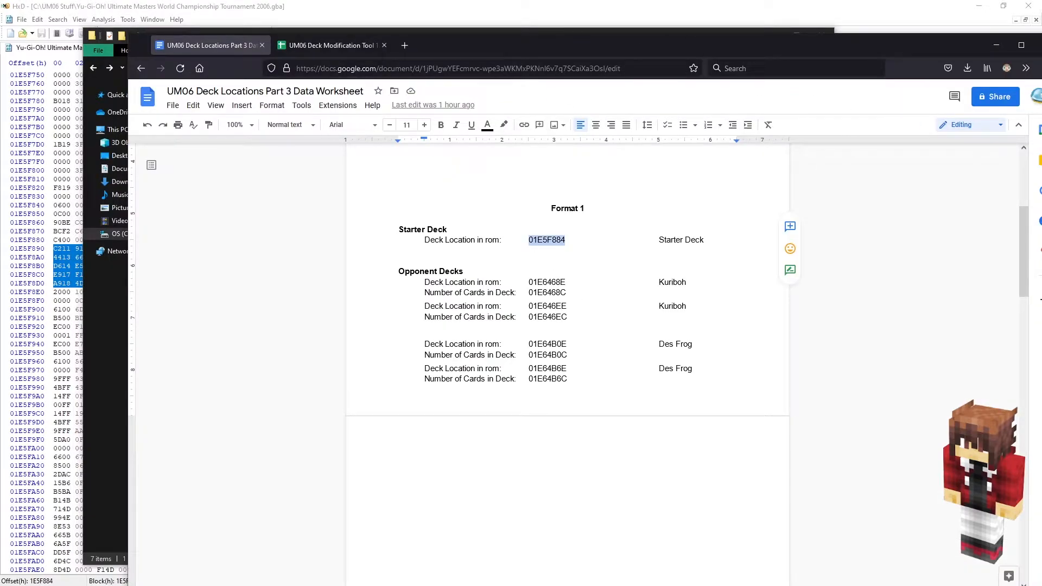
pyautogui.click(316, 47)
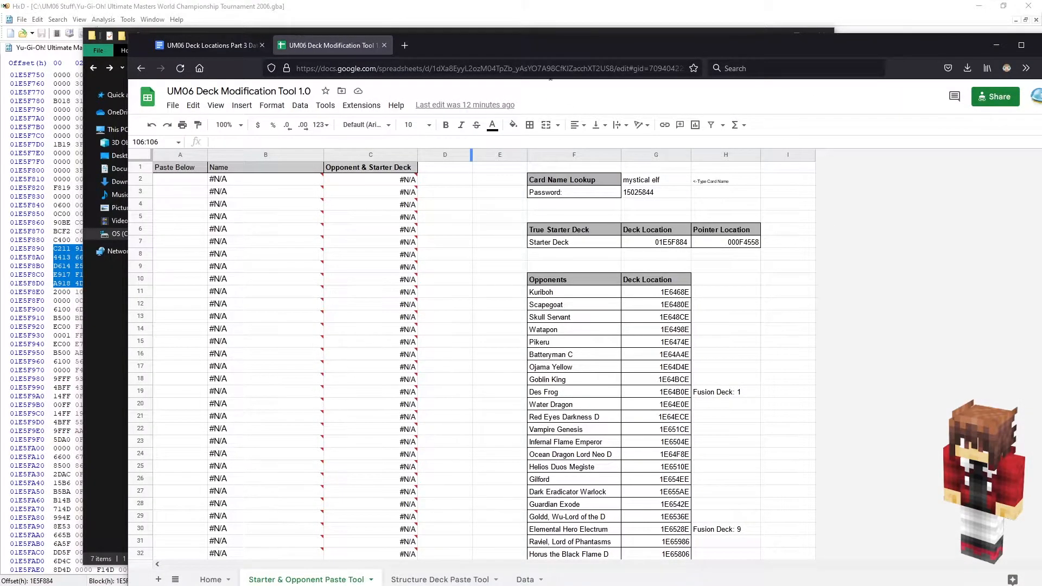
pyautogui.moveTo(517, 50); pyautogui.dragTo(493, 23)
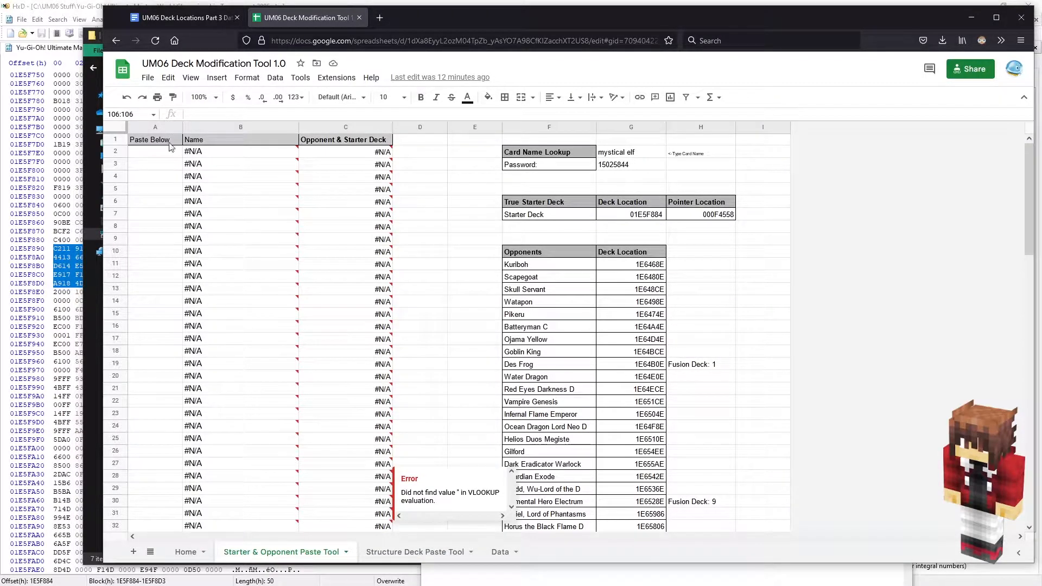
pyautogui.click(155, 157)
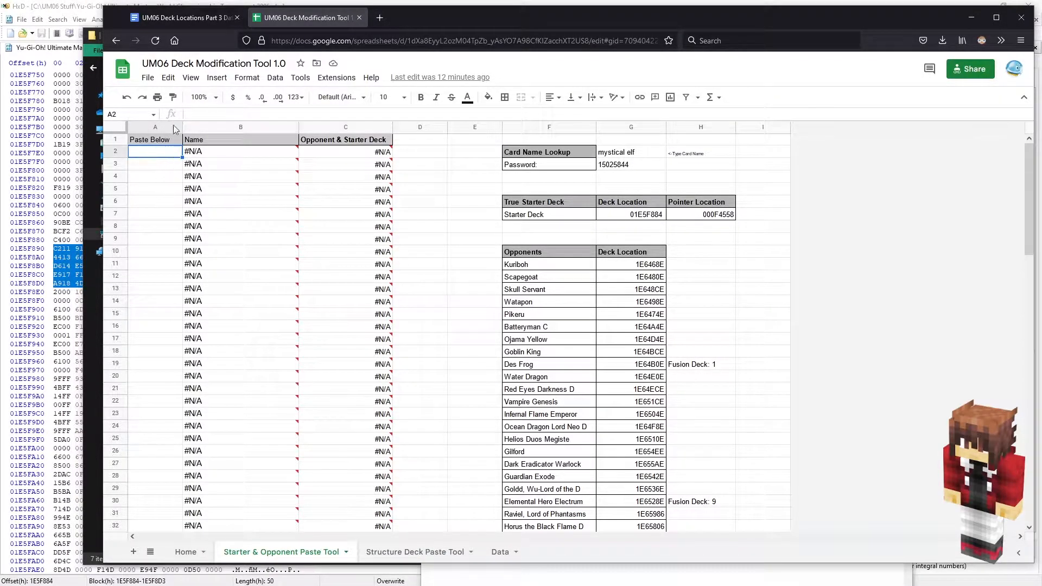
pyautogui.hotkey('ctrl', 'v')
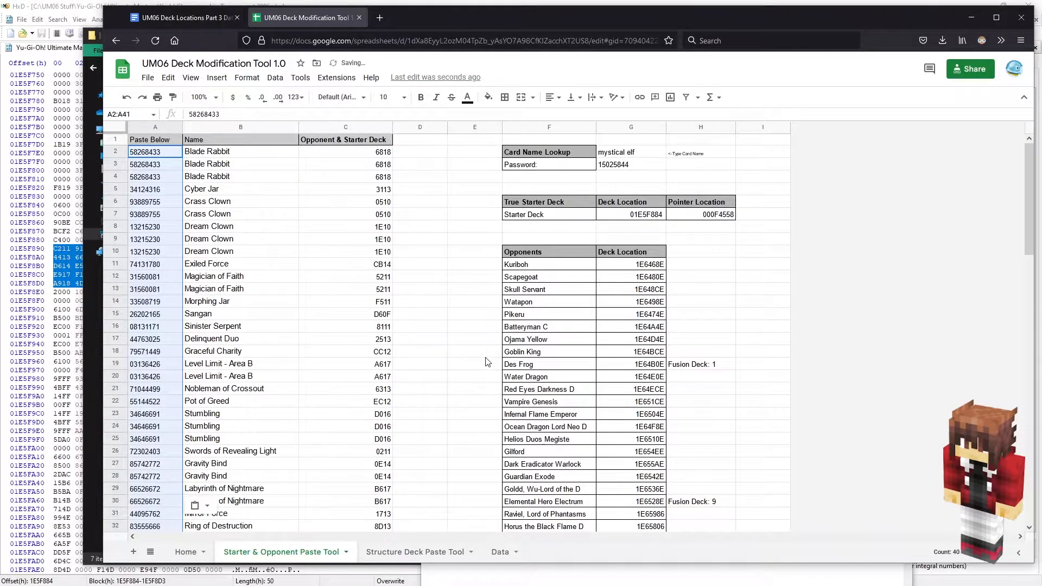
# Copy the hex card codes in the Opponent & Starter Deck column, cells C2:C41.
pyautogui.scroll(-5, 465, 371)
pyautogui.scroll(2, 442, 372)
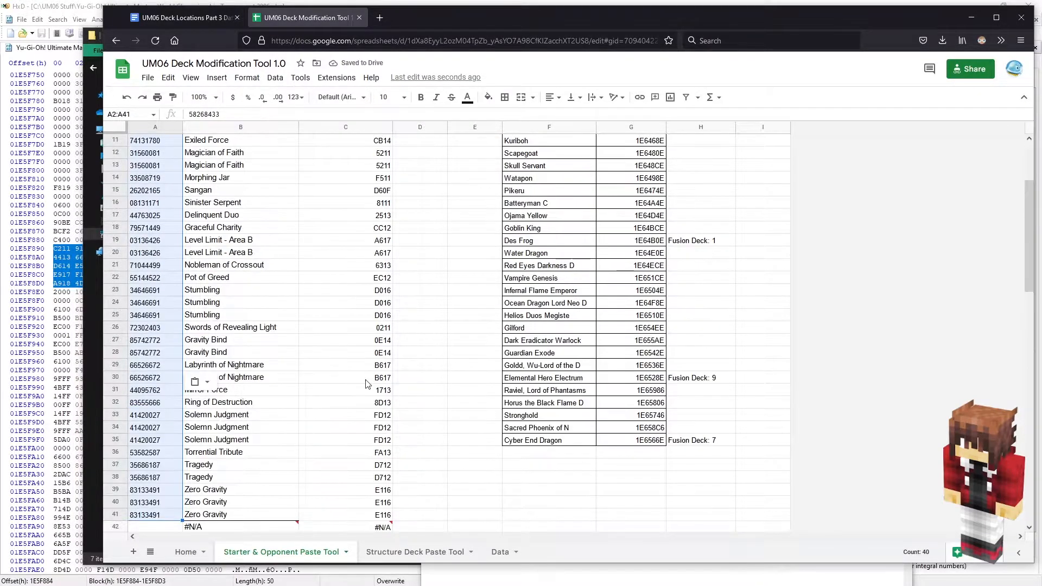
pyautogui.scroll(3, 246, 217)
pyautogui.scroll(-5, 239, 326)
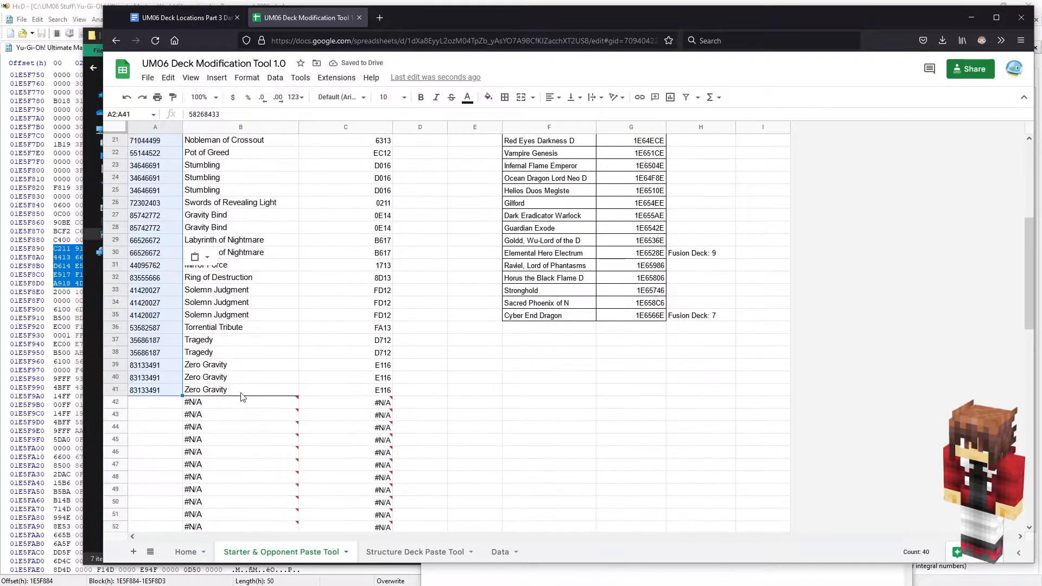
pyautogui.scroll(5, 263, 406)
pyautogui.moveTo(384, 155); pyautogui.dragTo(382, 397)
pyautogui.scroll(-5, 380, 458)
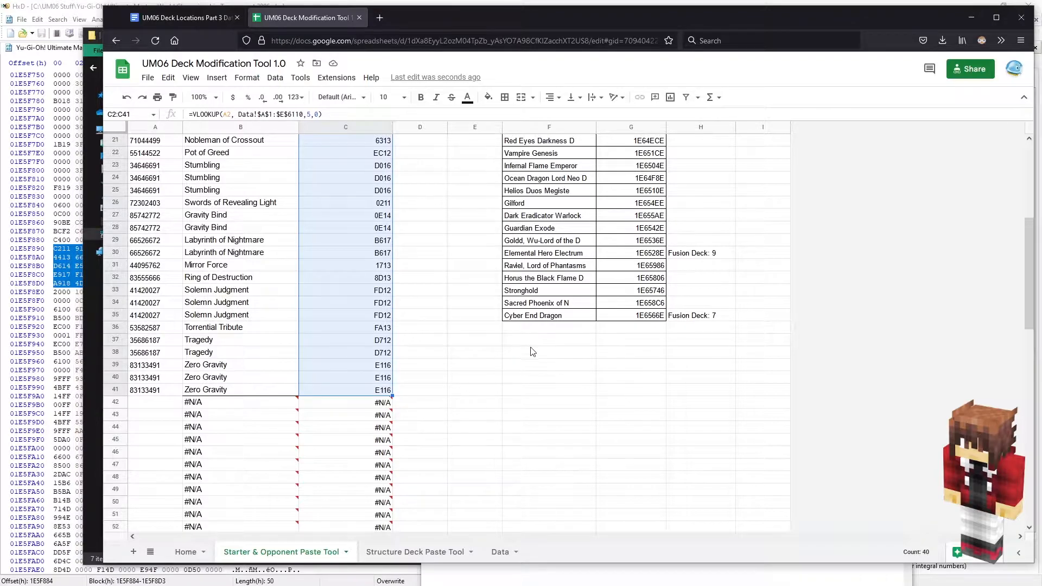
# Switch to HxD and overwrite the starter deck data from offset 1E5F884 with the copied card codes.
pyautogui.click(79, 20)
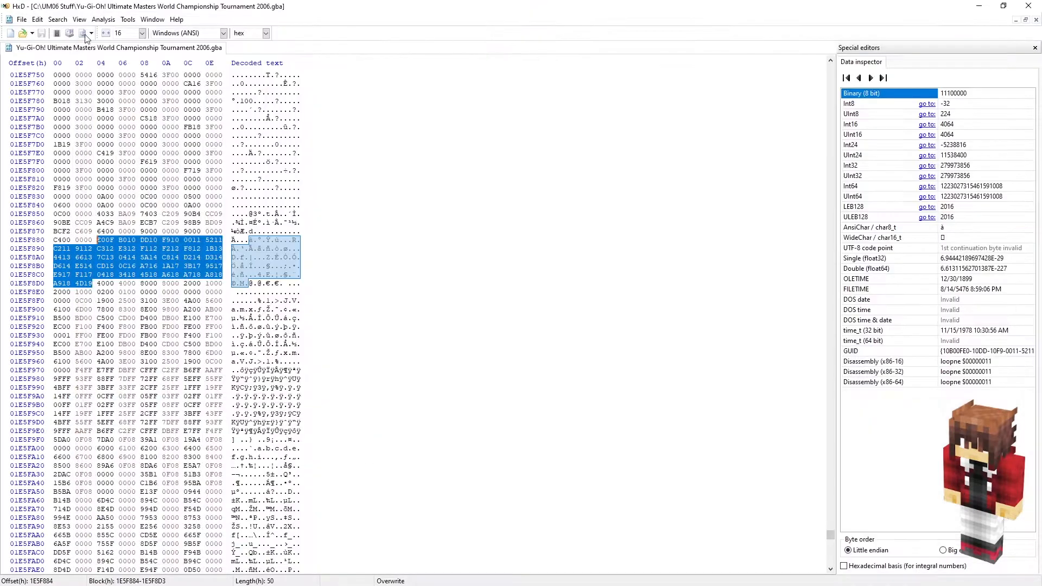
pyautogui.click(97, 240)
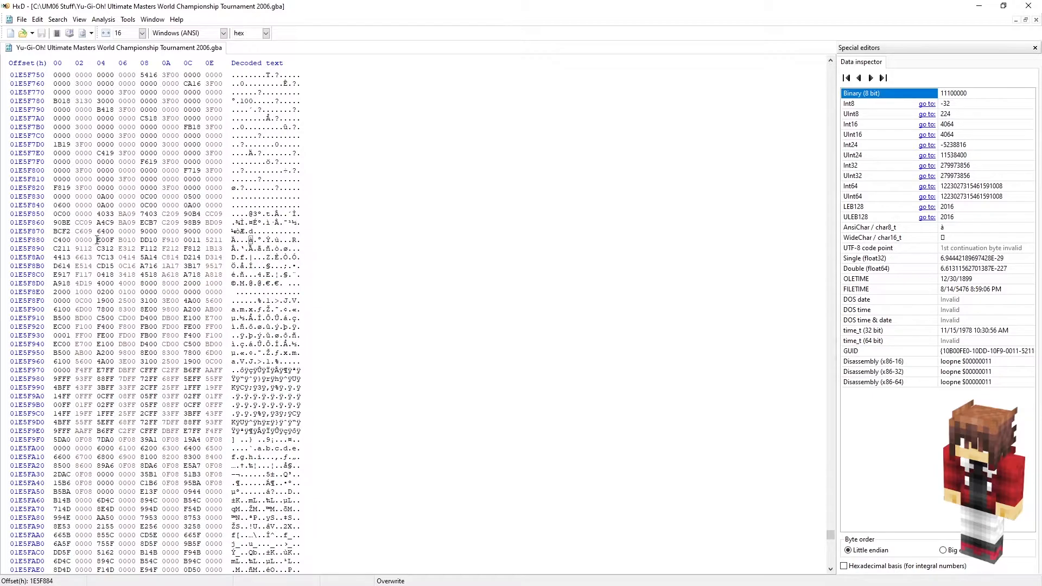
pyautogui.rightClick(97, 240)
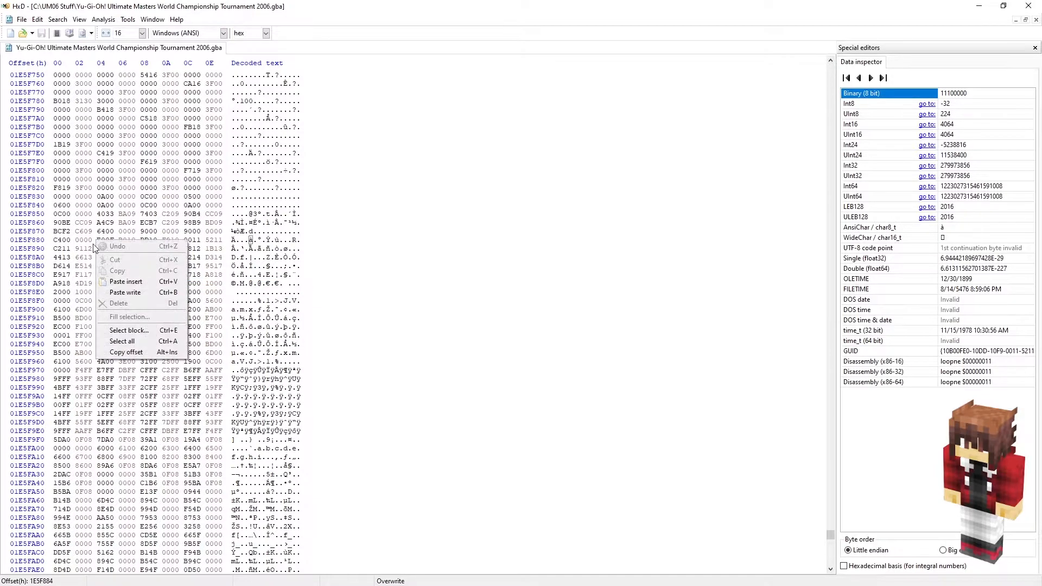
pyautogui.click(145, 298)
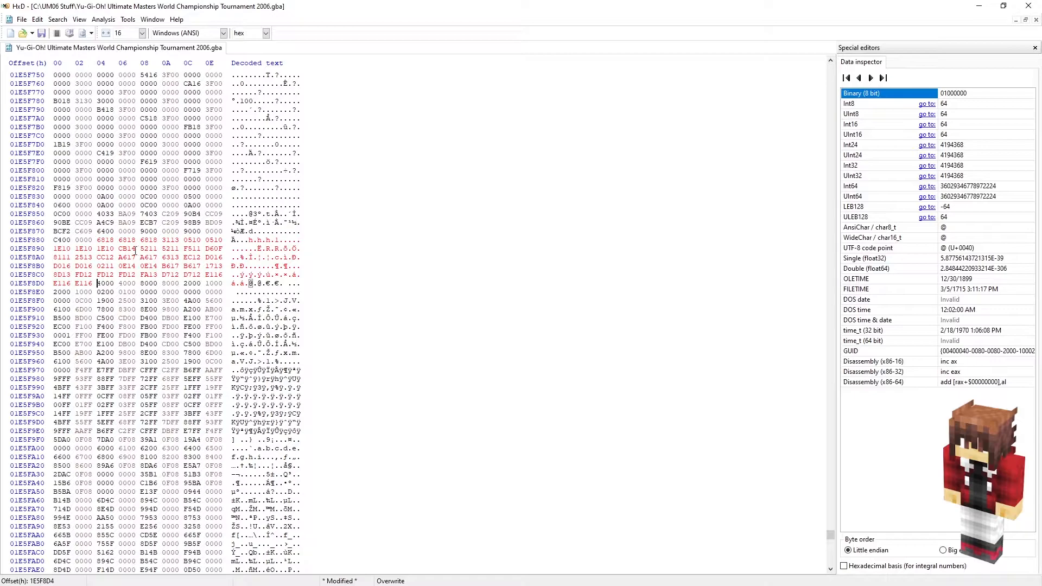
# Save the modified ROM, then restart the game in mGBA and enter the deck editor.
pyautogui.hotkey('ctrl', 's')
pyautogui.hotkey('alt', 'Tab')
pyautogui.hotkey('ctrl', 'r')
pyautogui.press('Tab')
pyautogui.press('x')
pyautogui.press('x')
pyautogui.press('x')
pyautogui.press('Return')
pyautogui.press('x')
pyautogui.press('x')
pyautogui.press('x')
pyautogui.press('a')
pyautogui.press('Down')
pyautogui.press('Down')
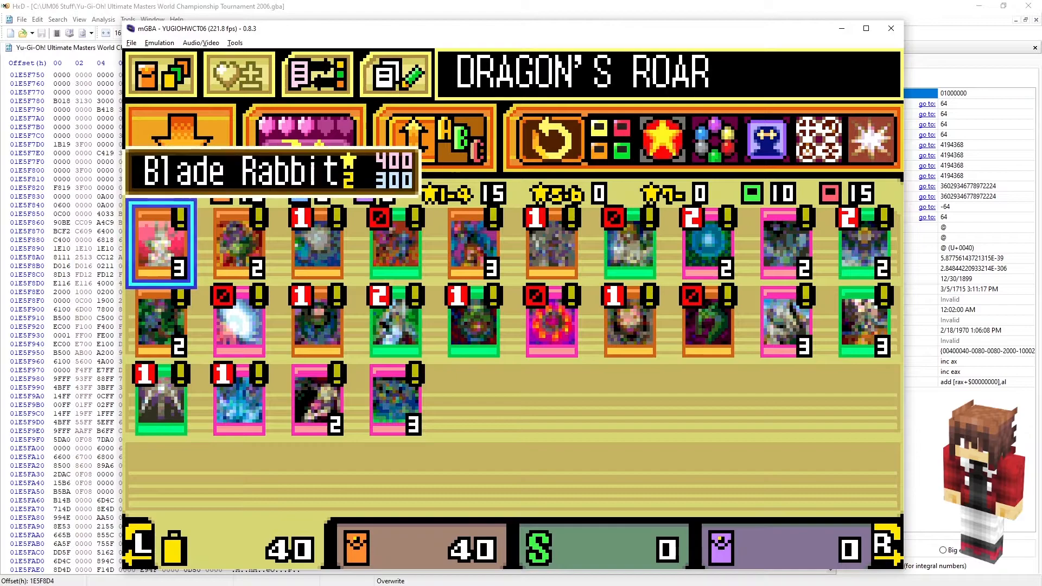
# Look through the first row of cards in the deck list as far as Gravity Bind.
pyautogui.press('Right')
pyautogui.press('Right')
pyautogui.press('Right')
pyautogui.press('Right')
pyautogui.press('Right')
pyautogui.press('Right')
pyautogui.press('Right')
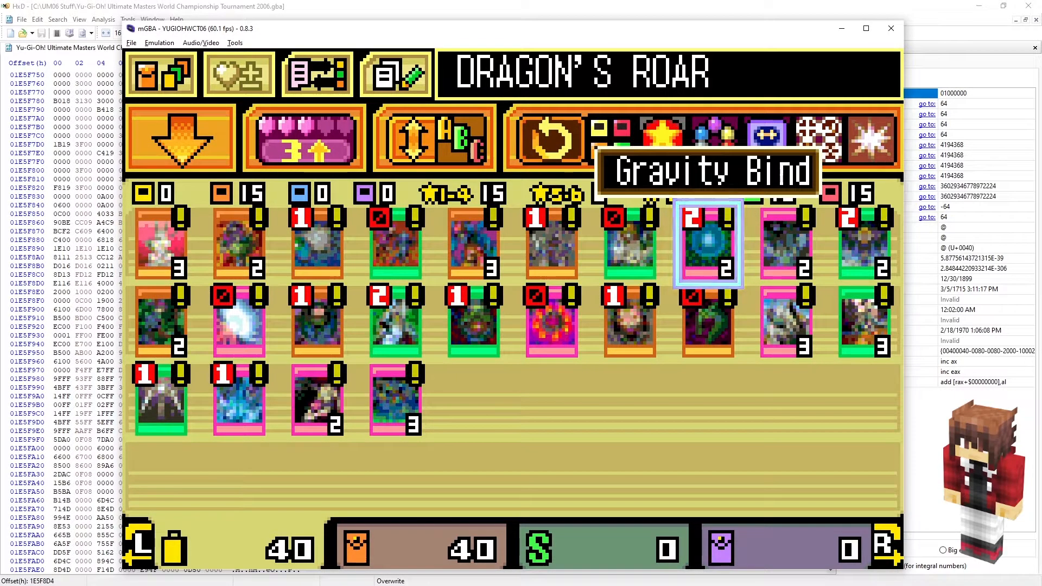
# Load the Starter Deck recipe with the deck menu's Read Recipe option.
pyautogui.press('Up')
pyautogui.press('Up')
pyautogui.press('Right')
pyautogui.press('Right')
pyautogui.press('Right')
pyautogui.press('x')
pyautogui.press('Down')
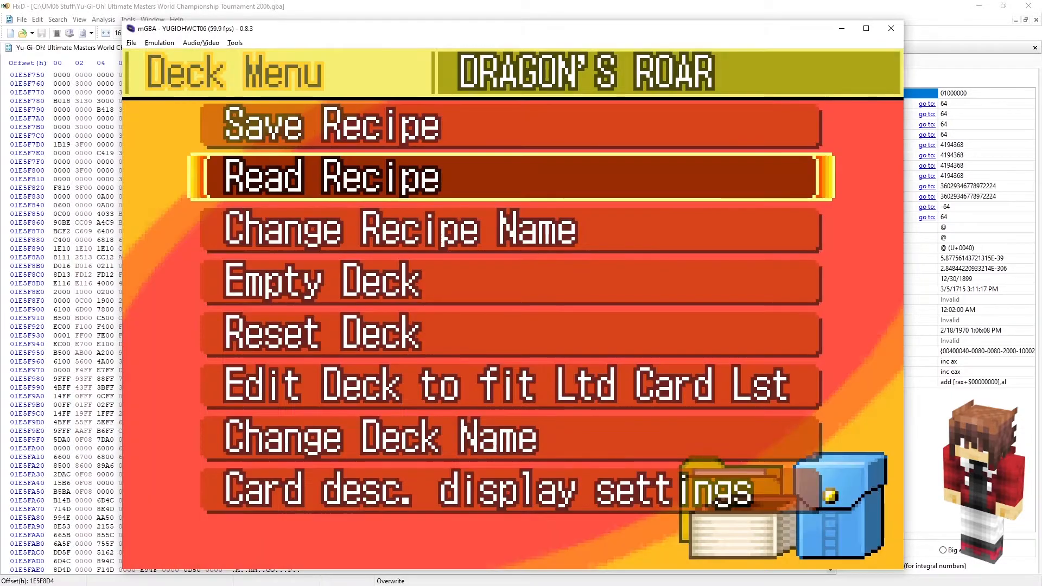
pyautogui.press('x')
pyautogui.press('x')
pyautogui.press('x')
pyautogui.press('z')
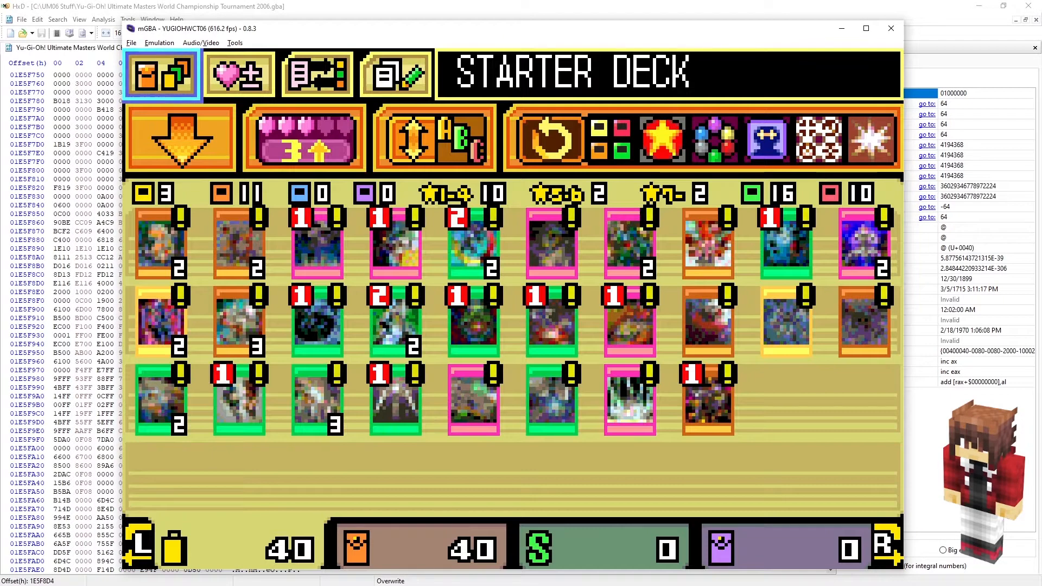
# Examine the cards in the Starter Deck's main deck view to check them against the Clown Control list.
pyautogui.press('s')
pyautogui.press('Down')
pyautogui.press('Down')
pyautogui.press('Right')
pyautogui.press('Right')
pyautogui.press('Right')
pyautogui.press('Right')
pyautogui.press('Right')
pyautogui.press('Right')
pyautogui.press('Right')
pyautogui.press('Right')
pyautogui.press('Right')
pyautogui.press('Right')
pyautogui.press('Right')
pyautogui.press('Right')
pyautogui.press('Right')
pyautogui.press('Right')
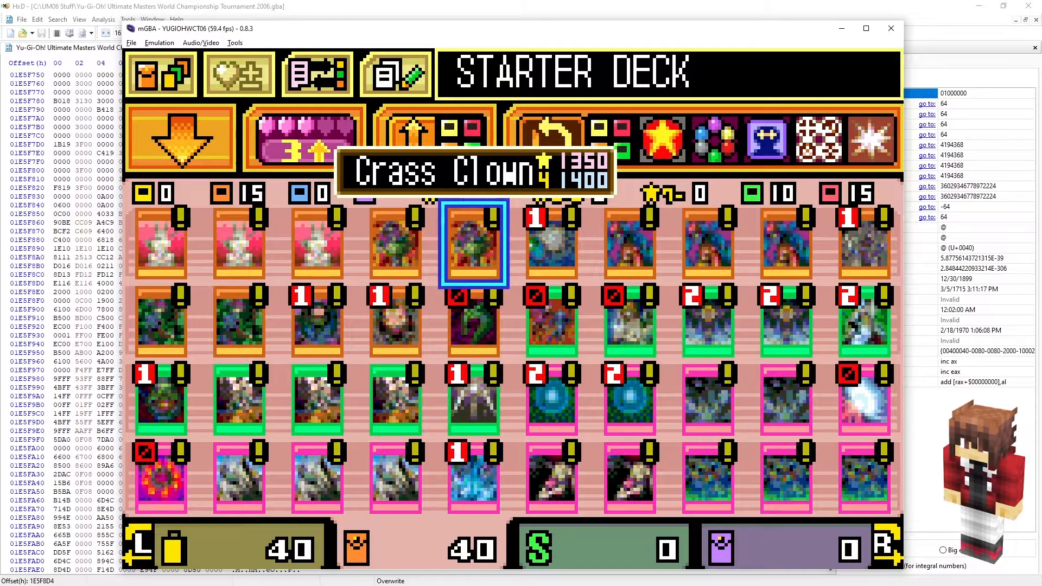
# Switch to the Deck Locations Part 3 worksheet and copy Kuriboh's first deck location, 01E6468E.
pyautogui.hotkey('alt', 'Tab')
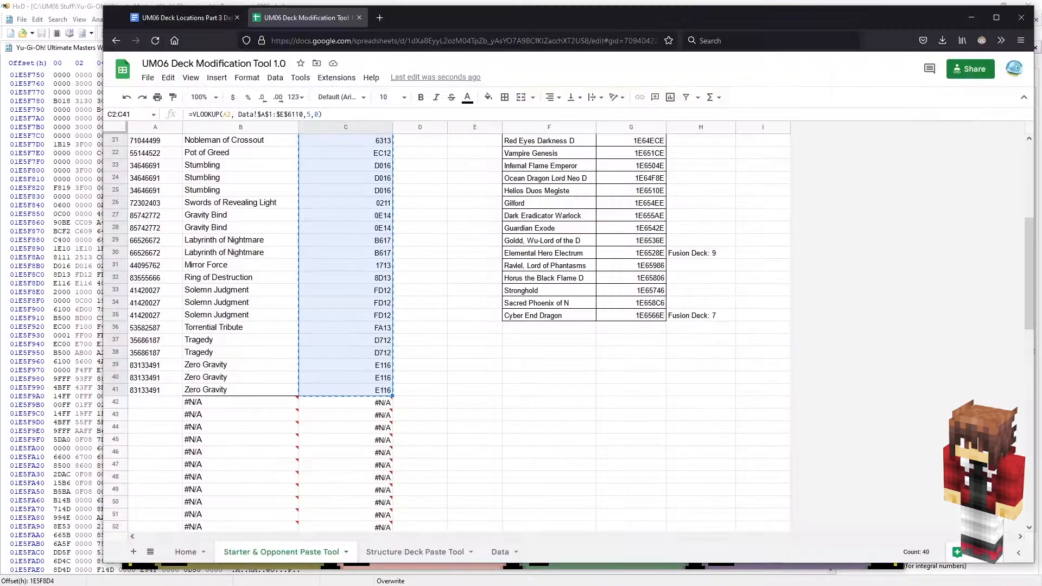
pyautogui.click(210, 19)
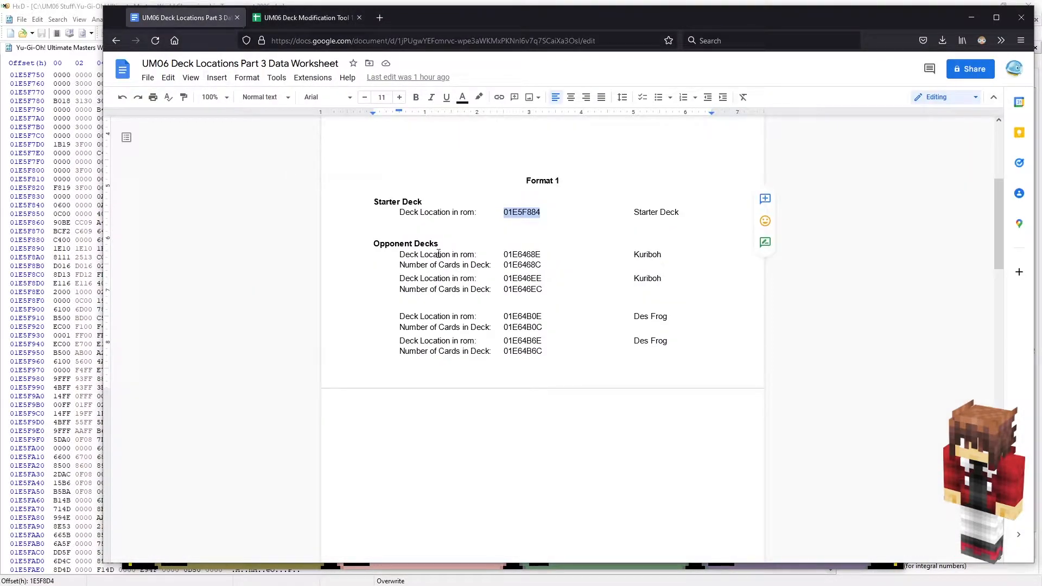
pyautogui.doubleClick(516, 255)
pyautogui.hotkey('ctrl', 'c')
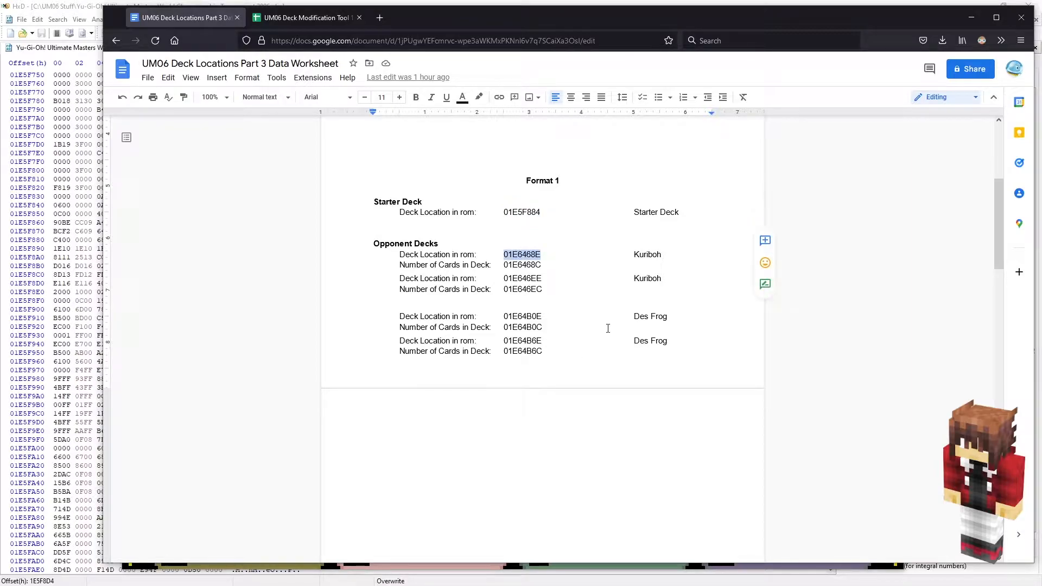
# Switch to HxD and go to hex offset 01E6468E, counted from the beginning of the ROM.
pyautogui.click(61, 5)
pyautogui.click(57, 19)
pyautogui.click(86, 77)
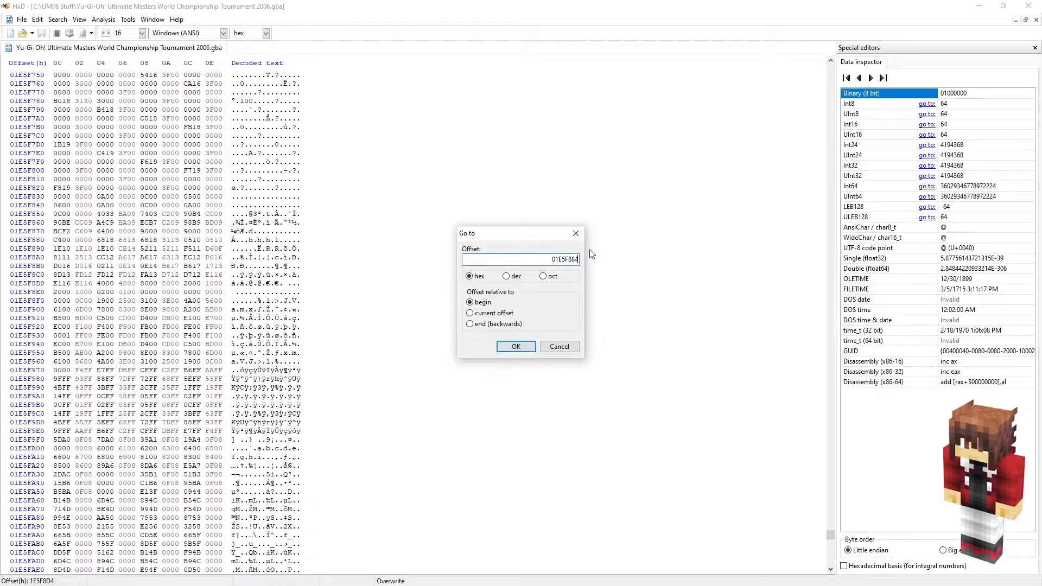
pyautogui.doubleClick(553, 259)
pyautogui.hotkey('ctrl', 'v')
pyautogui.click(516, 347)
pyautogui.scroll(-10, 200, 559)
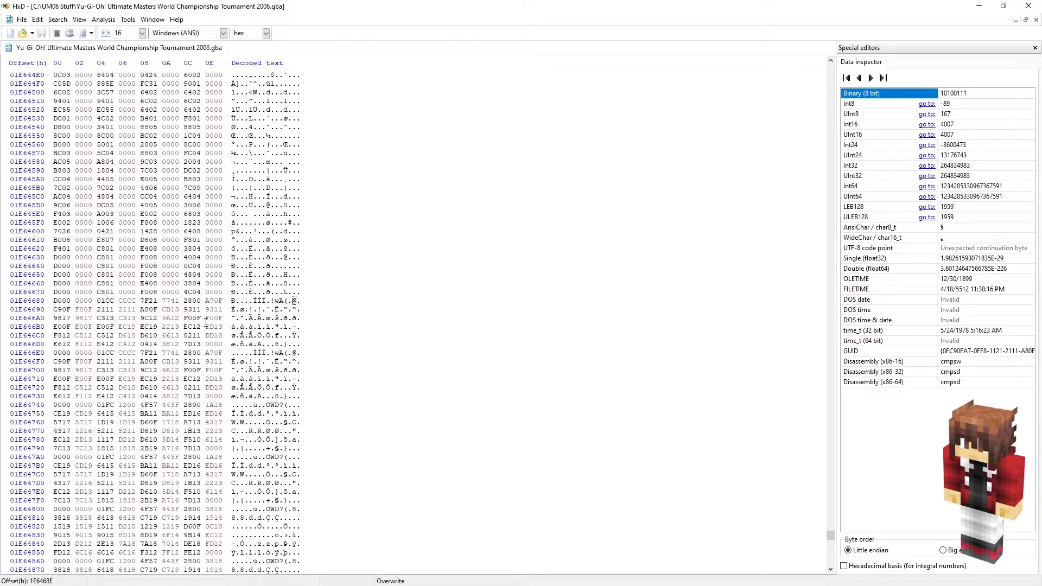
# Examine the extent of Kuriboh's two deck blocks, 1E6468E–1E646DD and 1E646EE–1E6473D, and the start of the following deck.
pyautogui.moveTo(207, 301); pyautogui.dragTo(204, 343)
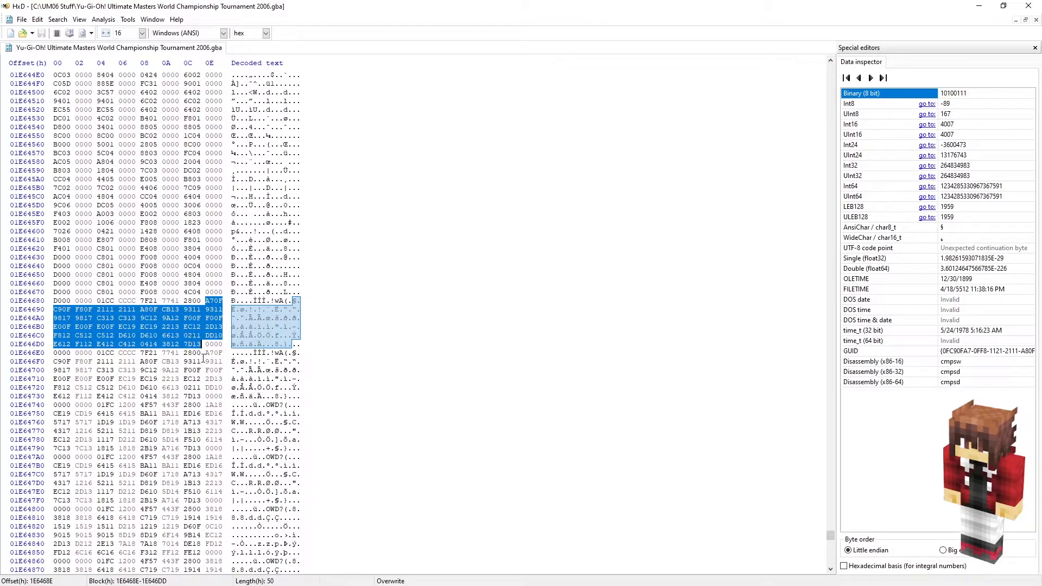
pyautogui.moveTo(206, 352); pyautogui.dragTo(203, 396)
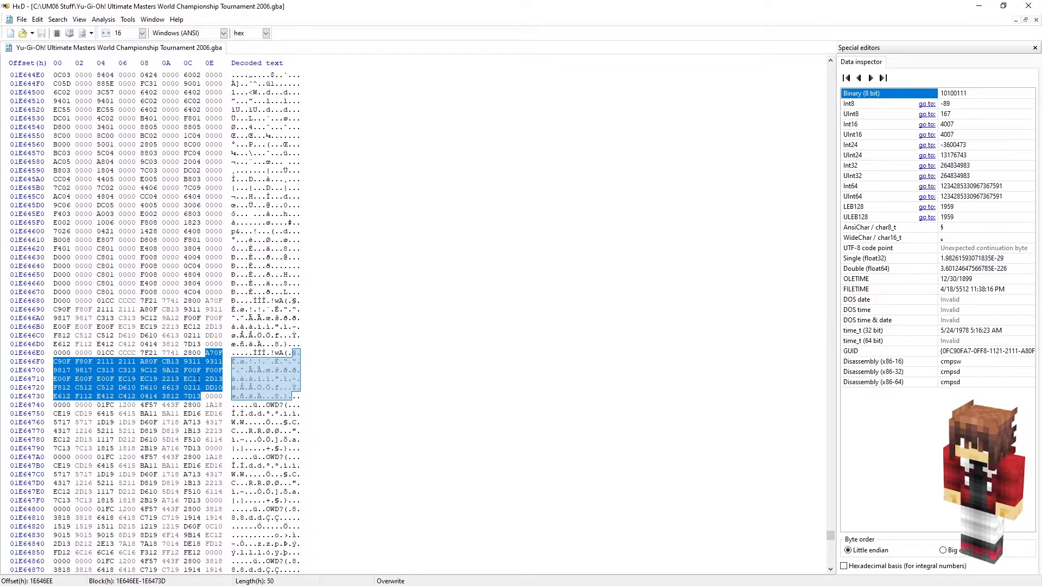
pyautogui.moveTo(186, 354); pyautogui.dragTo(222, 388)
pyautogui.moveTo(205, 301); pyautogui.dragTo(216, 342)
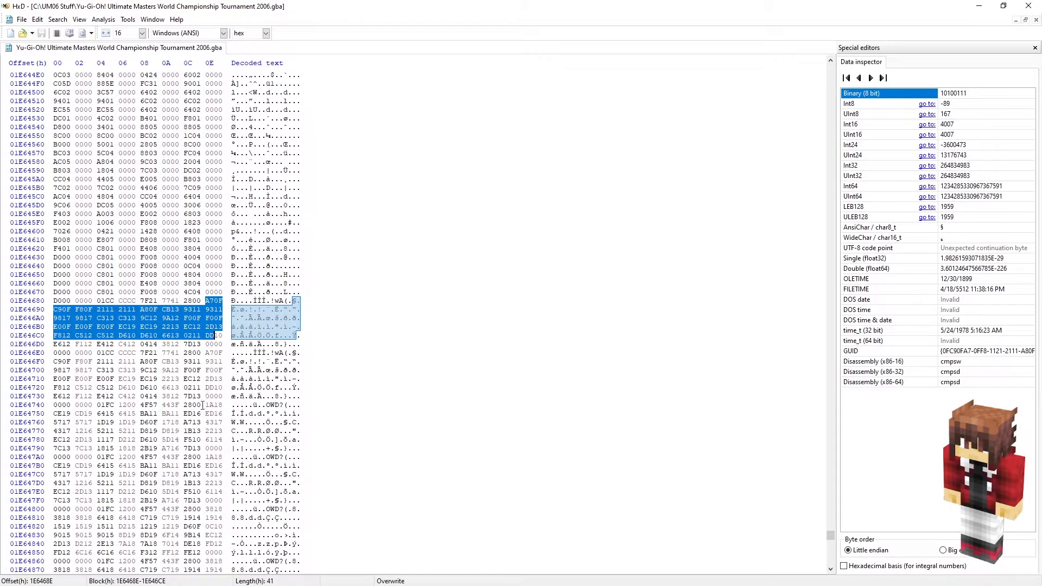
pyautogui.moveTo(140, 405); pyautogui.dragTo(216, 442)
pyautogui.click(206, 397)
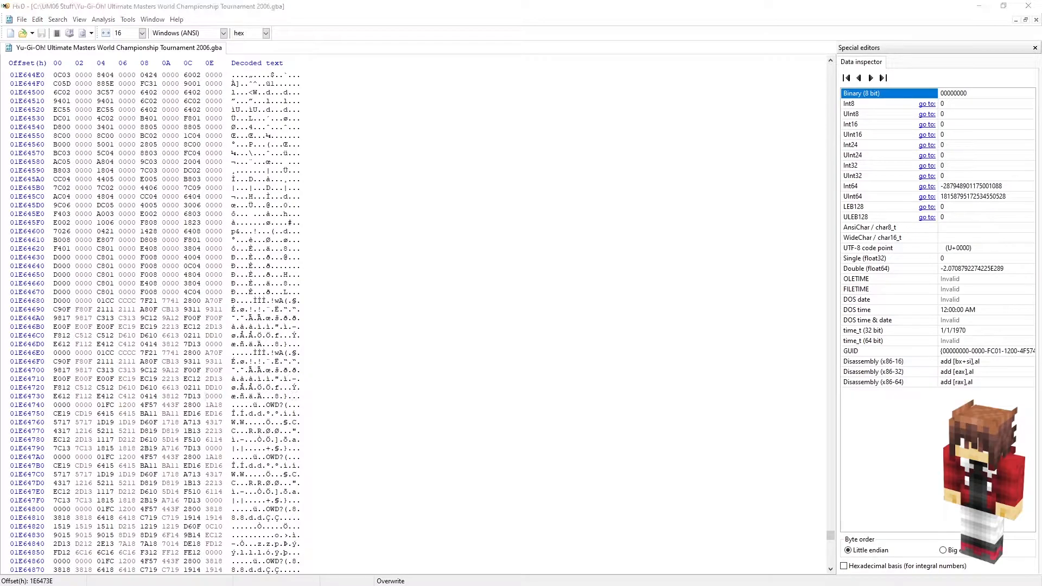
# Copy the Clown Control hex card codes in C2:C41 of the UM06 Deck Modification Tool again.
pyautogui.hotkey('alt', 'Tab')
pyautogui.click(301, 17)
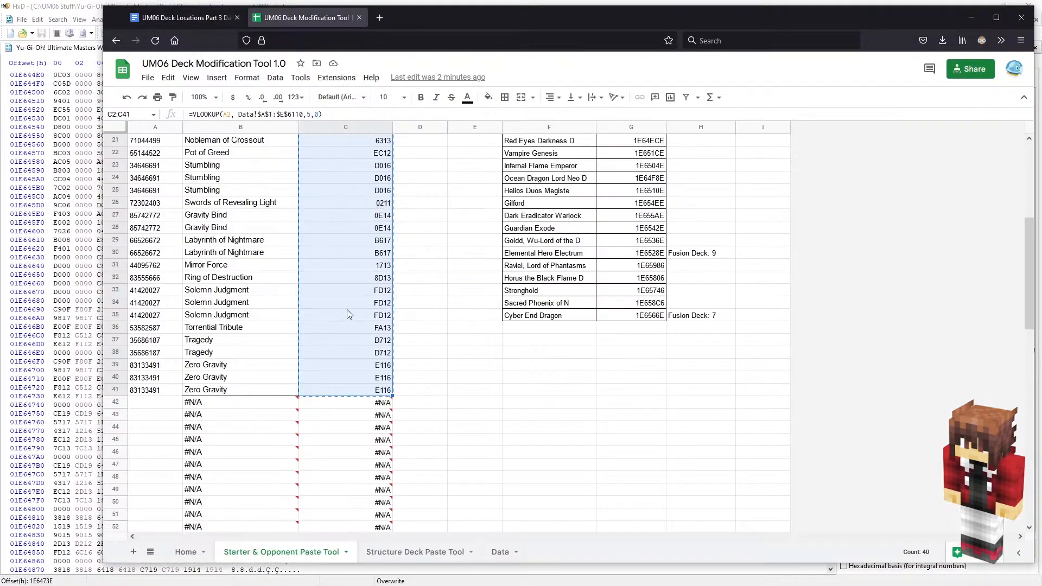
pyautogui.scroll(5, 352, 244)
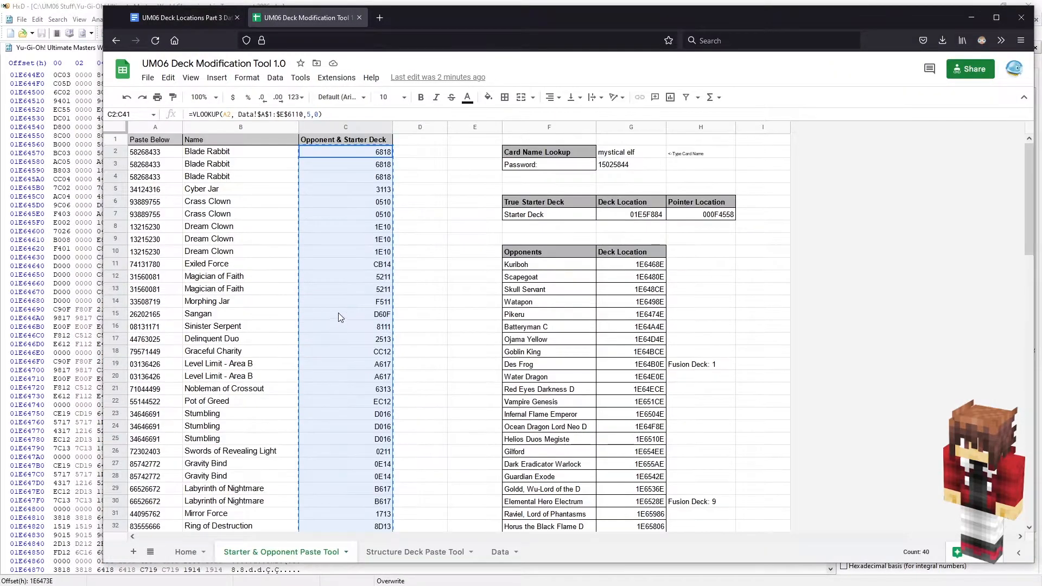
pyautogui.rightClick(360, 153)
pyautogui.click(385, 183)
# Switch to HxD and overwrite both Kuriboh deck blocks, at offsets 1E6468E and 1E646EE, with the copied card codes.
pyautogui.hotkey('alt', 'Tab')
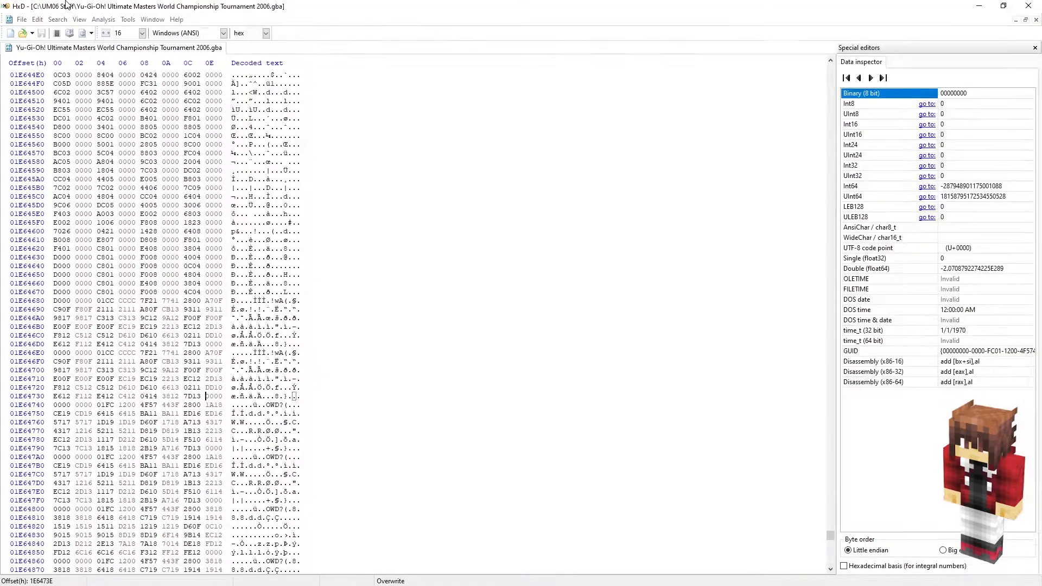
pyautogui.click(207, 301)
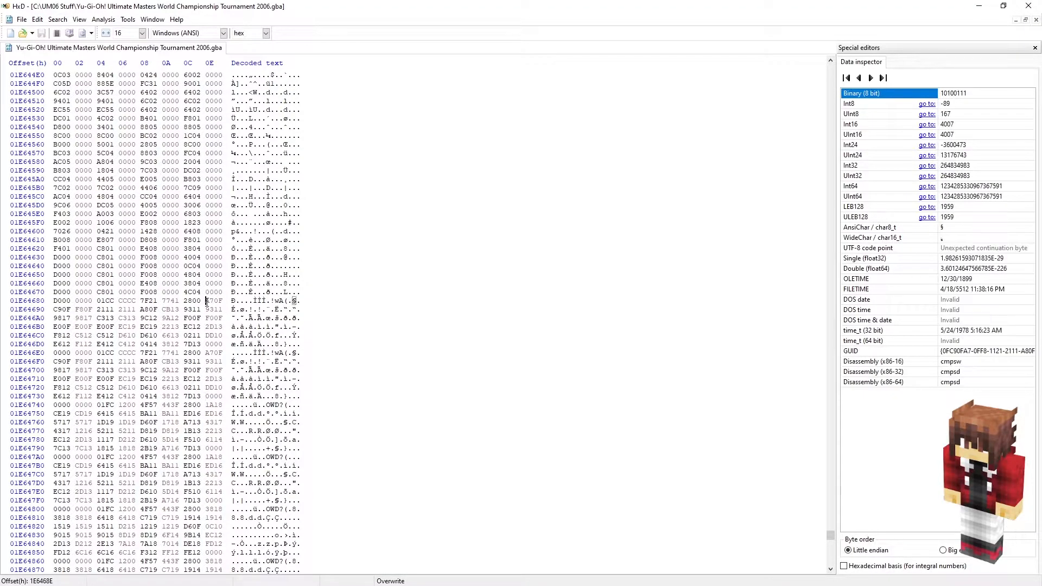
pyautogui.hotkey('ctrl', 'v')
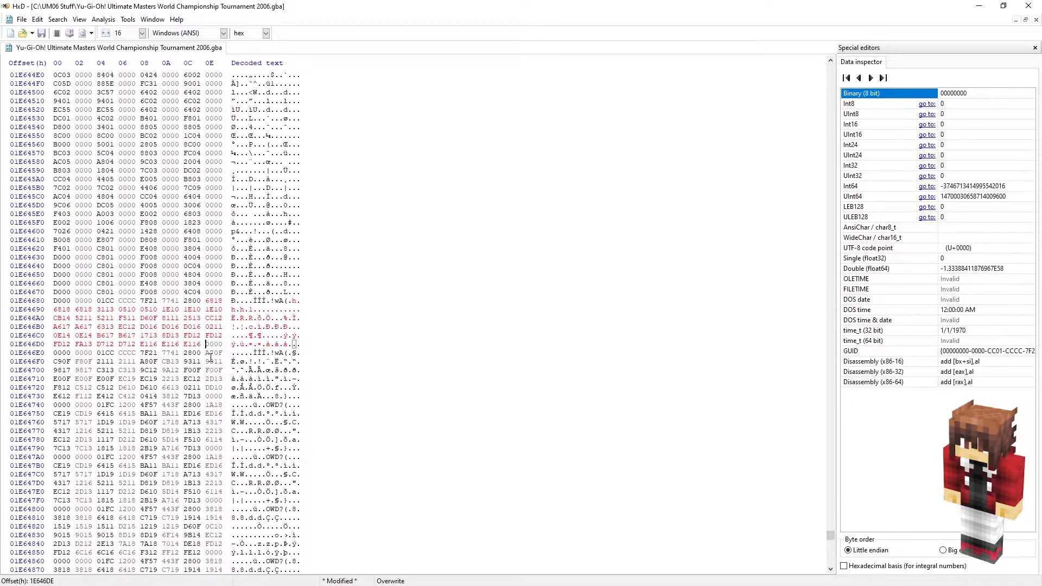
pyautogui.hotkey('ctrl', 'v')
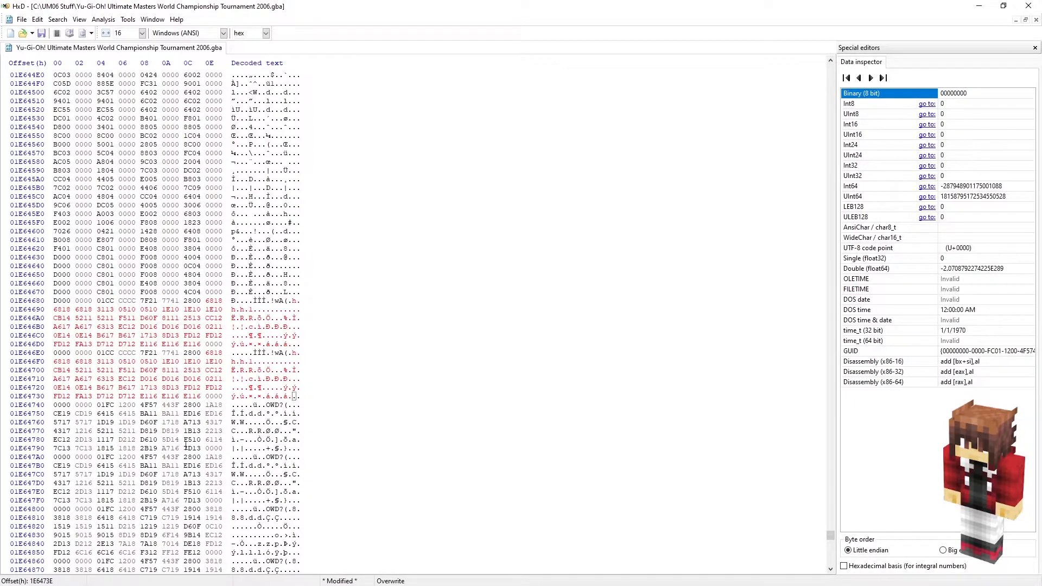
# Highlight Kuriboh's first Number of Cards offset, 01E6468C, in the worksheet and move the browser window aside to uncover the hex data.
pyautogui.hotkey('alt', 'Tab')
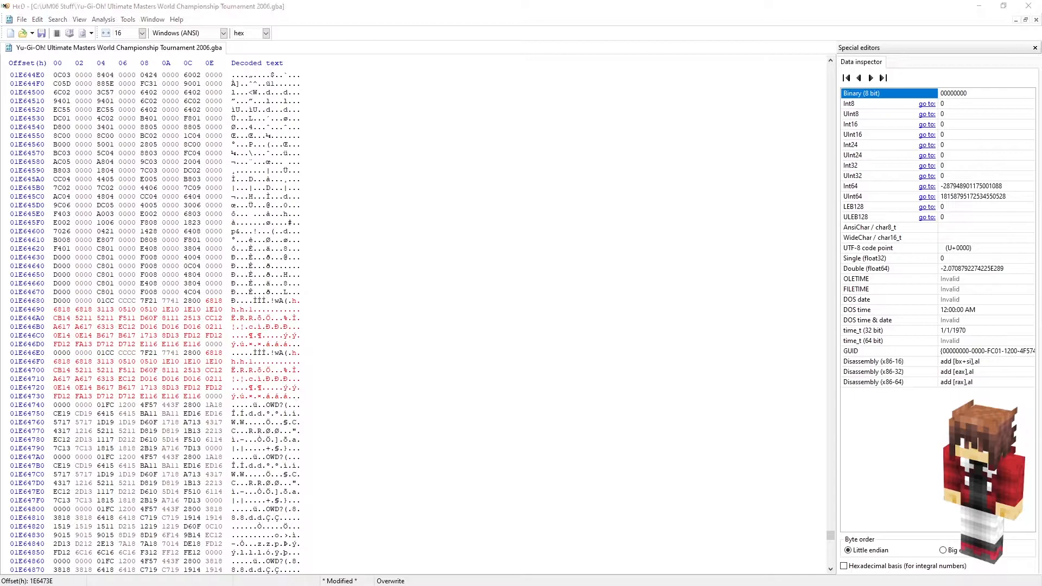
pyautogui.click(191, 20)
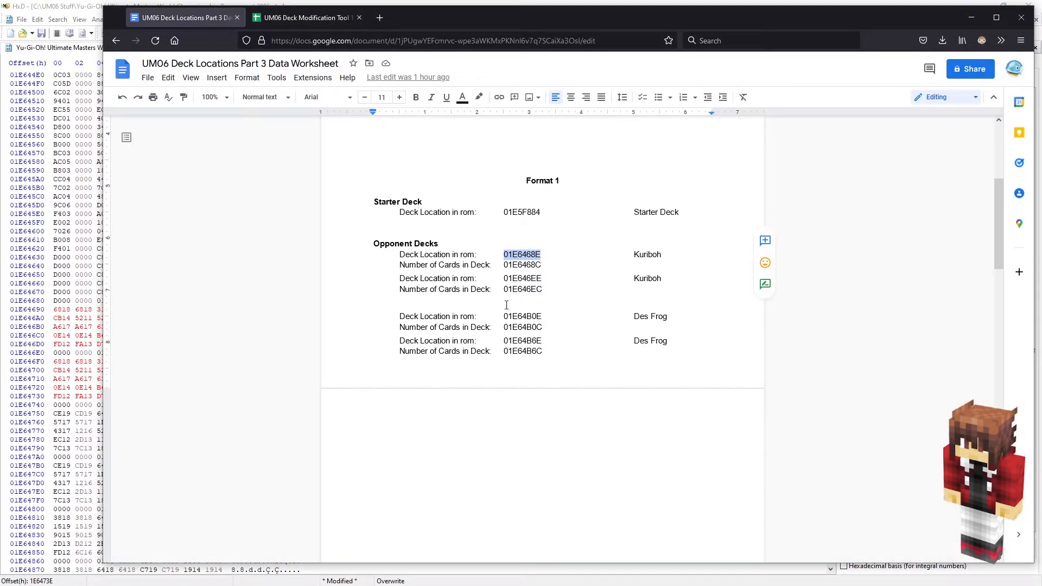
pyautogui.moveTo(541, 264); pyautogui.dragTo(505, 269)
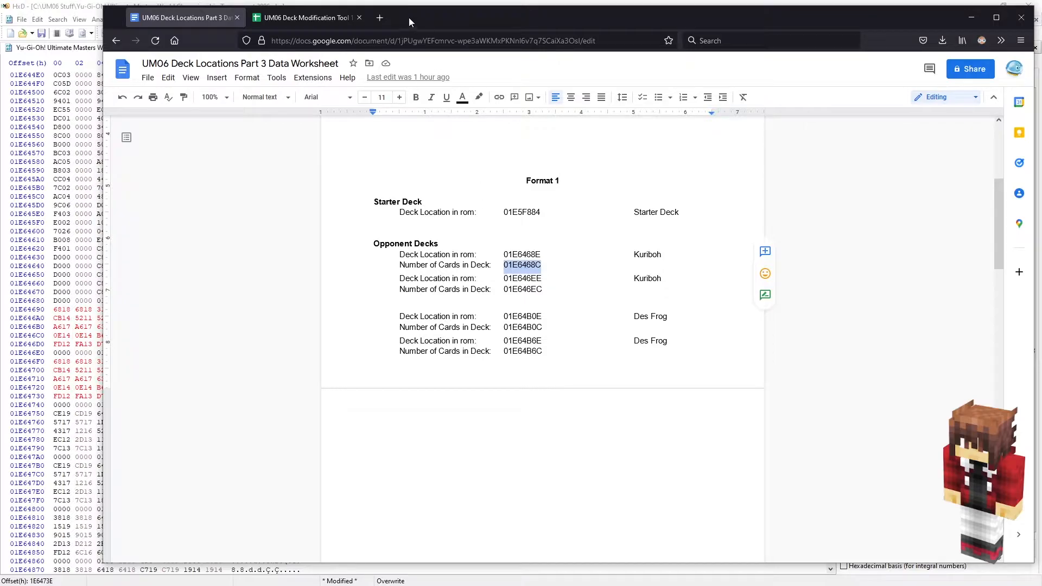
pyautogui.moveTo(408, 17); pyautogui.dragTo(652, 36)
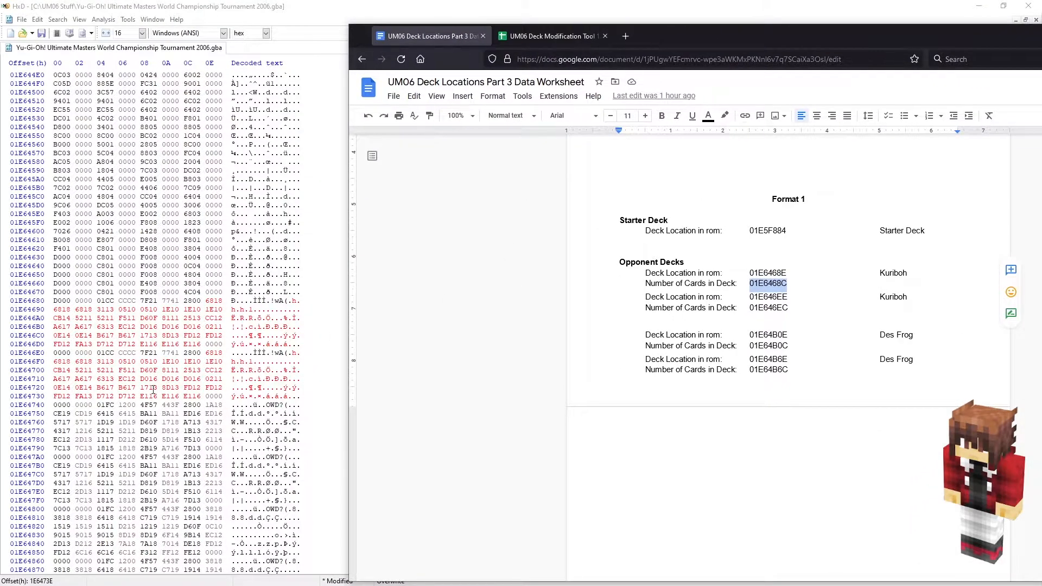
# Inspect the card-count bytes at offsets 1E6468C and 1E646EC and the deck data they describe in HxD.
pyautogui.doubleClick(186, 352)
pyautogui.doubleClick(185, 300)
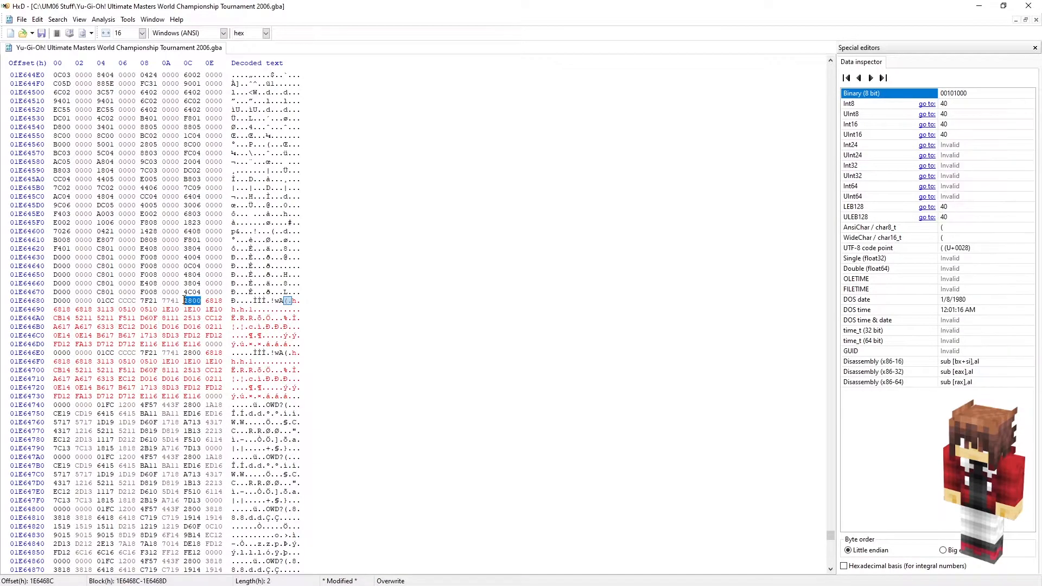
pyautogui.doubleClick(187, 352)
pyautogui.moveTo(187, 351); pyautogui.dragTo(191, 352)
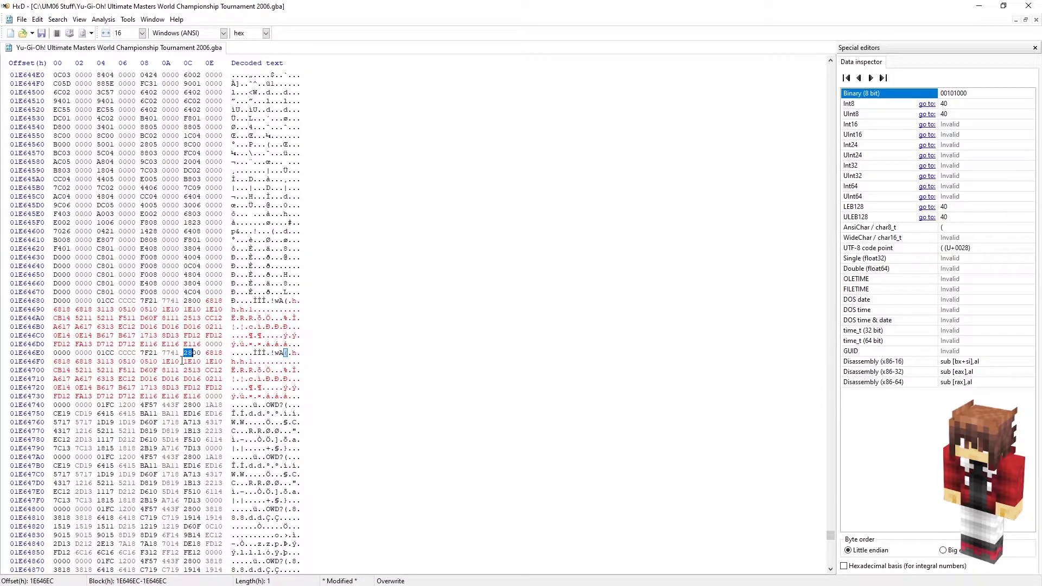
pyautogui.moveTo(187, 353); pyautogui.dragTo(201, 405)
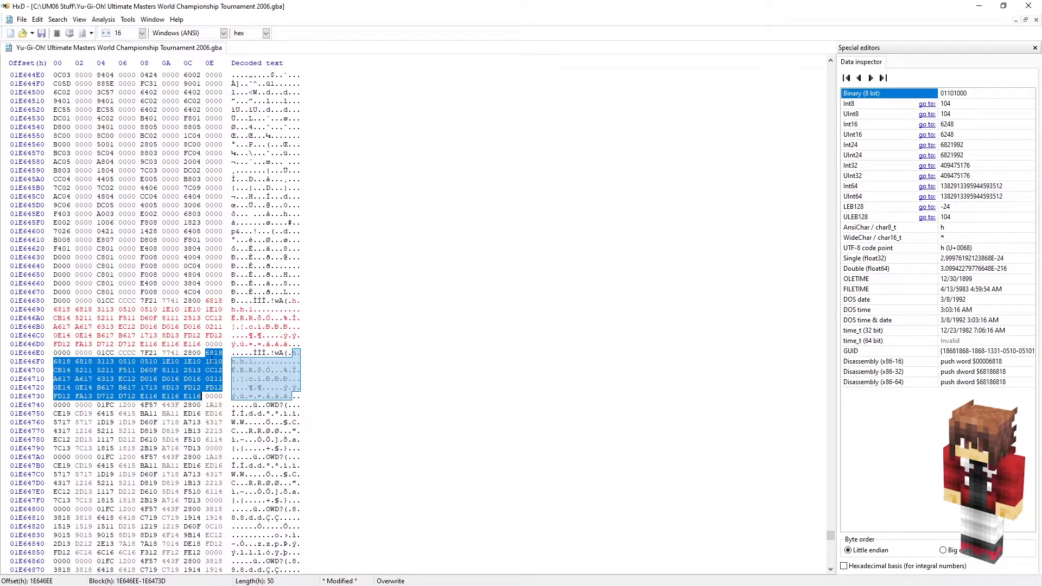
pyautogui.click(188, 353)
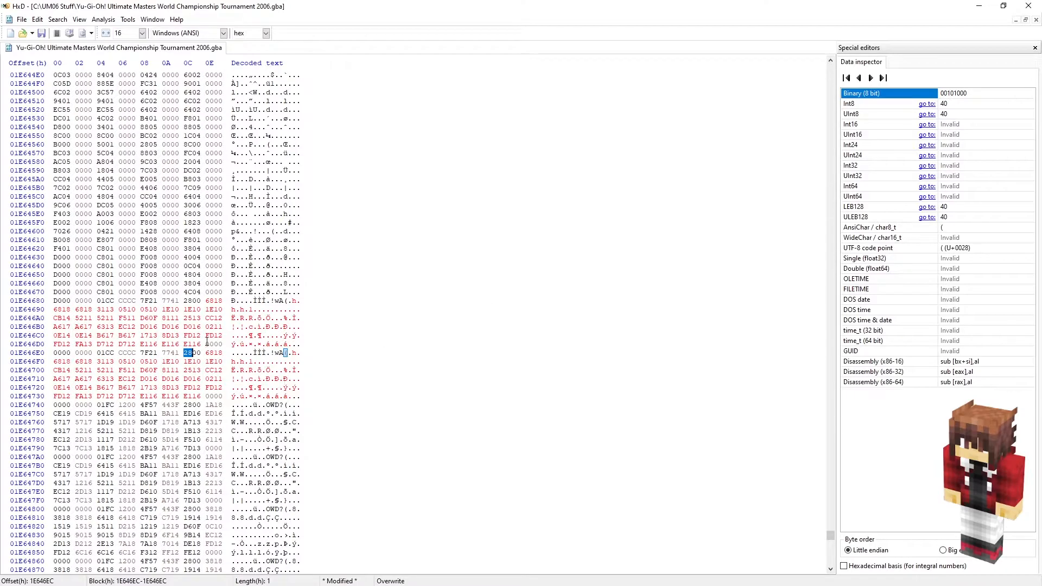
pyautogui.click(186, 301)
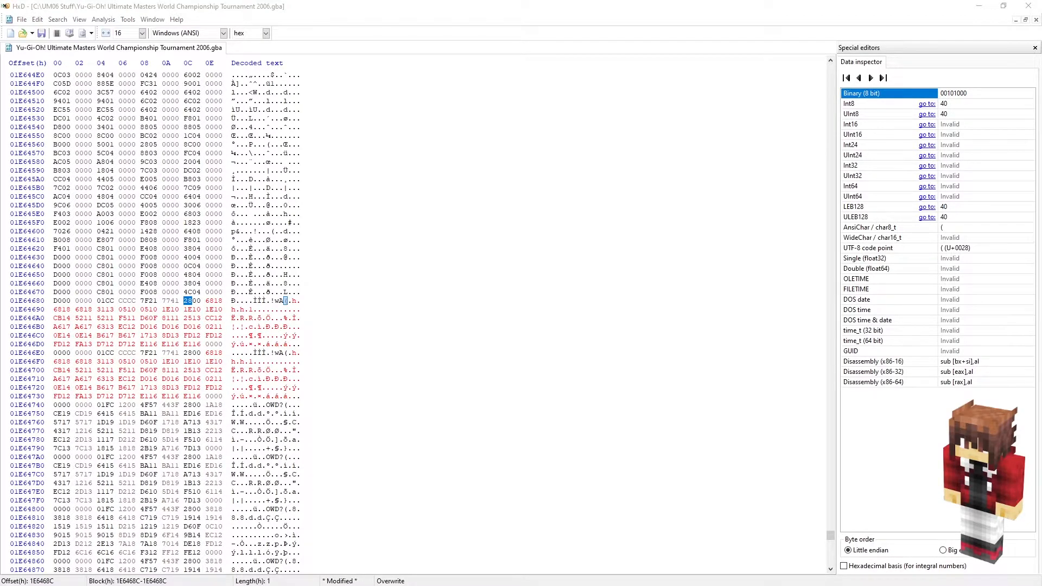
# Copy Des Frog's first deck location, 01E64B0E, from the Deck Locations worksheet.
pyautogui.scroll(-3, 808, 341)
pyautogui.scroll(3, 783, 281)
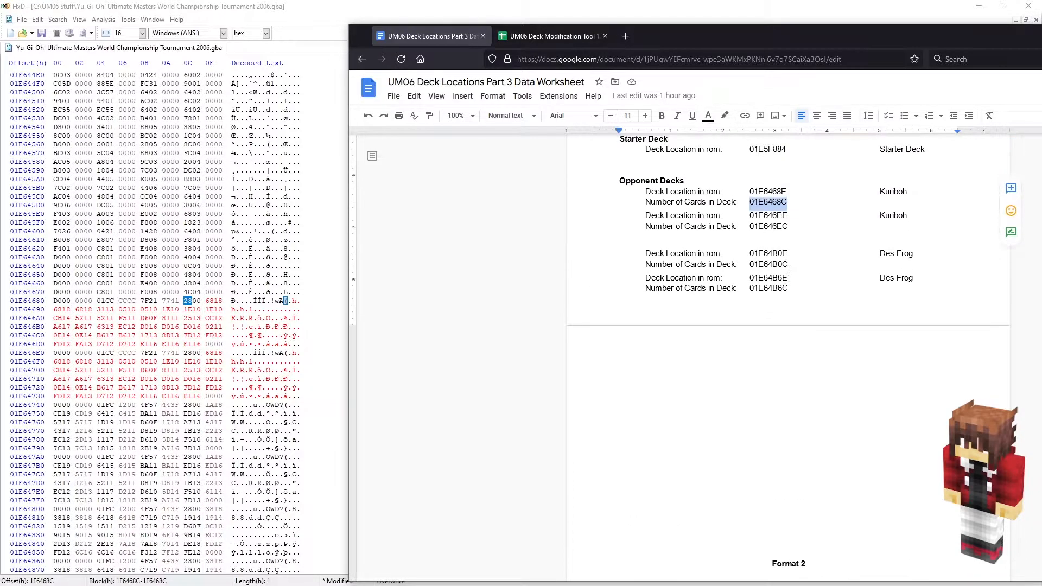
pyautogui.click(774, 335)
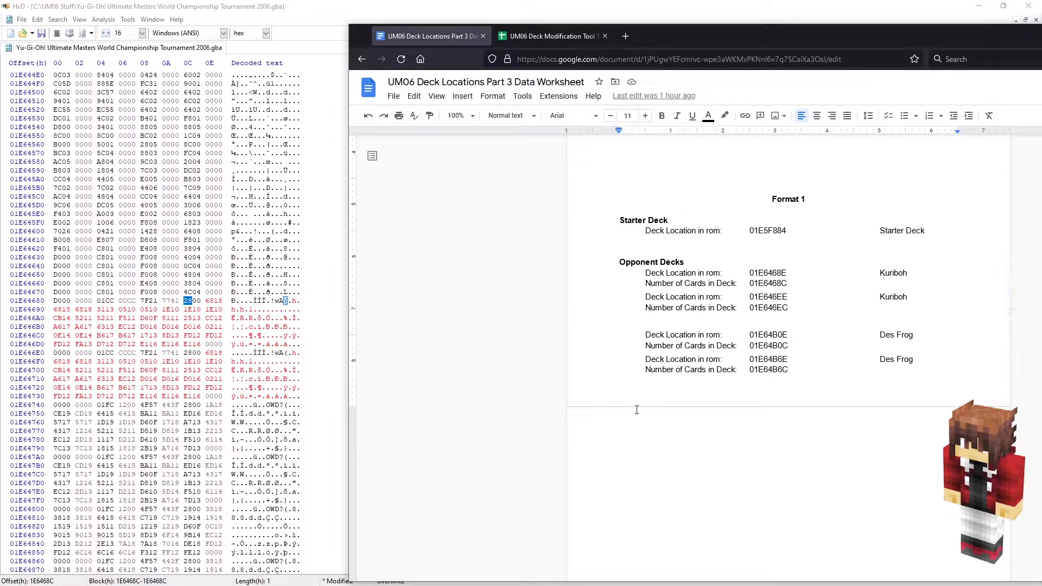
pyautogui.doubleClick(773, 336)
pyautogui.hotkey('ctrl', 'c')
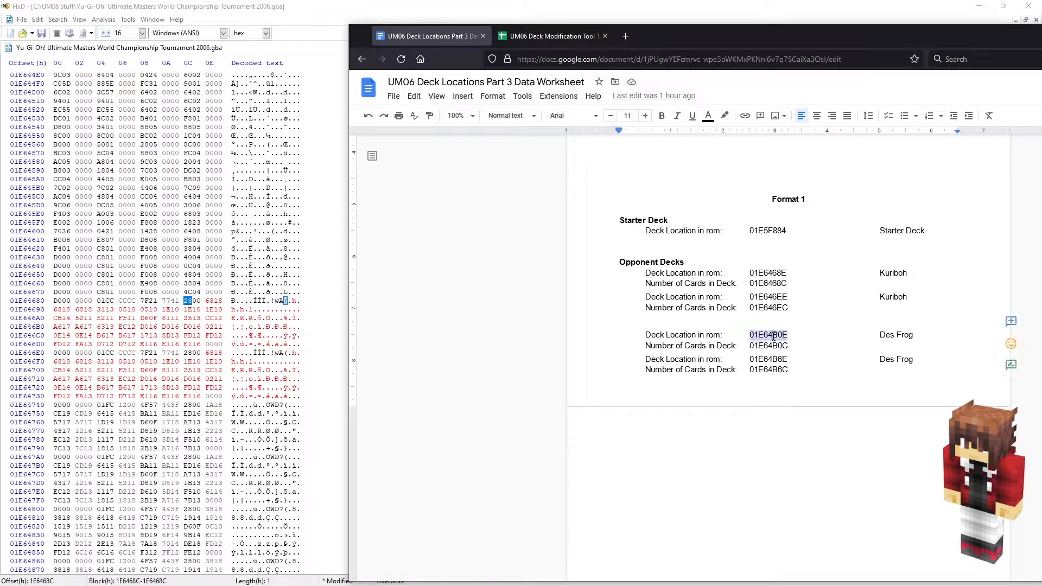
# Switch to HxD and go to hex offset 01E64B0E, Des Frog's first deck location.
pyautogui.click(58, 19)
pyautogui.click(66, 77)
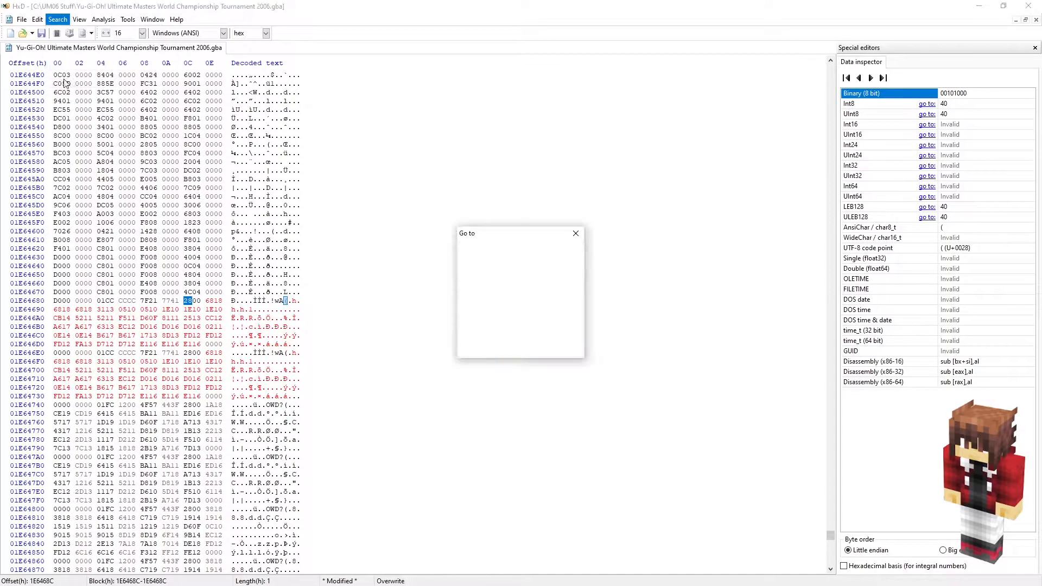
pyautogui.hotkey('ctrl', 'v')
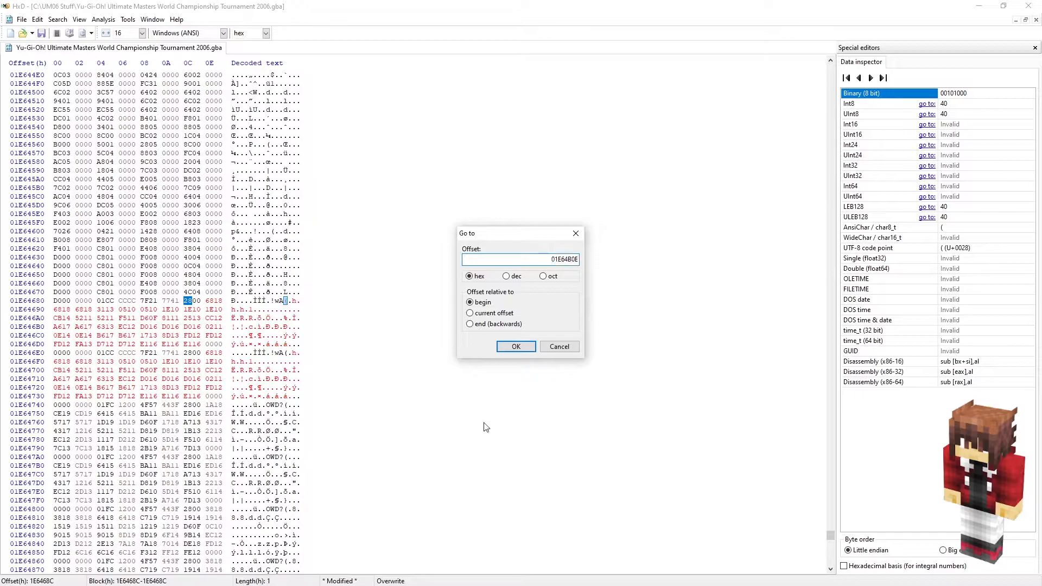
pyautogui.click(515, 347)
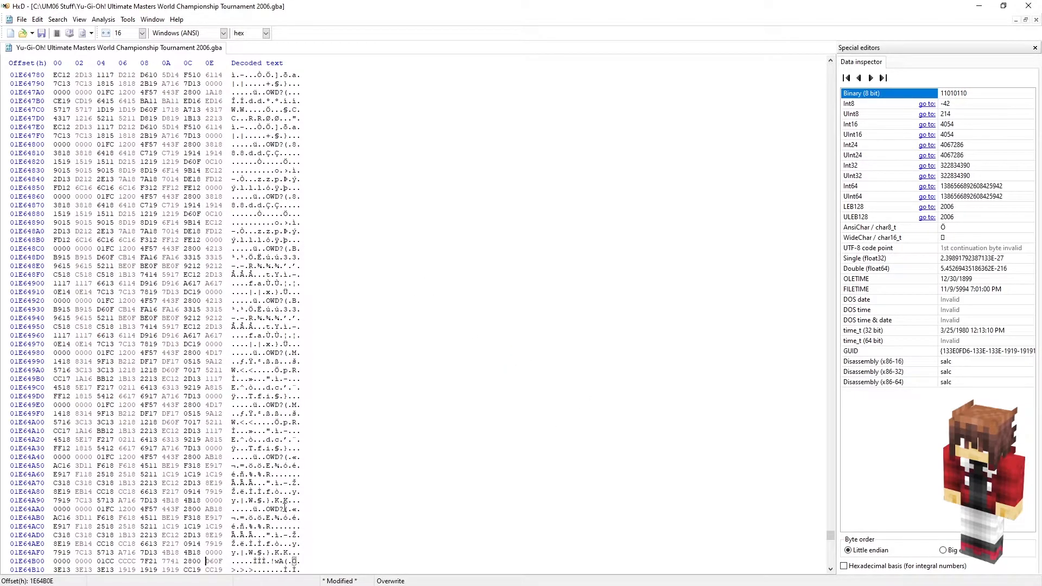
# Inspect Des Frog's deck data from offset 1E64B0E to 1E64B5D, including its card-count bytes and the bytes directly after the block.
pyautogui.moveTo(206, 561); pyautogui.dragTo(223, 561)
pyautogui.scroll(-10, 227, 488)
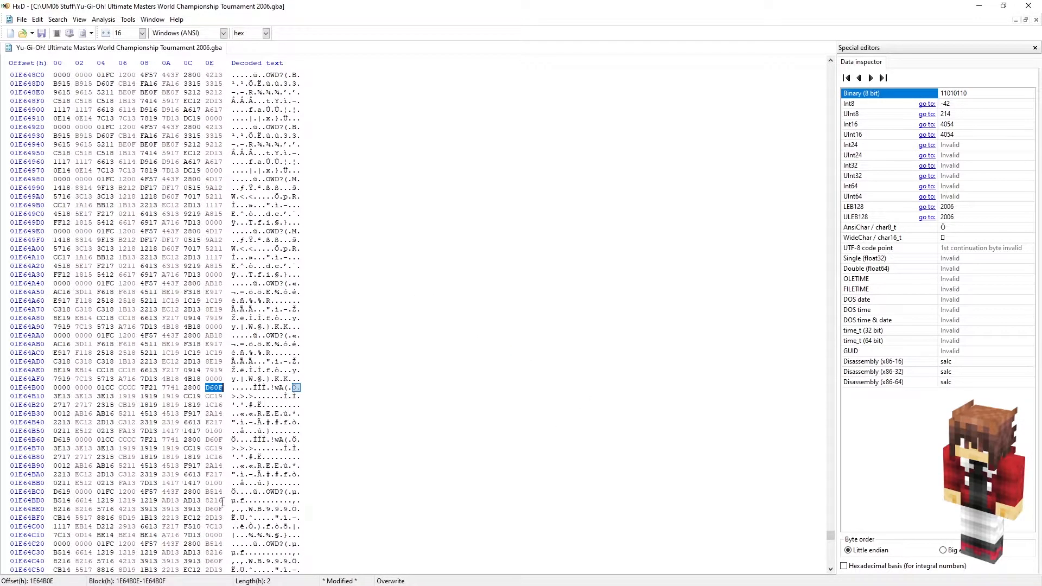
pyautogui.click(186, 300)
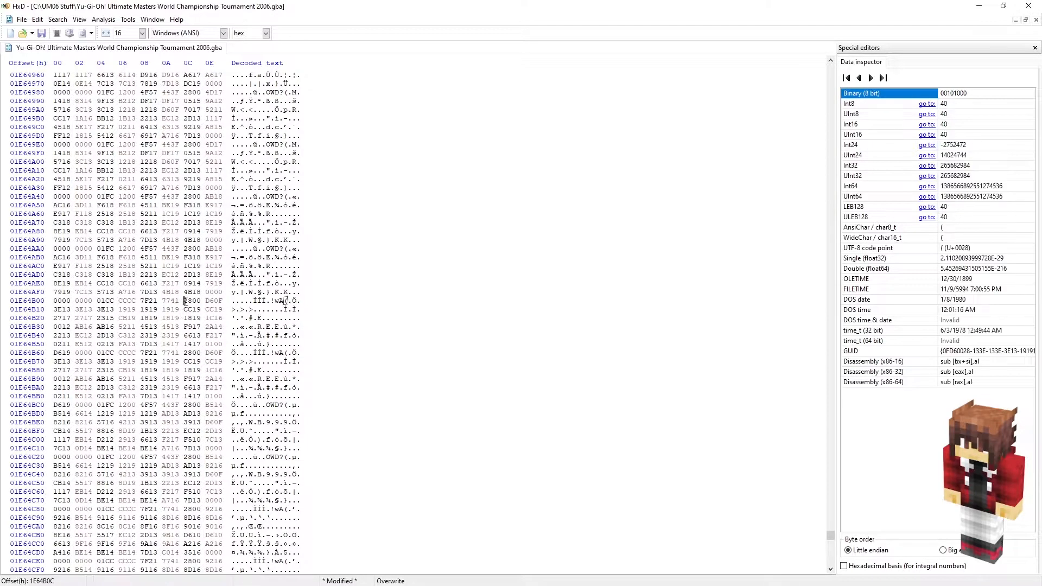
pyautogui.moveTo(201, 301); pyautogui.dragTo(203, 344)
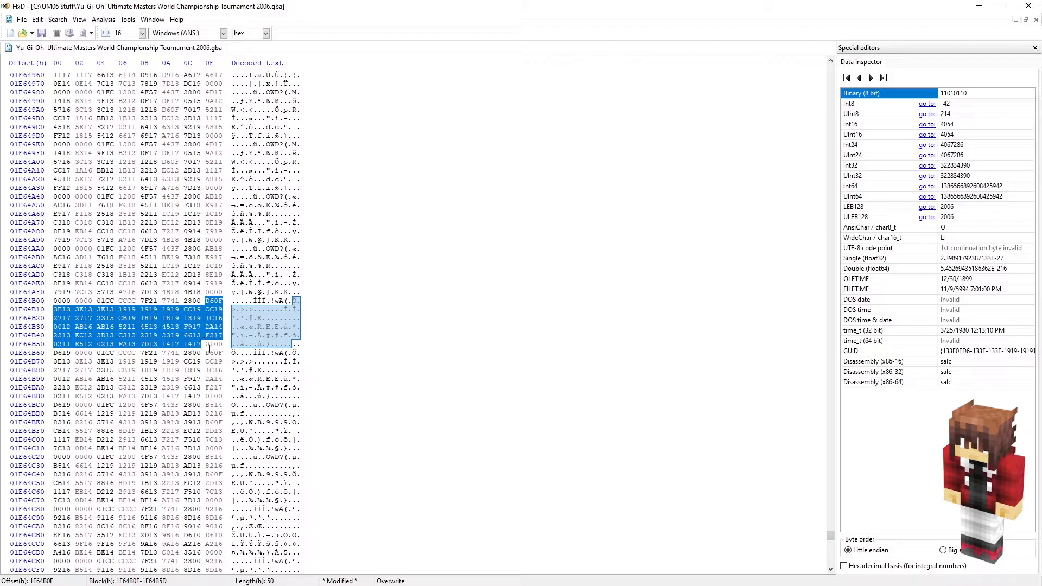
pyautogui.moveTo(206, 345); pyautogui.dragTo(68, 353)
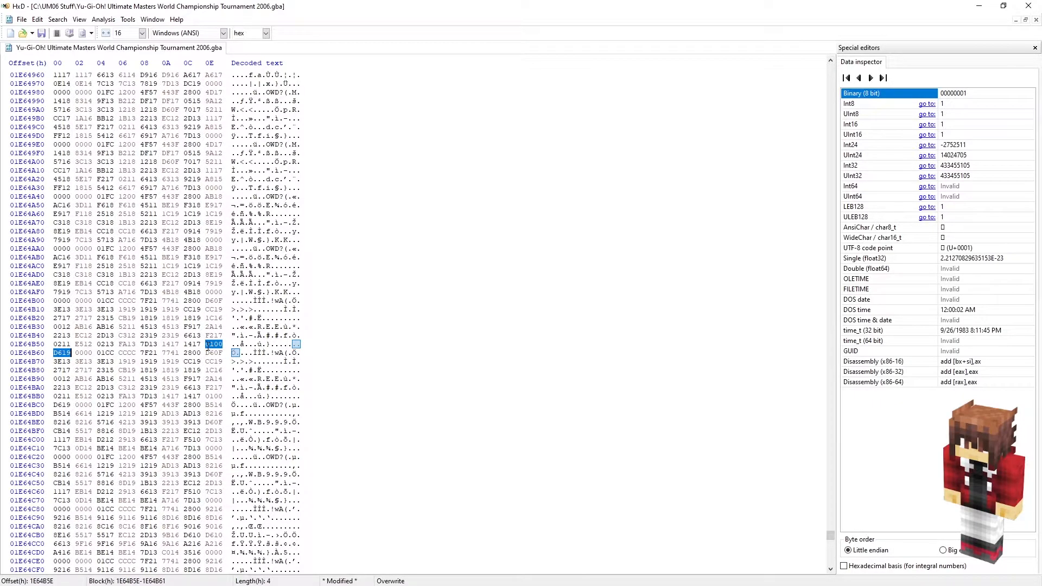
pyautogui.moveTo(64, 353); pyautogui.dragTo(90, 353)
# Return to the modified Kuriboh deck data and save the edited ROM file.
pyautogui.scroll(20, 318, 331)
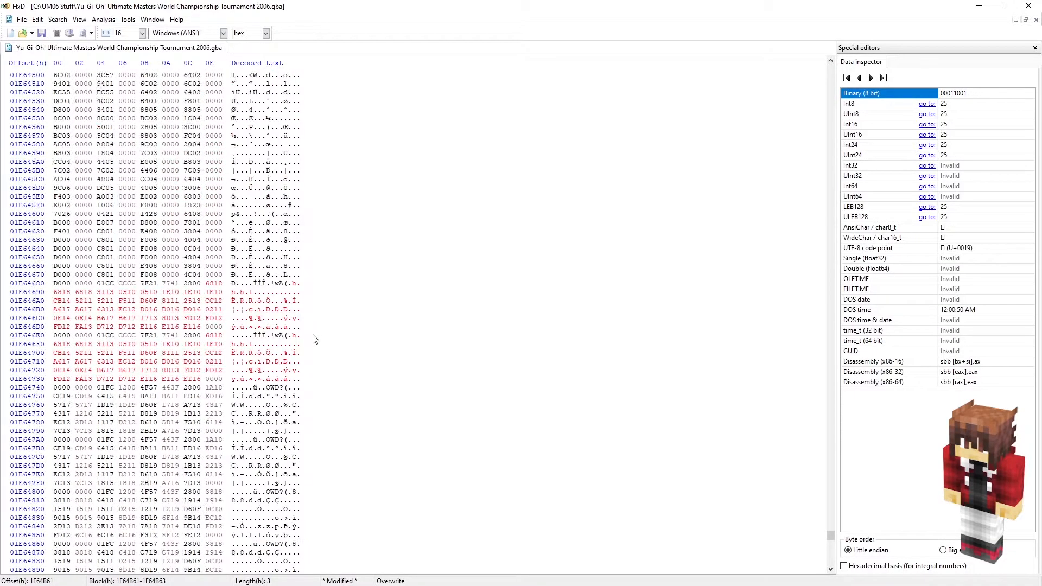
pyautogui.scroll(-3, 217, 326)
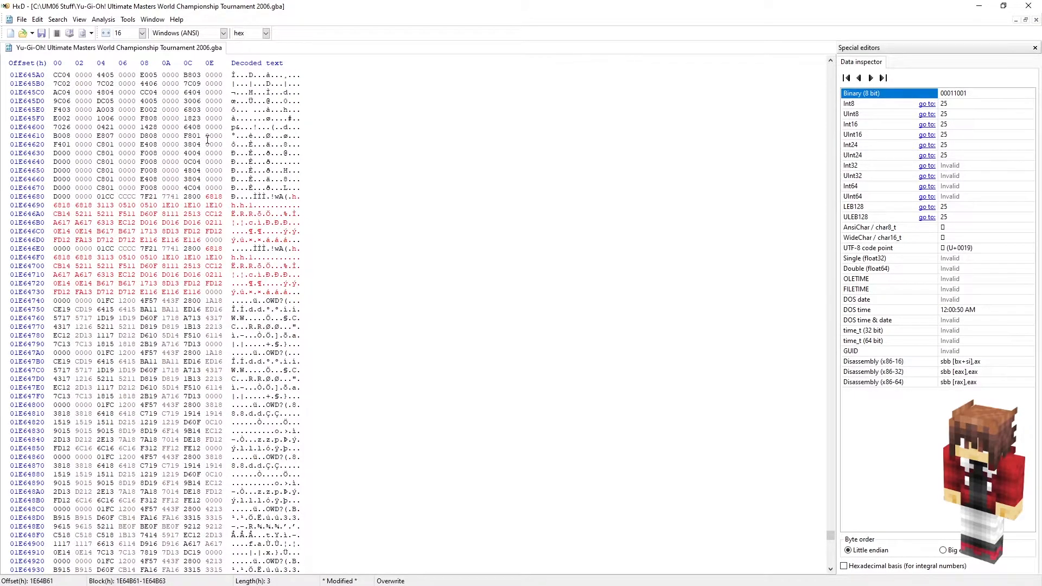
pyautogui.click(41, 34)
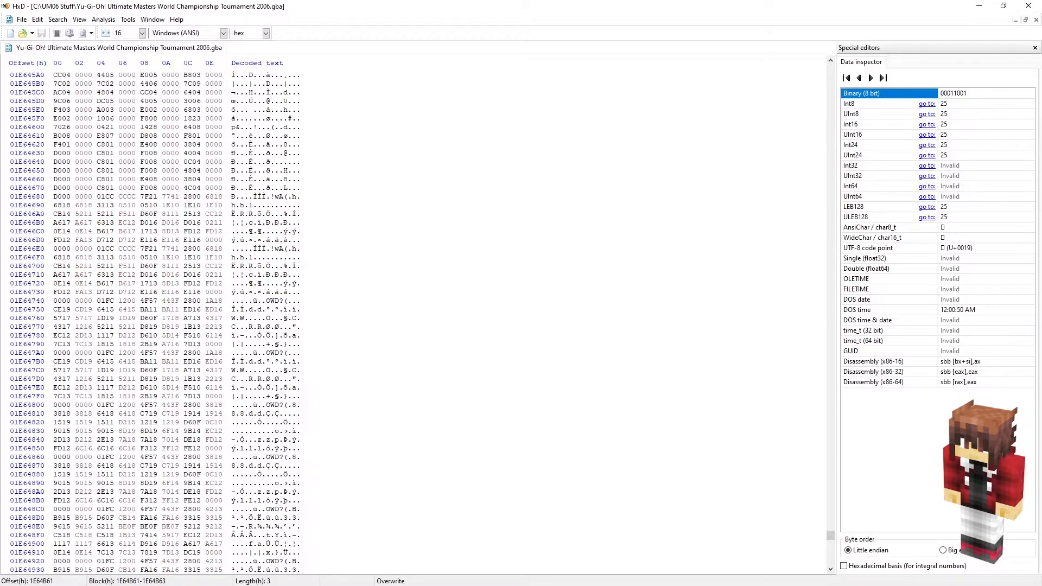
# Switch to mGBA, reset the game and advance to the Campaign opponent selection at Level 1.
pyautogui.hotkey('alt', 'Tab')
pyautogui.hotkey('ctrl', 'r')
pyautogui.press('Tab')
pyautogui.press('x')
pyautogui.press('Right')
pyautogui.press('x')
pyautogui.press('Right')
pyautogui.press('x')
pyautogui.press('Return')
pyautogui.press('x')
pyautogui.press('x')
pyautogui.press('Down')
pyautogui.press('x')
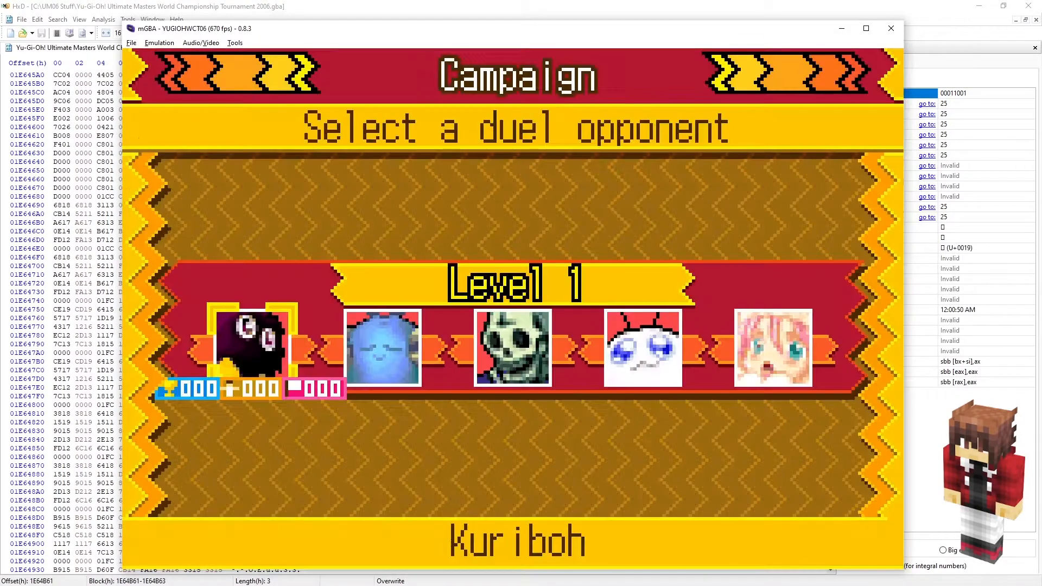
# Start a duel against Kuriboh and play through the opening turns, discarding a card from the hand, to test the new decks.
pyautogui.press('x')
pyautogui.press('x')
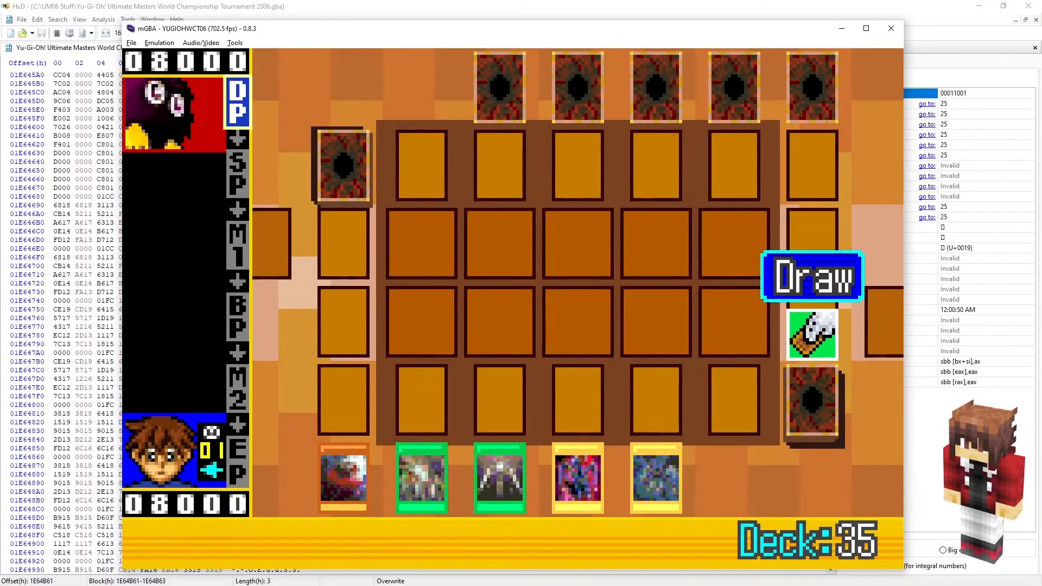
pyautogui.press('x')
pyautogui.press('Return')
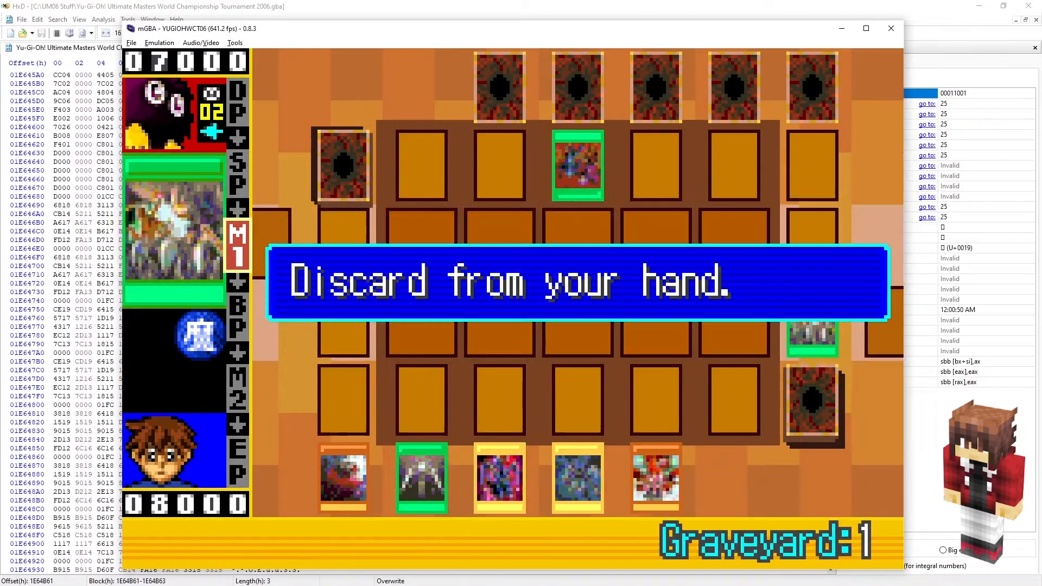
pyautogui.press('x')
pyautogui.press('x')
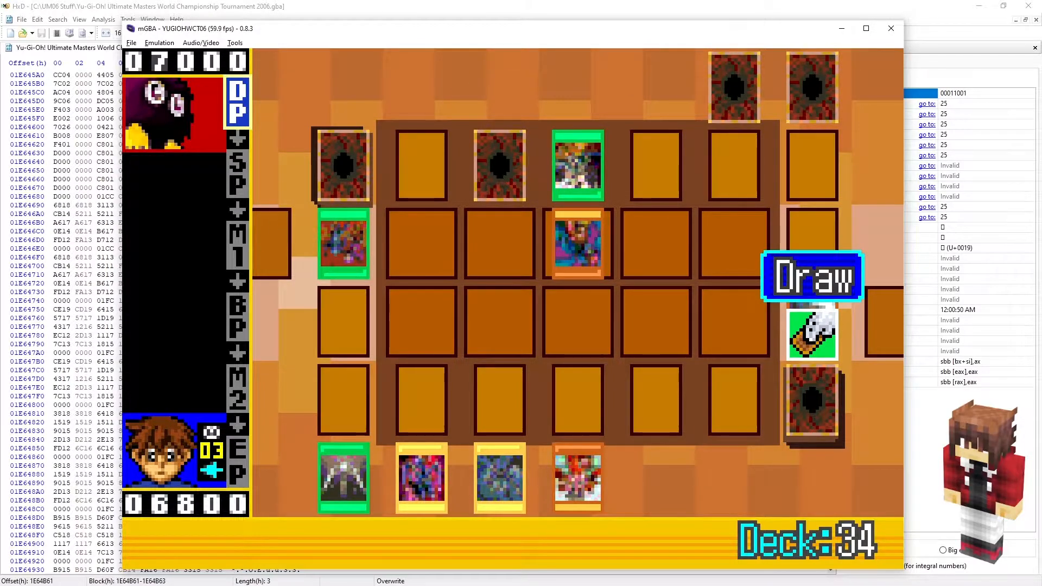
# Switch back to HxD and examine the deck data stored after Kuriboh's two deck blocks.
pyautogui.click(94, 250)
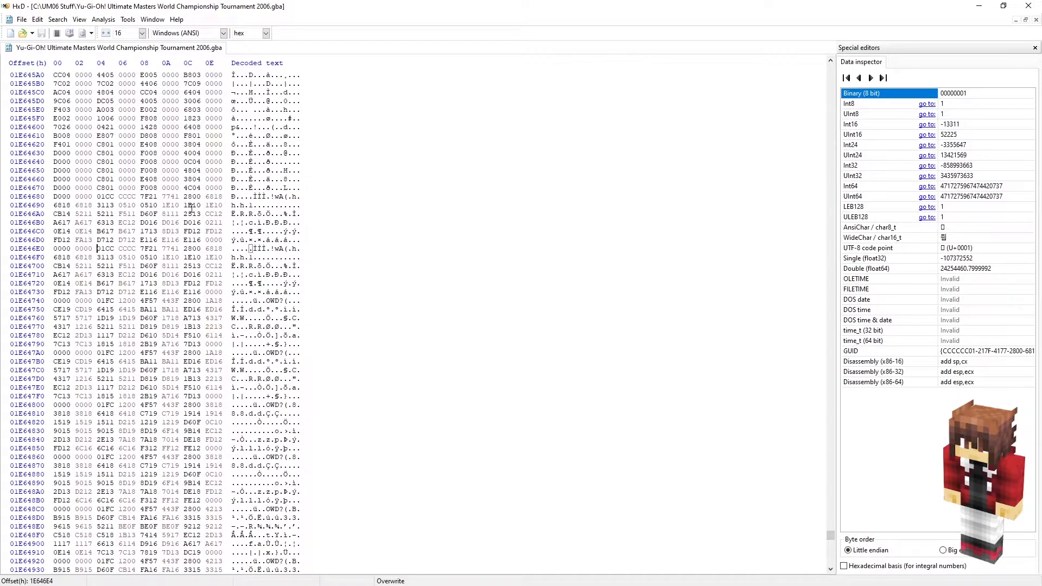
pyautogui.moveTo(205, 205); pyautogui.dragTo(196, 440)
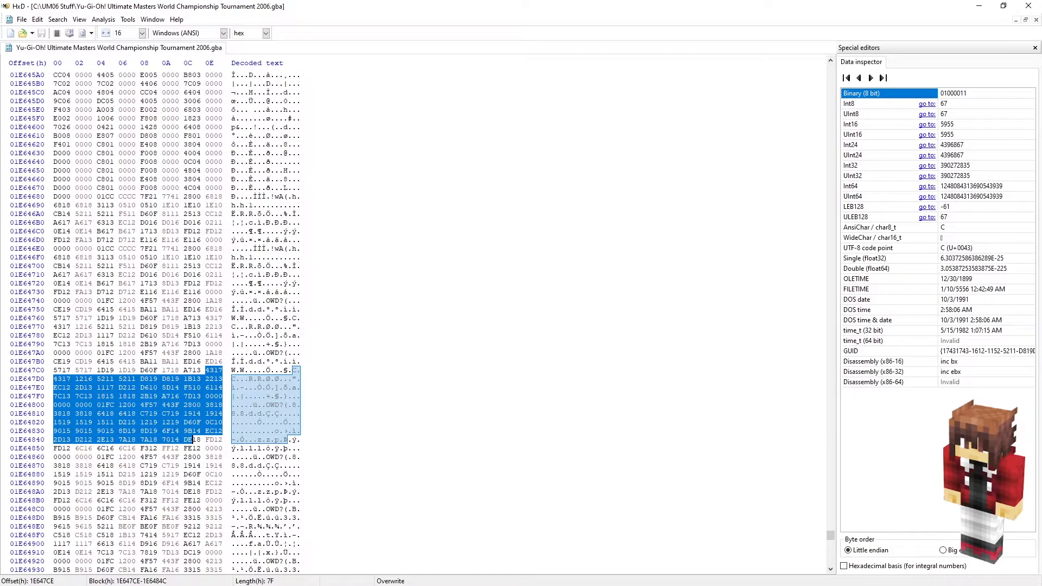
# Switch to the Deck Locations worksheet and copy the Dragons roar deck location, 01E5FA58, from the Format 2 section.
pyautogui.hotkey('alt', 'Tab')
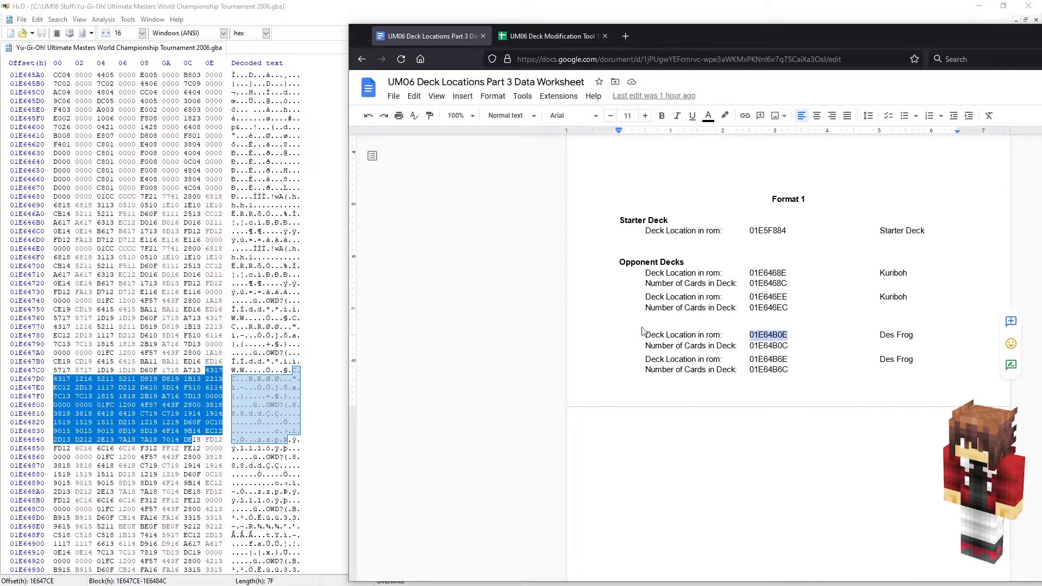
pyautogui.scroll(-5, 799, 324)
pyautogui.scroll(-2, 799, 324)
pyautogui.moveTo(751, 37); pyautogui.dragTo(502, 22)
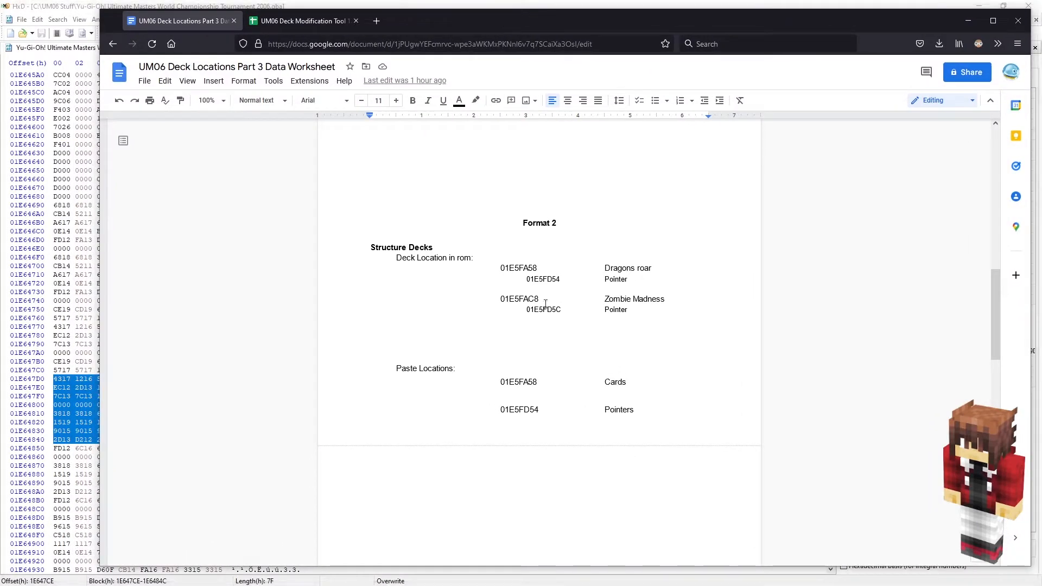
pyautogui.doubleClick(524, 268)
pyautogui.hotkey('ctrl', 'c')
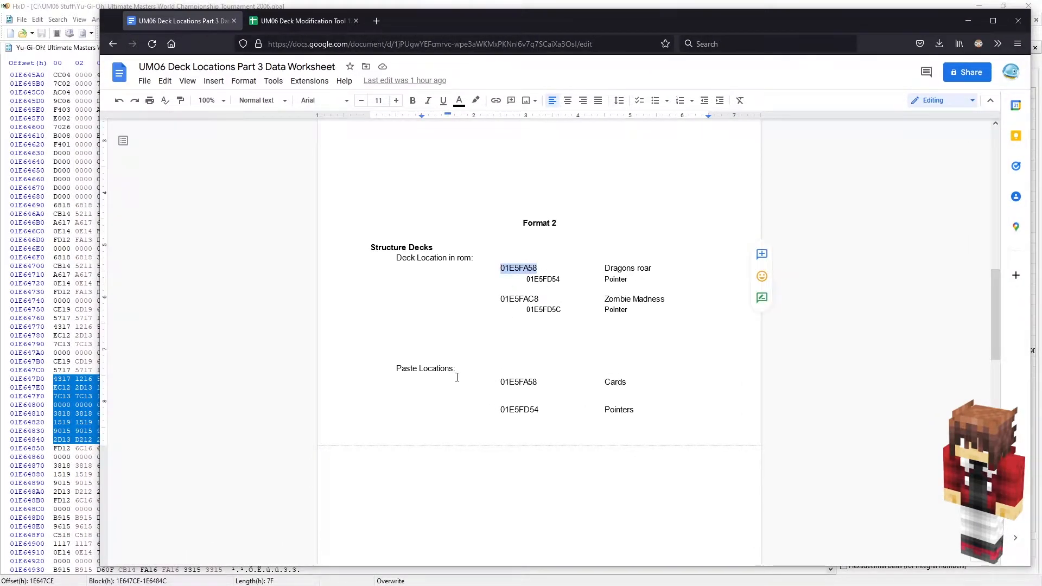
# Switch to HxD and go to hex offset 01E5FA58, the Dragons roar deck location.
pyautogui.click(76, 136)
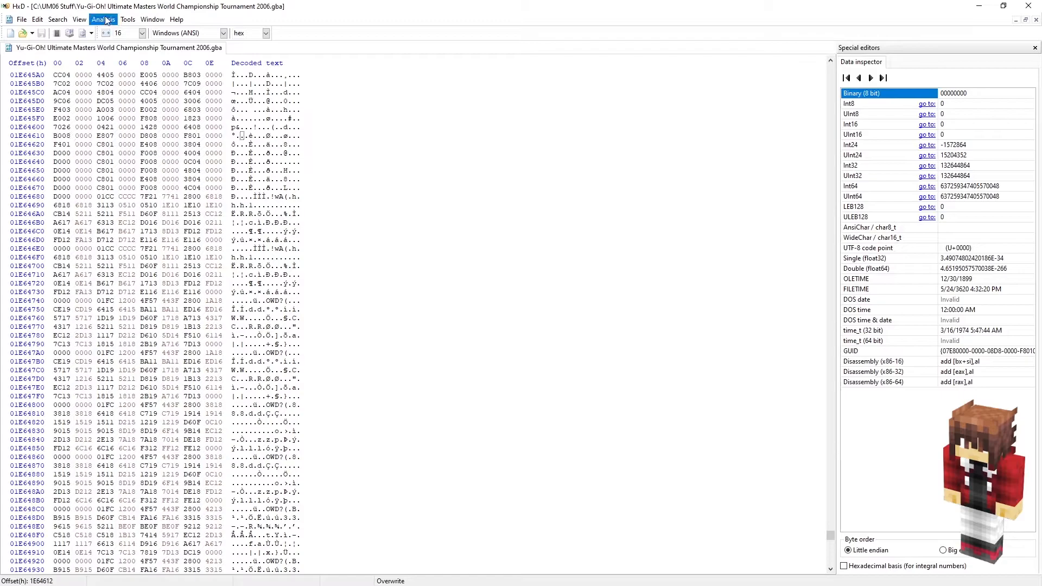
pyautogui.click(37, 20)
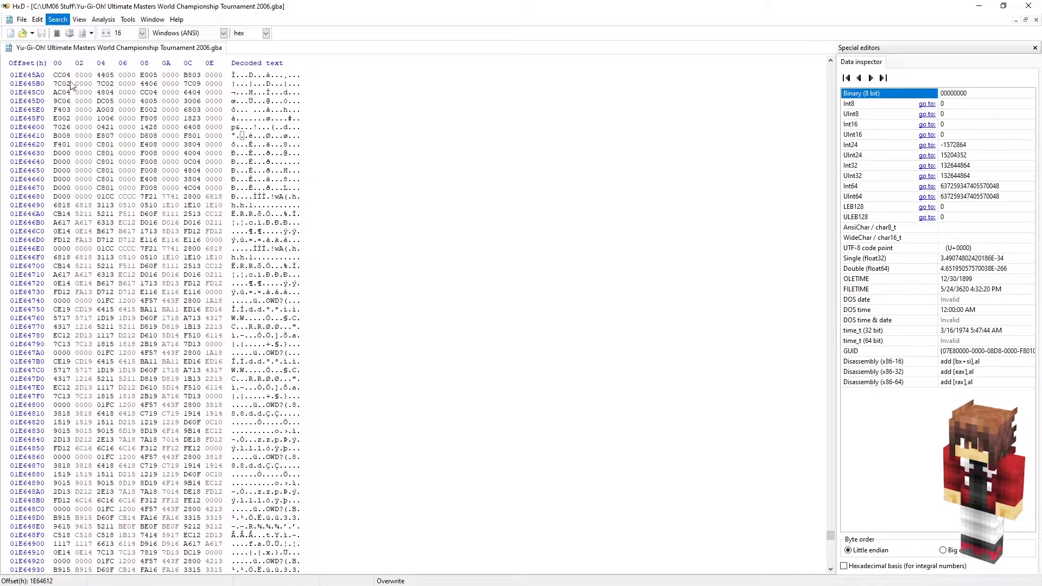
pyautogui.click(71, 79)
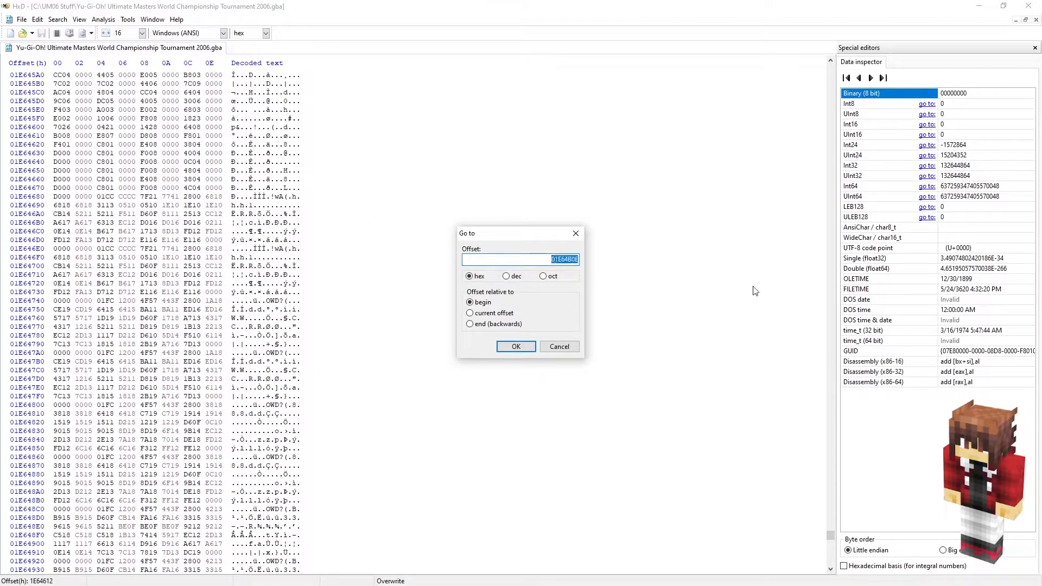
pyautogui.hotkey('ctrl', 'v')
pyautogui.click(516, 346)
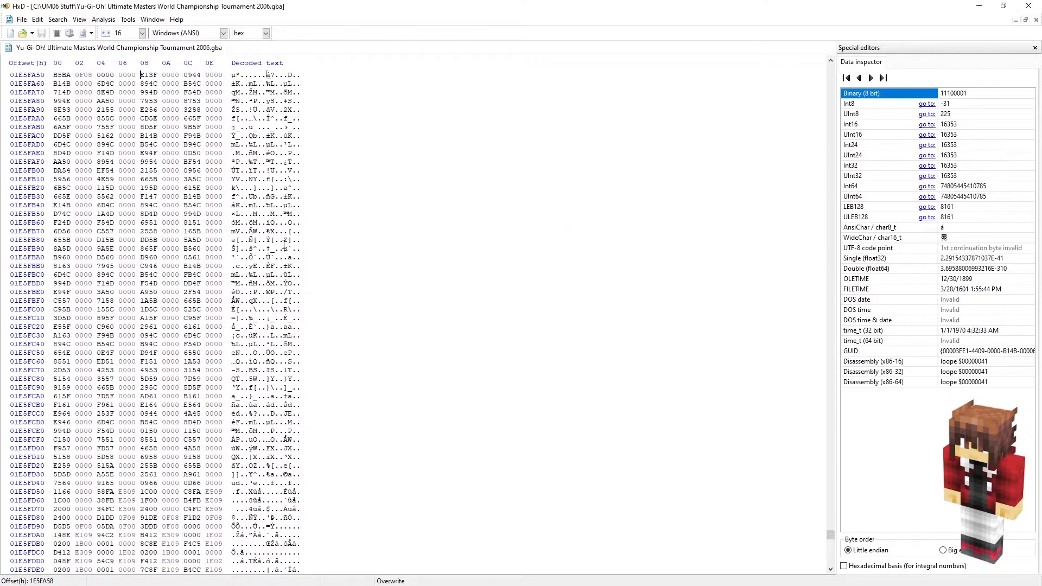
# Inspect the Dragons roar data at 1E5FA58-1E5FAC7 and the Zombie Madness data from 1E5FAC8, comparing with the worksheet locations.
pyautogui.moveTo(140, 74); pyautogui.dragTo(165, 103)
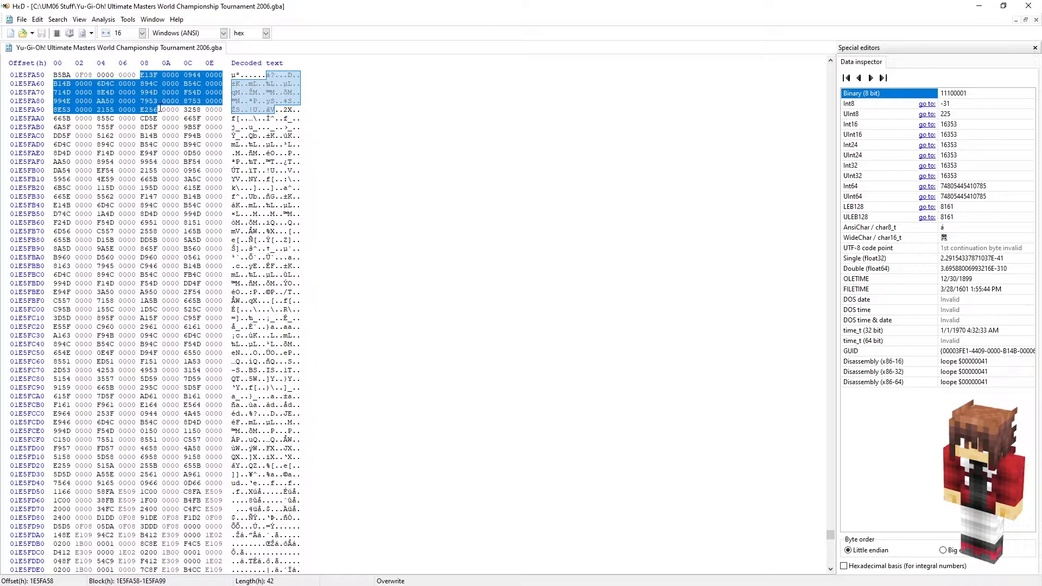
pyautogui.moveTo(160, 108); pyautogui.dragTo(138, 136)
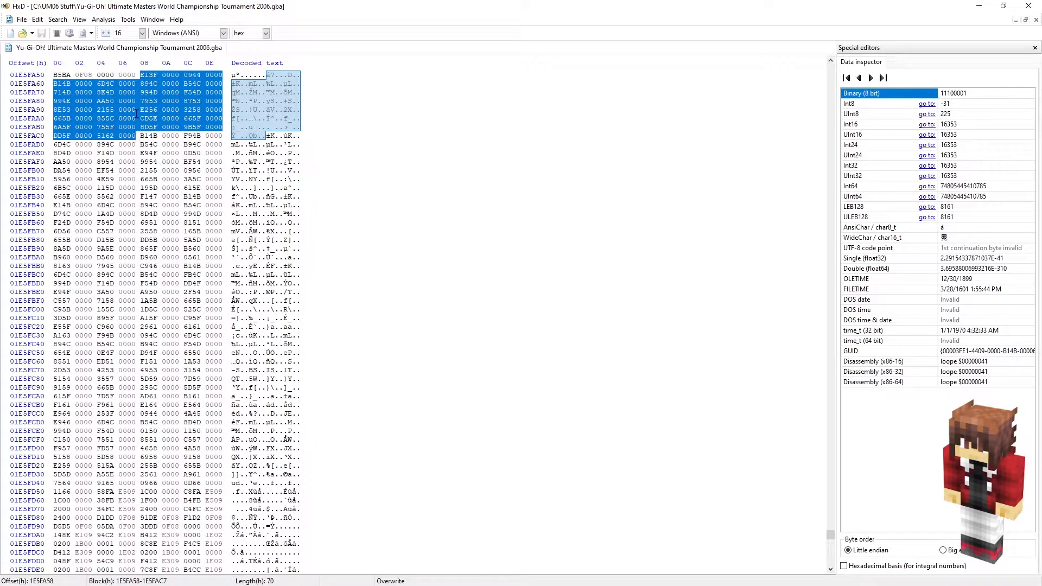
pyautogui.hotkey('alt', 'Tab')
pyautogui.moveTo(468, 27); pyautogui.dragTo(627, 35)
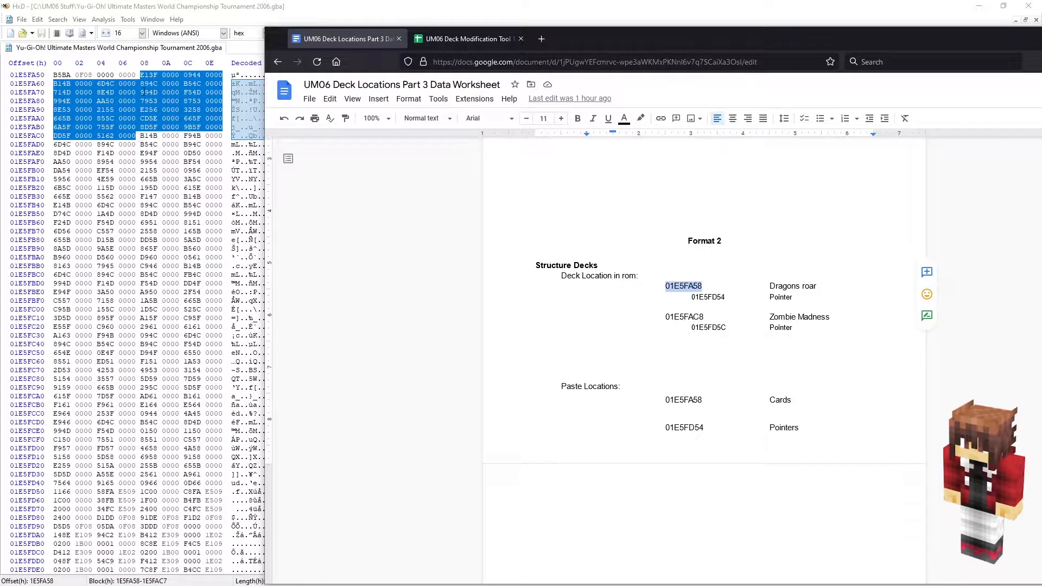
pyautogui.moveTo(142, 136); pyautogui.dragTo(141, 189)
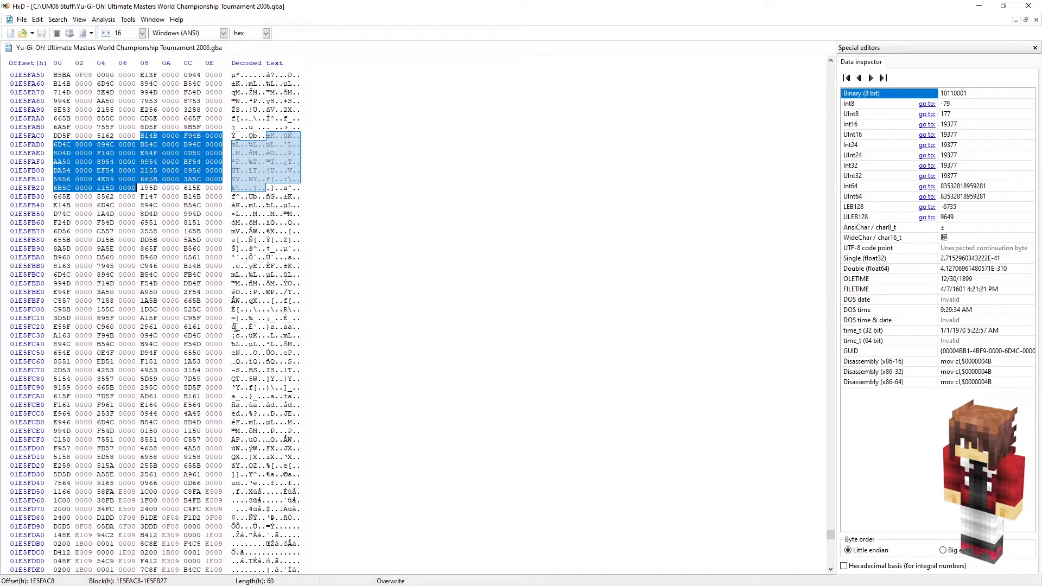
# Take the Dragons roar pointer offset, 01E5FD54, from the worksheet and go to it in HxD.
pyautogui.hotkey('alt', 'Tab')
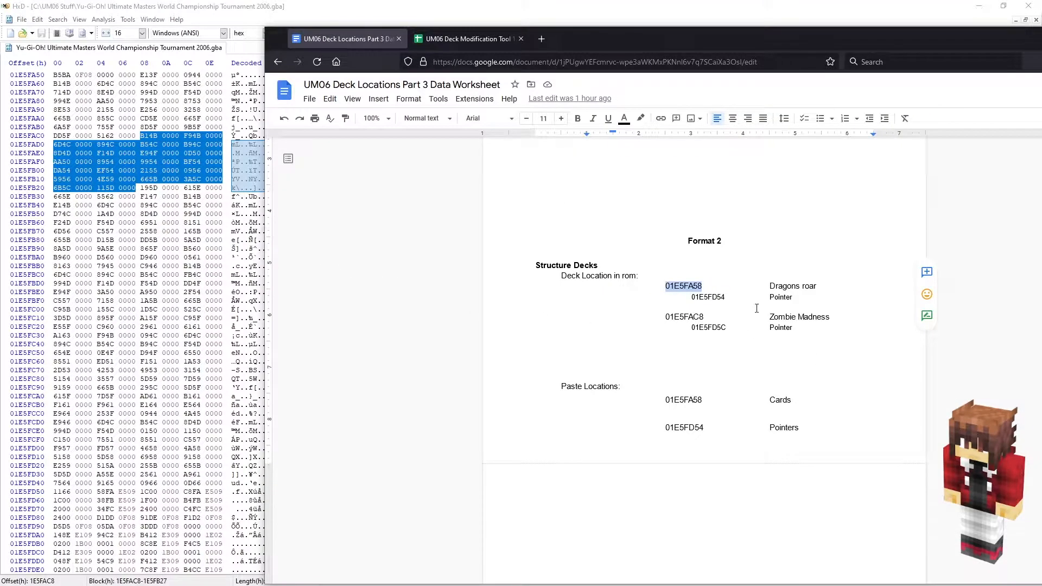
pyautogui.click(711, 299)
pyautogui.doubleClick(708, 297)
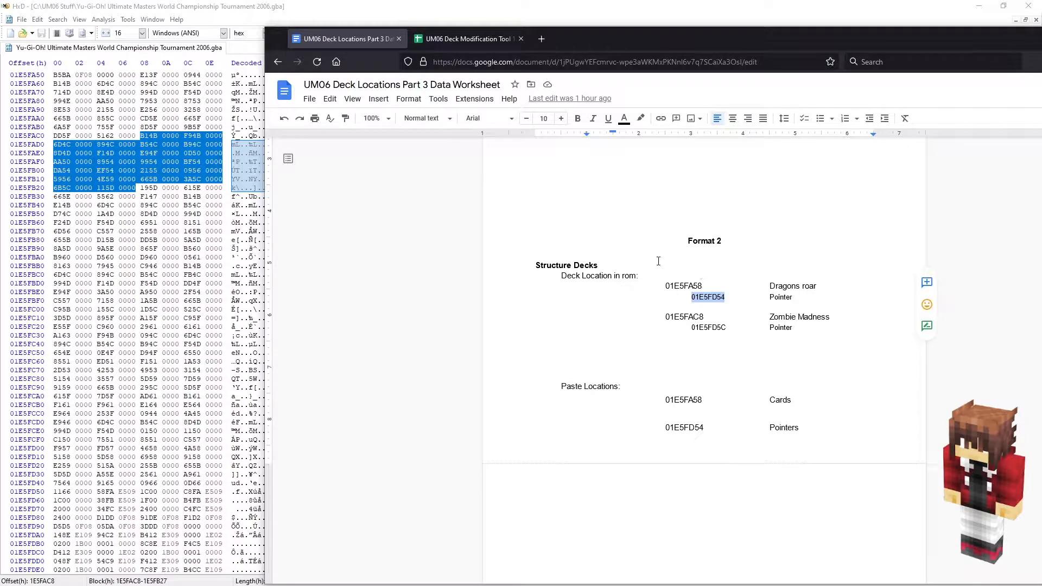
pyautogui.click(59, 19)
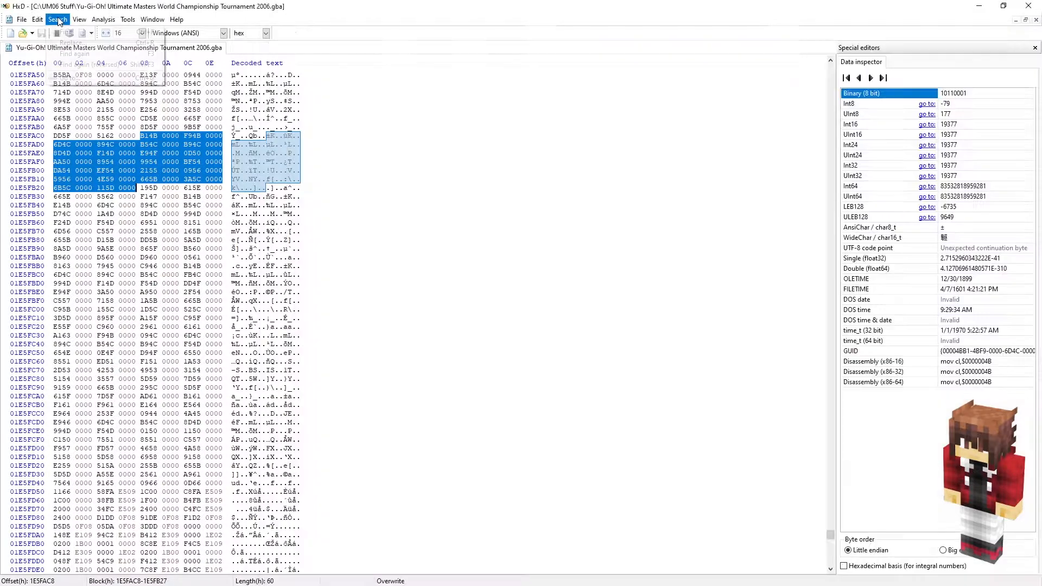
pyautogui.click(65, 78)
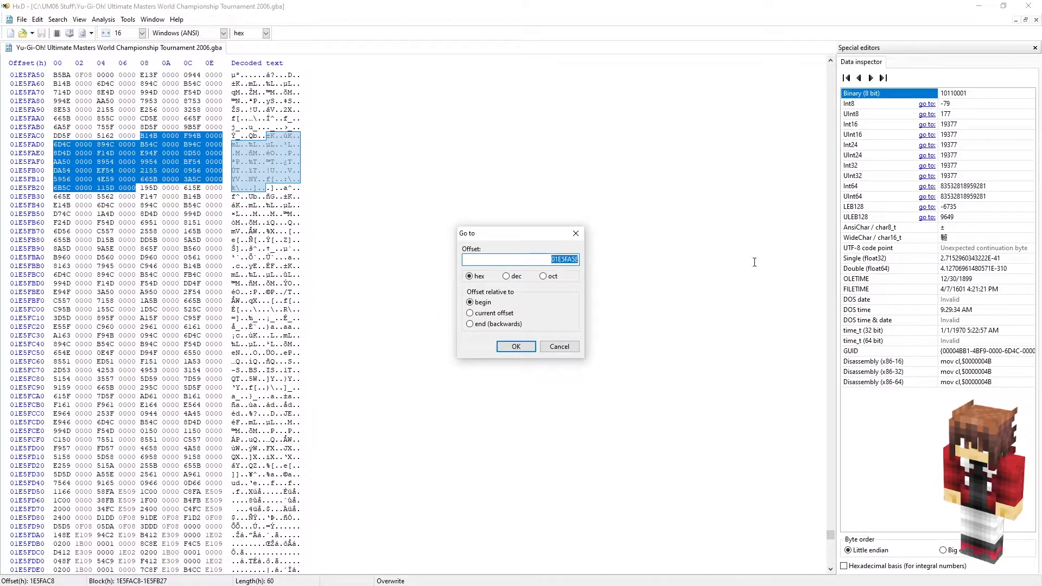
pyautogui.write('1E5FD54')
pyautogui.press('Return')
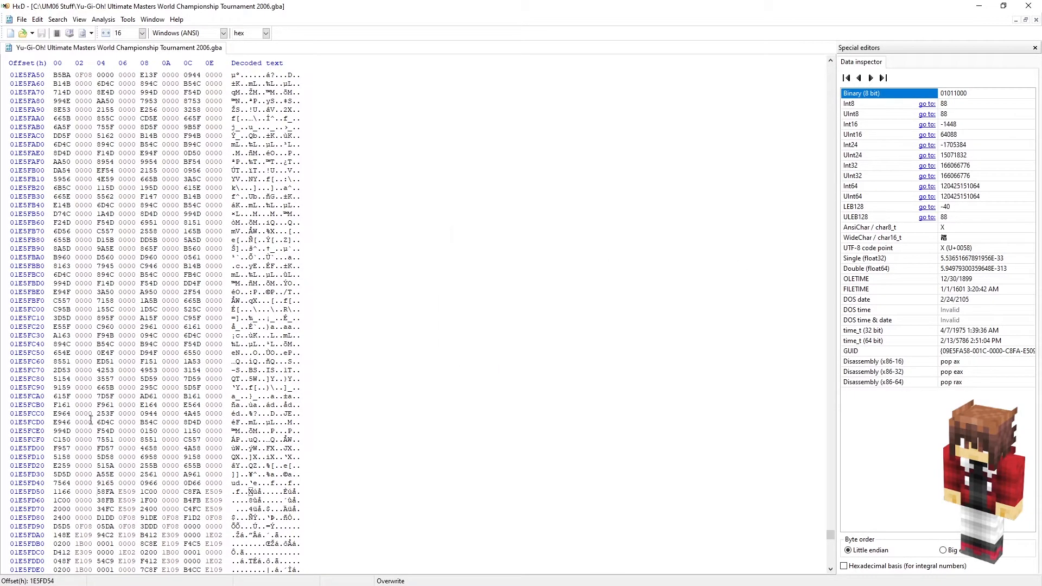
# Inspect the structure deck pointers at 1E5FD54 and 1E5FD5C, their card-count bytes and the entries that follow.
pyautogui.moveTo(98, 494); pyautogui.dragTo(139, 492)
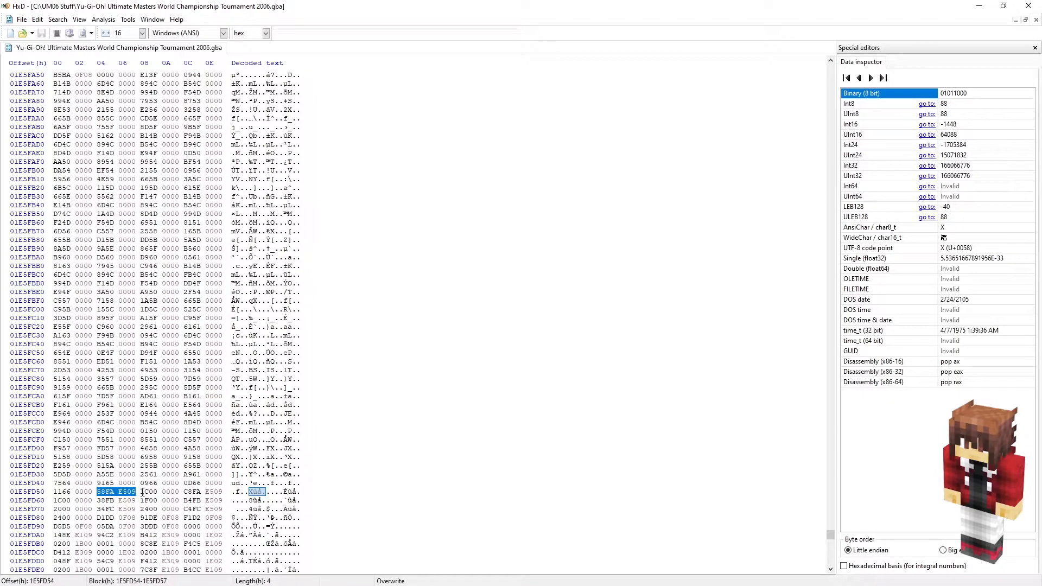
pyautogui.click(144, 493)
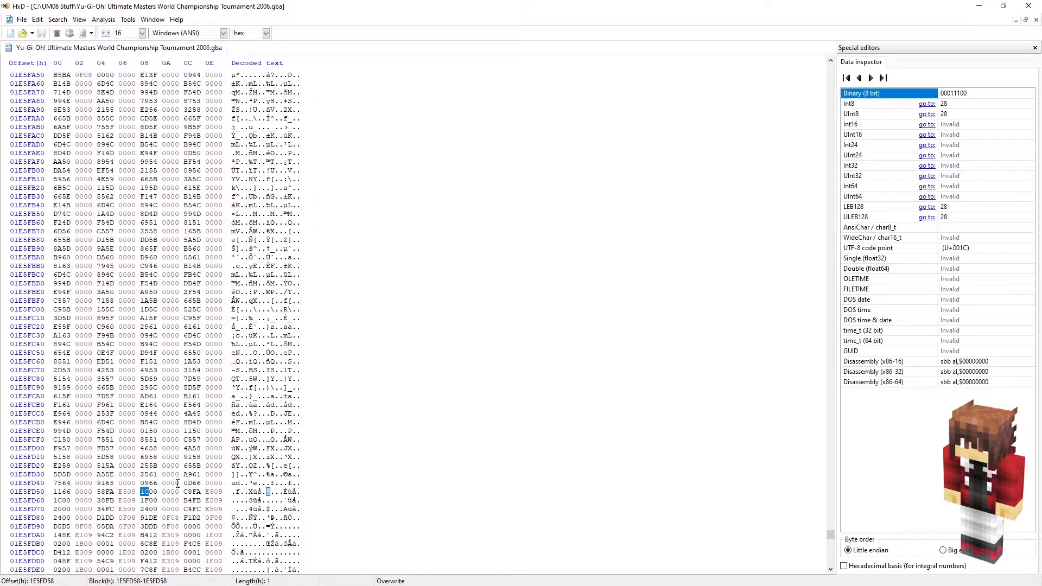
pyautogui.moveTo(183, 493); pyautogui.dragTo(224, 495)
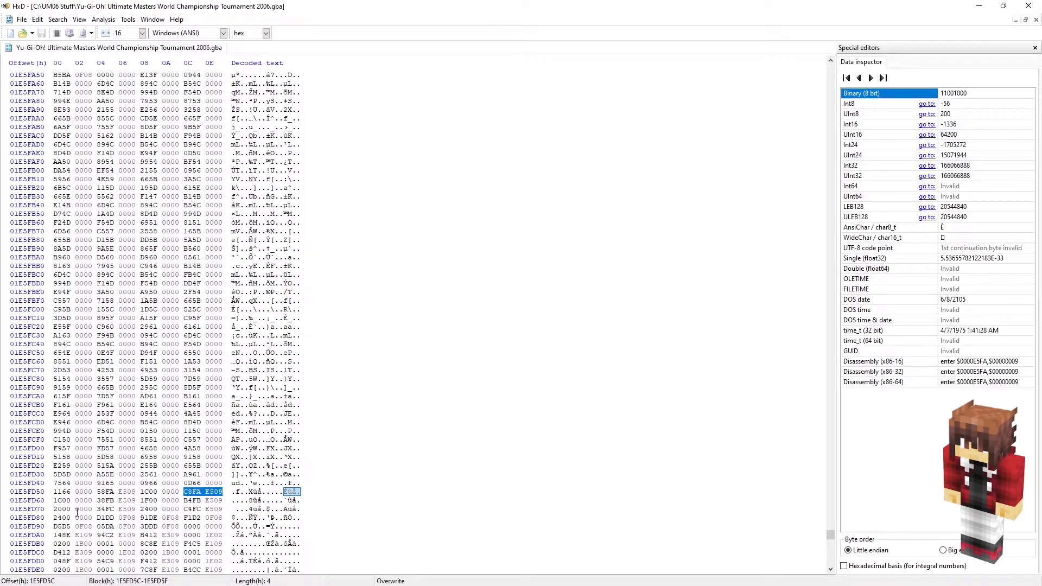
pyautogui.click(57, 500)
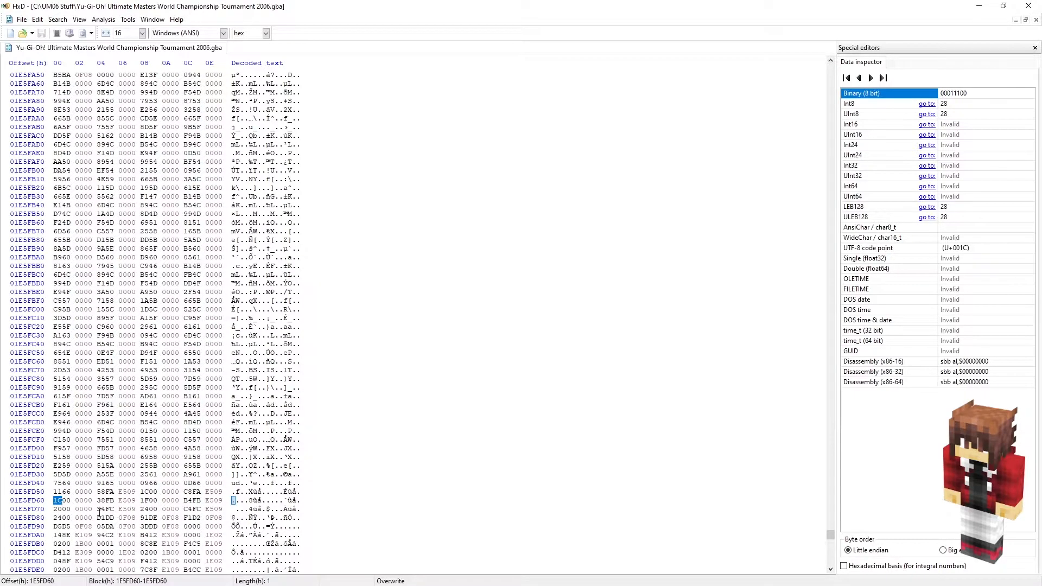
pyautogui.moveTo(100, 505); pyautogui.dragTo(141, 500)
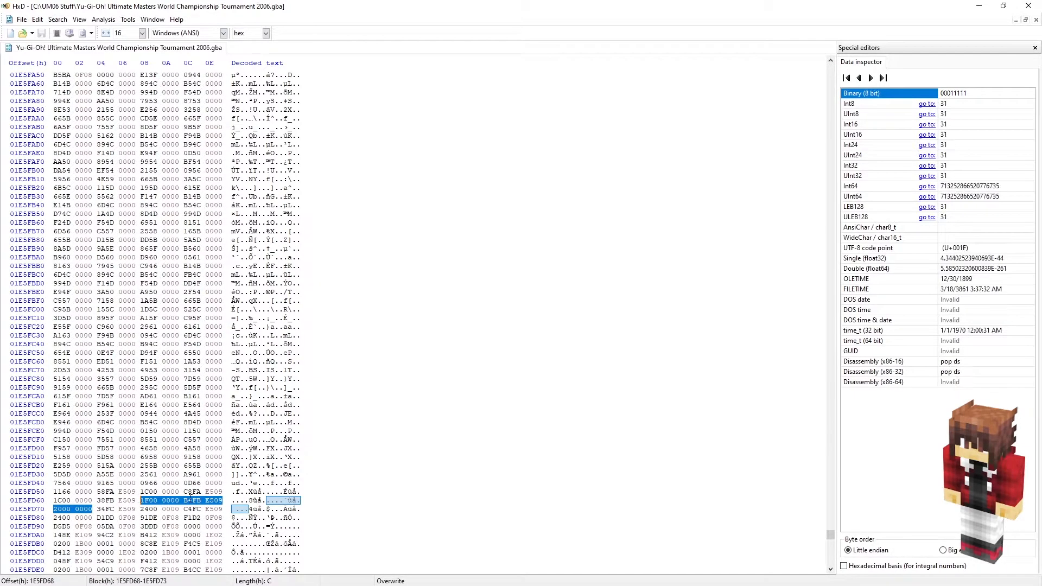
pyautogui.click(102, 492)
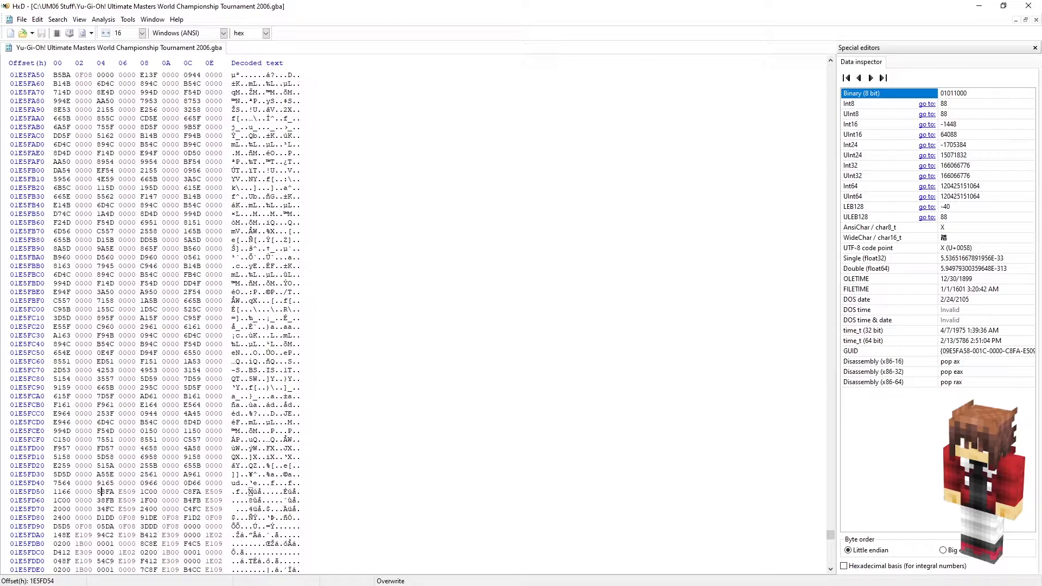
# Switch to the UM06 Deck Modification Tool spreadsheet and open its Structure Deck Paste Tool sheet, keeping the hex data visible beside it.
pyautogui.hotkey('alt', 'Tab')
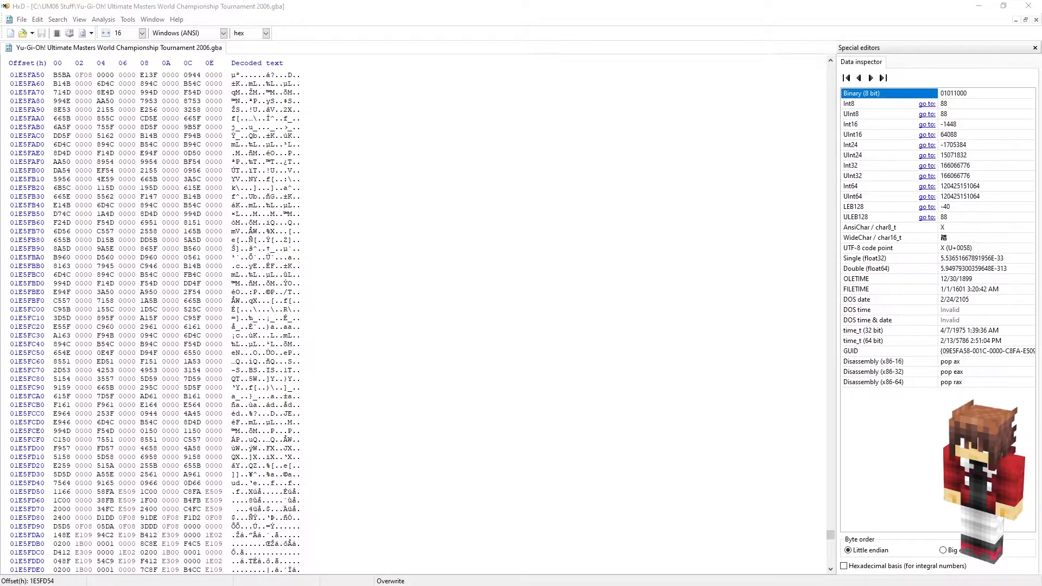
pyautogui.hotkey('alt', 'Tab')
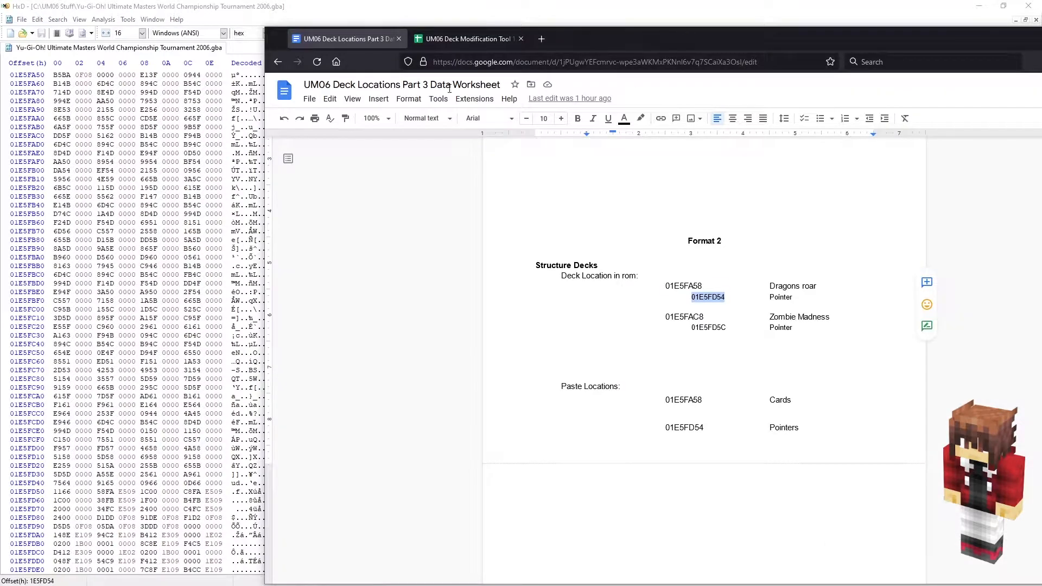
pyautogui.click(467, 38)
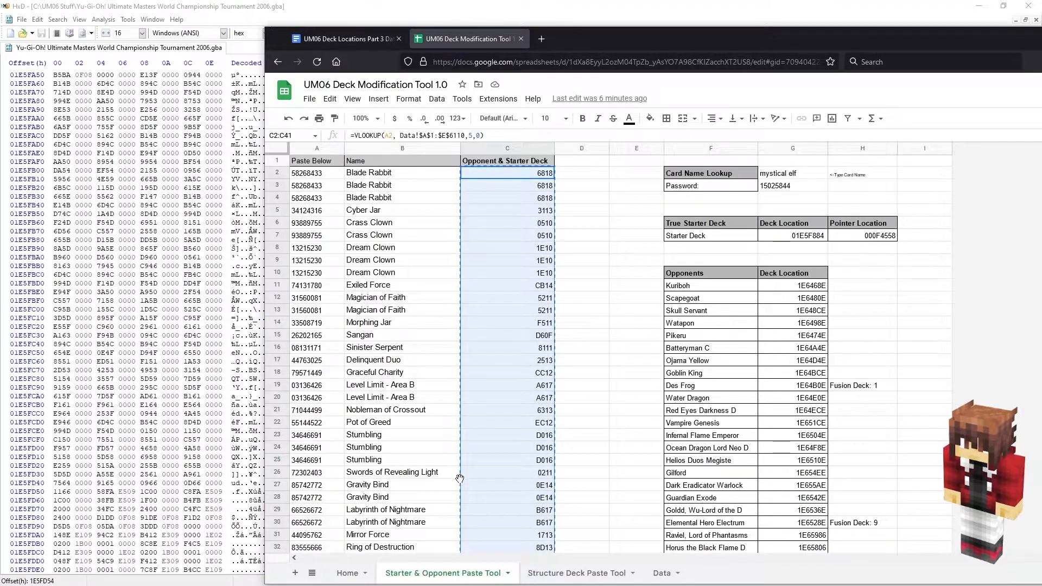
pyautogui.click(577, 580)
pyautogui.moveTo(616, 38); pyautogui.dragTo(837, 24)
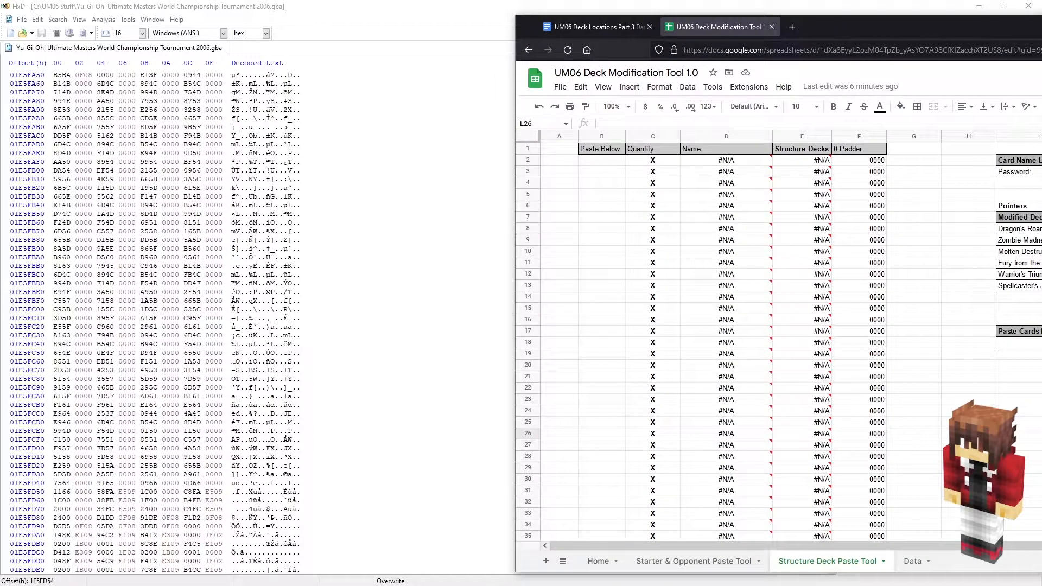
# Switch to Clown Control.ydk in Notepad and remove the duplicate lines of 58268433, 93889755, 13215230 and 31560081, keeping one each.
pyautogui.hotkey('alt', 'Tab')
pyautogui.hotkey('shift', 'Down')
pyautogui.hotkey('shift', 'Down')
pyautogui.hotkey('shift', 'Down')
pyautogui.hotkey('shift', 'Down')
pyautogui.hotkey('shift', 'Down')
pyautogui.hotkey('shift', 'Down')
pyautogui.hotkey('shift', 'Down')
pyautogui.hotkey('shift', 'Down')
pyautogui.hotkey('shift', 'Down')
pyautogui.hotkey('shift', 'Down')
pyautogui.hotkey('shift', 'Down')
pyautogui.hotkey('shift', 'Down')
pyautogui.hotkey('shift', 'Down')
pyautogui.hotkey('shift', 'Down')
pyautogui.hotkey('shift', 'Down')
pyautogui.hotkey('shift', 'Down')
pyautogui.hotkey('shift', 'Down')
pyautogui.hotkey('shift', 'Down')
pyautogui.hotkey('shift', 'Down')
pyautogui.hotkey('shift', 'Down')
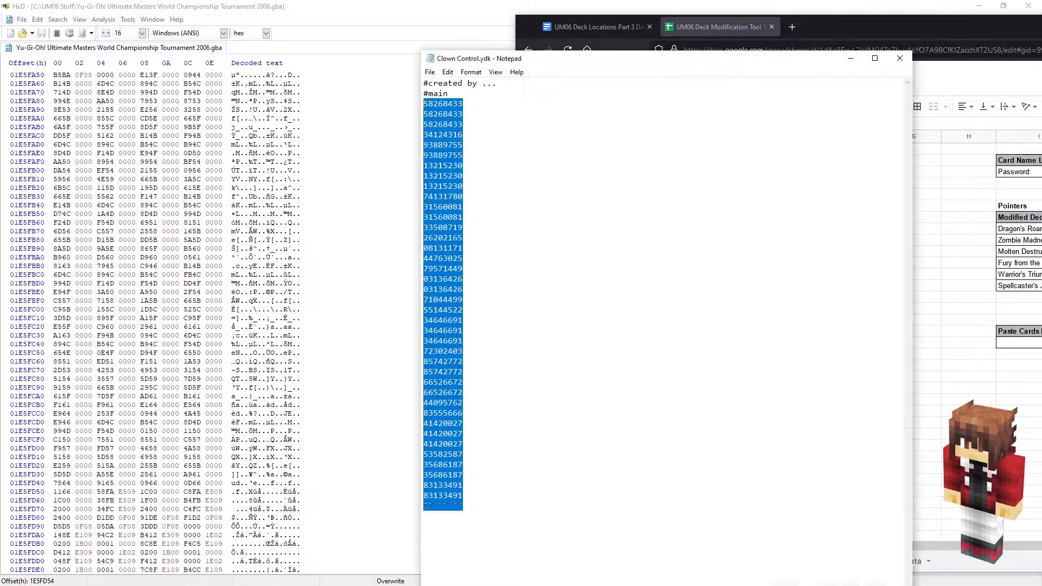
pyautogui.click(499, 335)
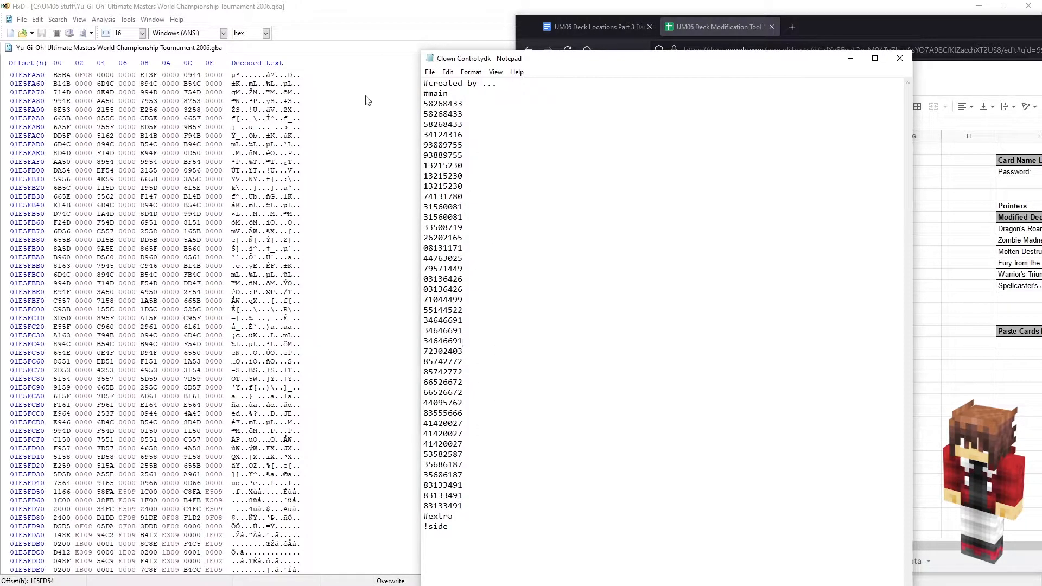
pyautogui.moveTo(471, 122); pyautogui.dragTo(393, 136)
pyautogui.press('BackSpace')
pyautogui.press('BackSpace')
pyautogui.press('BackSpace')
pyautogui.press('BackSpace')
pyautogui.moveTo(469, 146); pyautogui.dragTo(415, 135)
pyautogui.press('BackSpace')
pyautogui.press('BackSpace')
pyautogui.moveTo(465, 163); pyautogui.dragTo(418, 162)
pyautogui.press('BackSpace')
pyautogui.press('BackSpace')
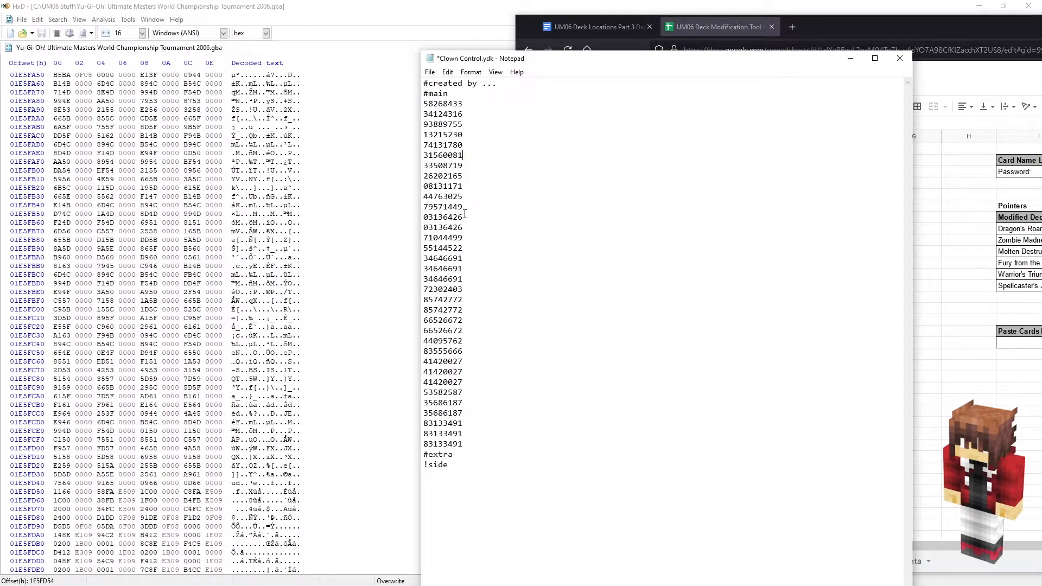
# Remove the duplicate lines of 03136426, 34646691, 85742772 and 66526672 from the deck file, keeping one of each.
pyautogui.moveTo(466, 227); pyautogui.dragTo(420, 227)
pyautogui.press('BackSpace')
pyautogui.press('BackSpace')
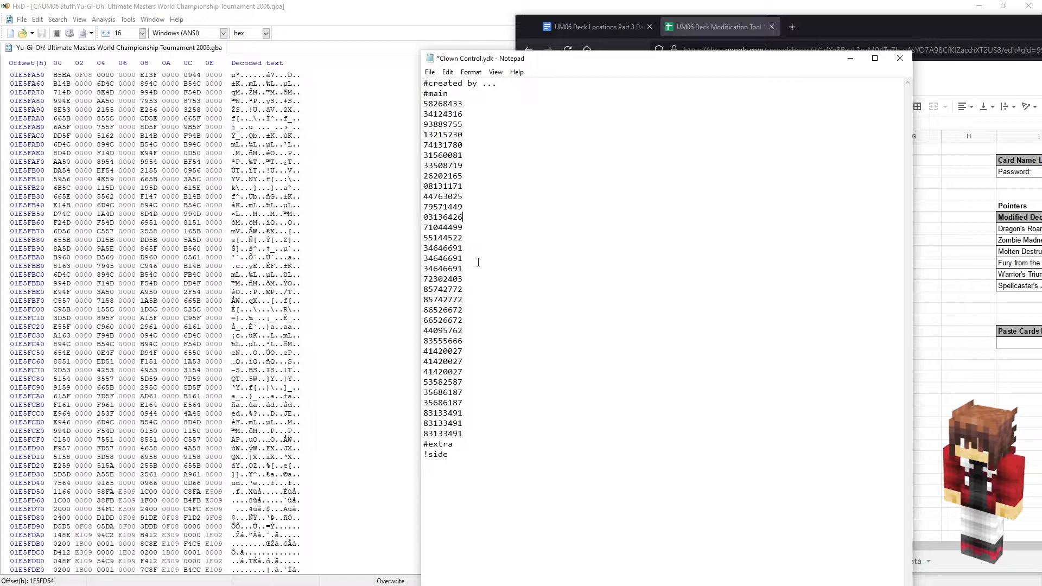
pyautogui.moveTo(464, 268); pyautogui.dragTo(416, 281)
pyautogui.press('BackSpace')
pyautogui.press('BackSpace')
pyautogui.press('BackSpace')
pyautogui.press('BackSpace')
pyautogui.press('BackSpace')
pyautogui.press('BackSpace')
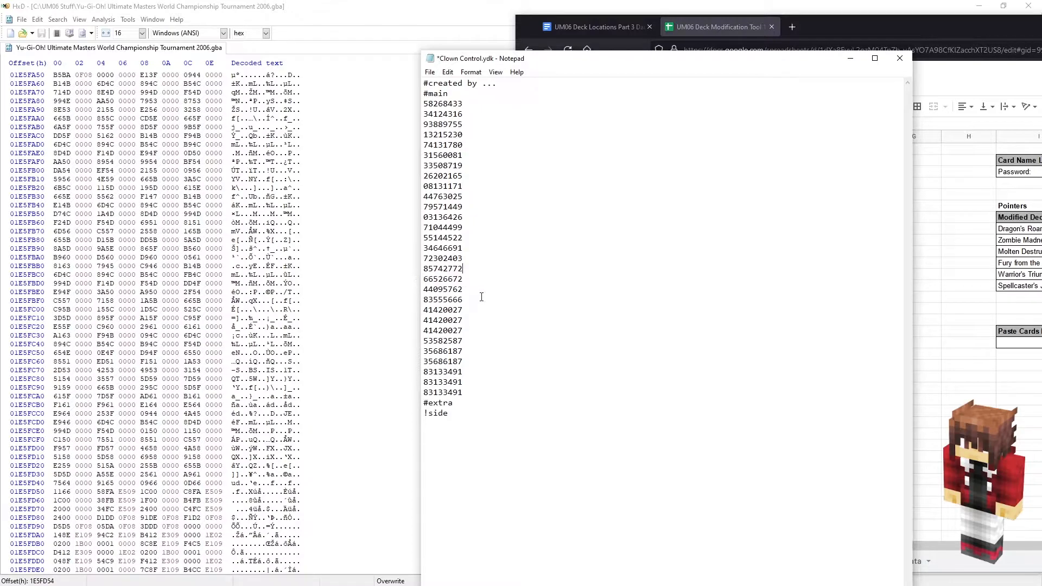
# Remove the duplicate lines of 41420027, 35686187 and 83133491 at the end of the main deck list, keeping one each.
pyautogui.moveTo(466, 332); pyautogui.dragTo(423, 351)
pyautogui.press('BackSpace')
pyautogui.press('BackSpace')
pyautogui.press('BackSpace')
pyautogui.press('BackSpace')
pyautogui.press('BackSpace')
pyautogui.press('BackSpace')
pyautogui.press('BackSpace')
# Copy the reduced card list and paste it under Paste Below from B2 in the Structure Deck Paste Tool sheet.
pyautogui.moveTo(493, 340); pyautogui.dragTo(415, 111)
pyautogui.hotkey('ctrl', 'c')
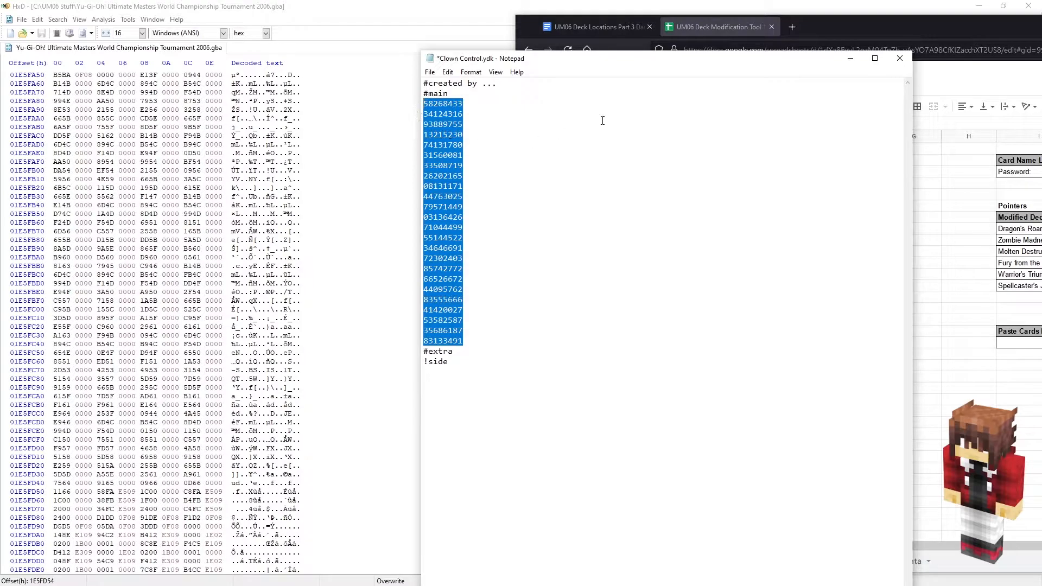
pyautogui.click(949, 167)
pyautogui.click(594, 165)
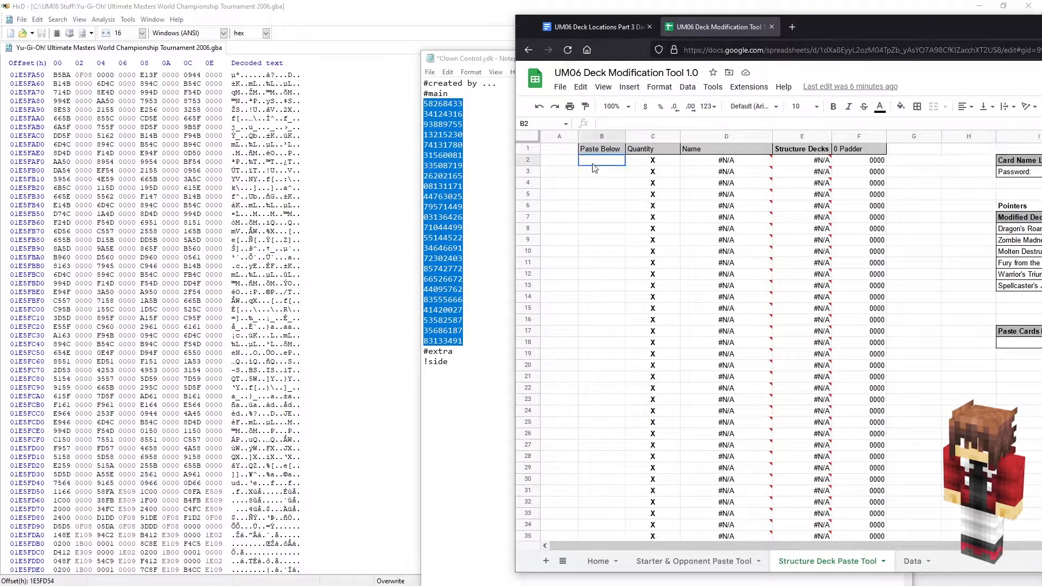
pyautogui.hotkey('ctrl', 'v')
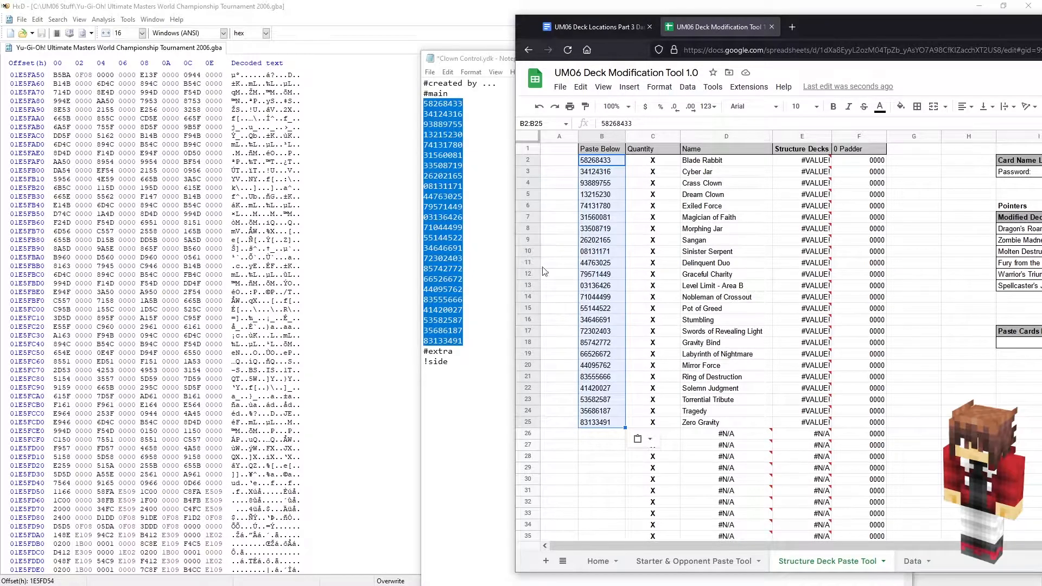
# Show Duelingbook's Clown Control deck beside the sheet and enter quantities 3, 1, 2, 3, 1, 2, 1, 1, 1, 1, 1, 2 in C2:C13.
pyautogui.hotkey('alt', 'Tab')
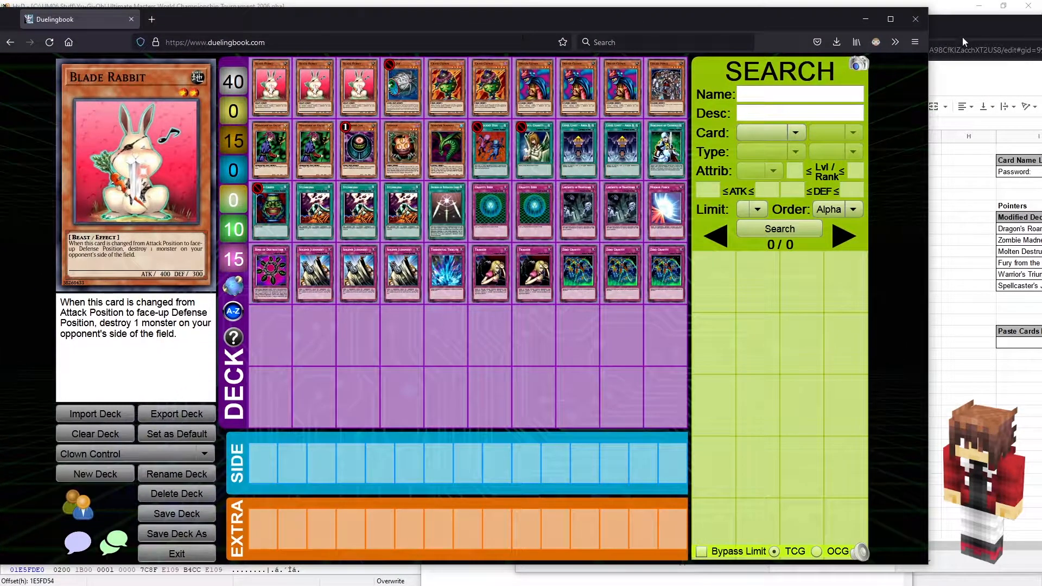
pyautogui.moveTo(962, 37); pyautogui.dragTo(1029, 26)
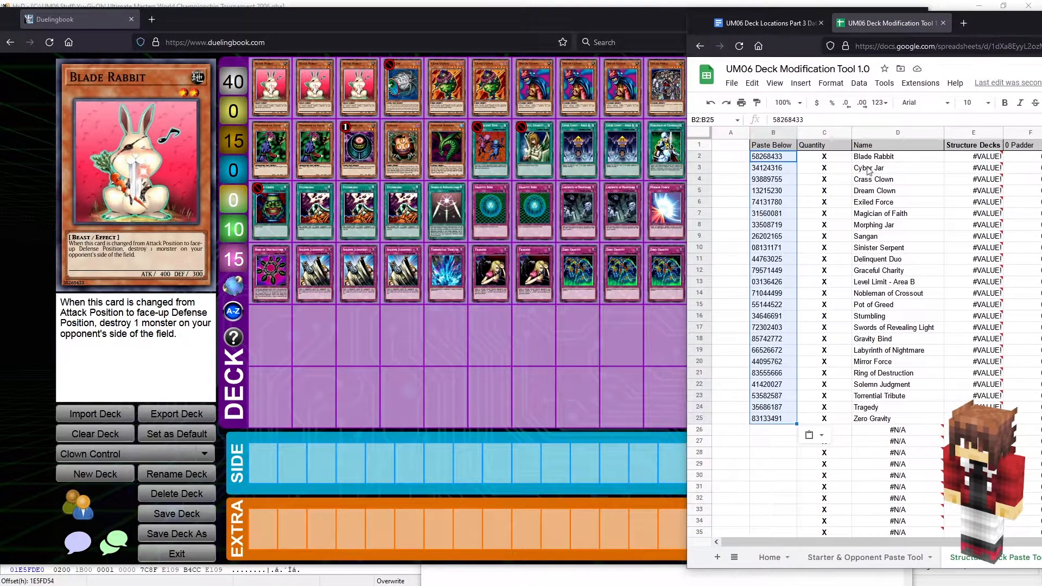
pyautogui.press('Right')
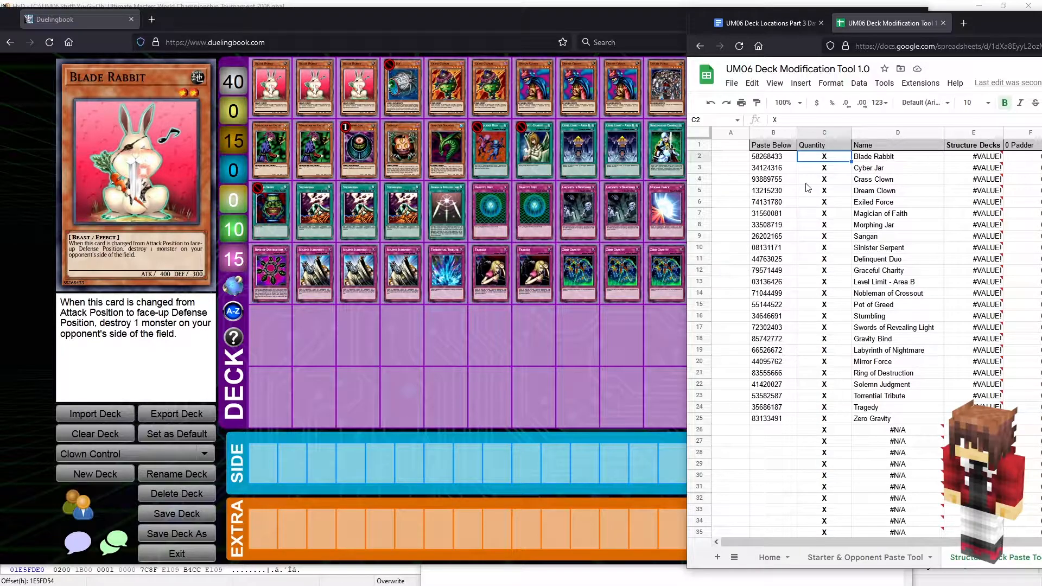
pyautogui.write('3')
pyautogui.press('Return')
pyautogui.write('1')
pyautogui.press('Return')
pyautogui.write('2')
pyautogui.press('Return')
pyautogui.write('3')
pyautogui.press('Return')
pyautogui.write('1')
pyautogui.press('Return')
pyautogui.write('2')
pyautogui.press('Return')
pyautogui.write('1')
pyautogui.press('Return')
pyautogui.write('1')
pyautogui.press('Return')
pyautogui.write('1')
pyautogui.press('Return')
pyautogui.write('1')
pyautogui.press('Return')
pyautogui.write('1')
pyautogui.press('Return')
pyautogui.write('2')
pyautogui.press('Return')
# Enter the quantities 1, 1, 3, 1, 2, 2, 1, 1, 3, 1, 2, 3 for the remaining cards in C14:C25.
pyautogui.write('1')
pyautogui.press('Return')
pyautogui.write('1')
pyautogui.press('Return')
pyautogui.write('3')
pyautogui.press('Return')
pyautogui.write('1')
pyautogui.press('Return')
pyautogui.write('2')
pyautogui.press('Return')
pyautogui.write('2')
pyautogui.press('Return')
pyautogui.write('1')
pyautogui.press('Return')
pyautogui.write('1')
pyautogui.press('Return')
pyautogui.write('3')
pyautogui.press('Return')
pyautogui.write('1')
pyautogui.press('Return')
pyautogui.press('2')
pyautogui.press('Return')
pyautogui.write('3')
pyautogui.press('Return')
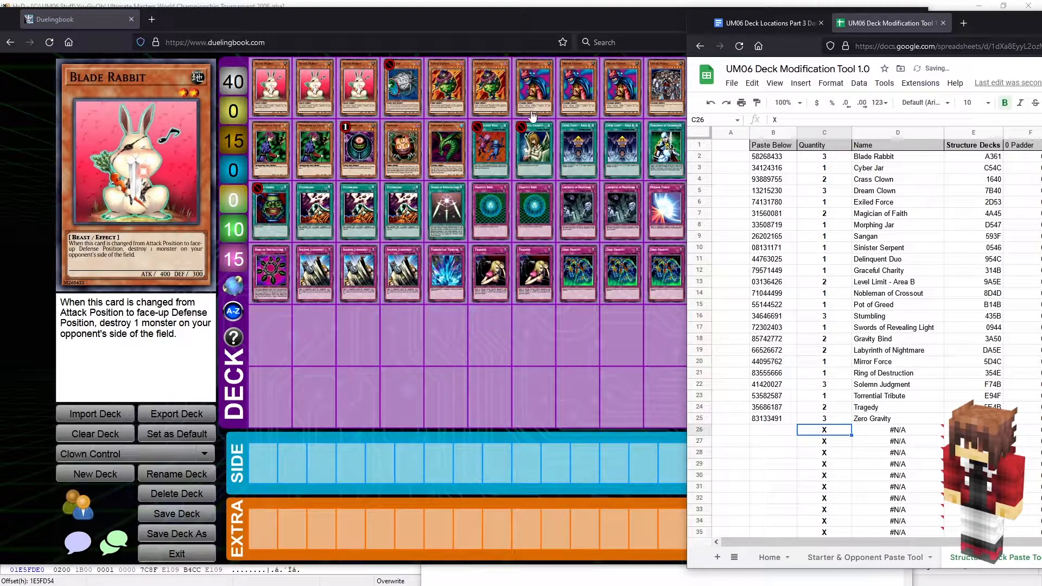
# Number the deck's cards 1 to 24 in column A and clear A2:A24, keeping only the 24 beside the last card.
pyautogui.moveTo(992, 23); pyautogui.dragTo(581, 32)
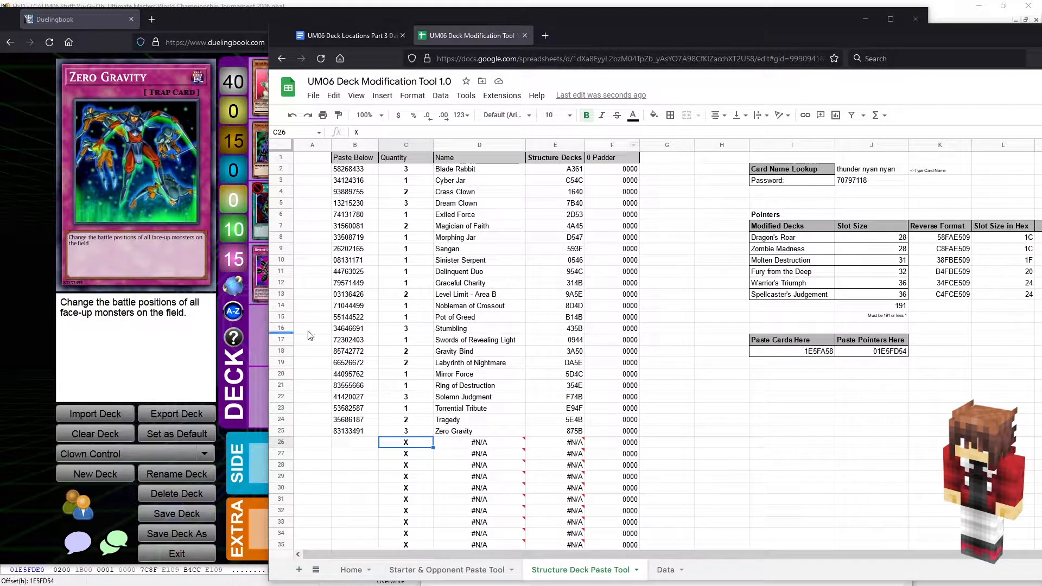
pyautogui.click(309, 172)
pyautogui.write('1')
pyautogui.press('Return')
pyautogui.write('2')
pyautogui.click(320, 189)
pyautogui.moveTo(318, 169)
pyautogui.mouseDown()
pyautogui.moveTo(330, 274)
pyautogui.moveTo(326, 442)
pyautogui.moveTo(313, 170)
pyautogui.mouseUp()
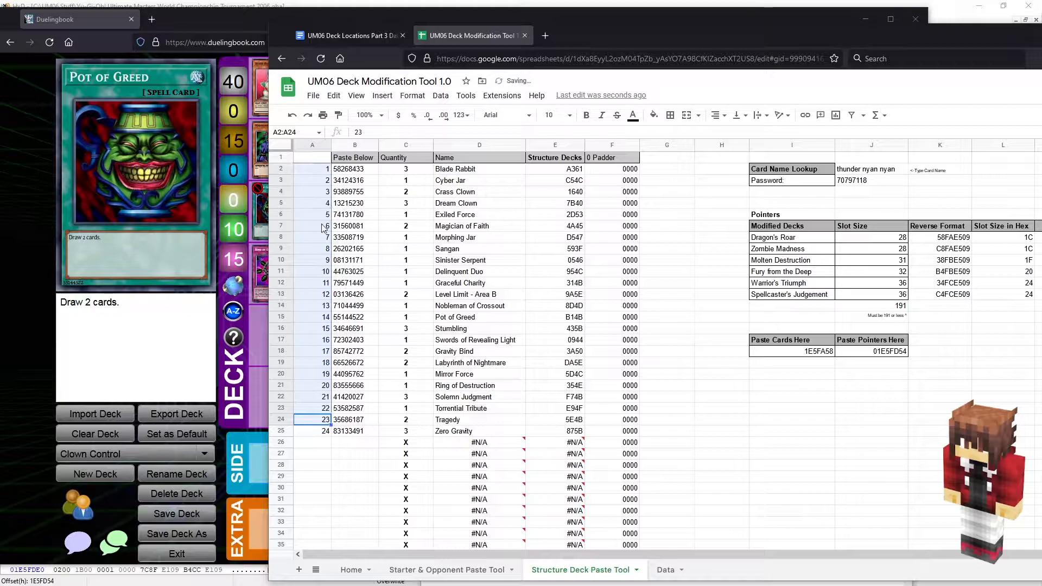
pyautogui.moveTo(255, 266)
pyautogui.press('Delete')
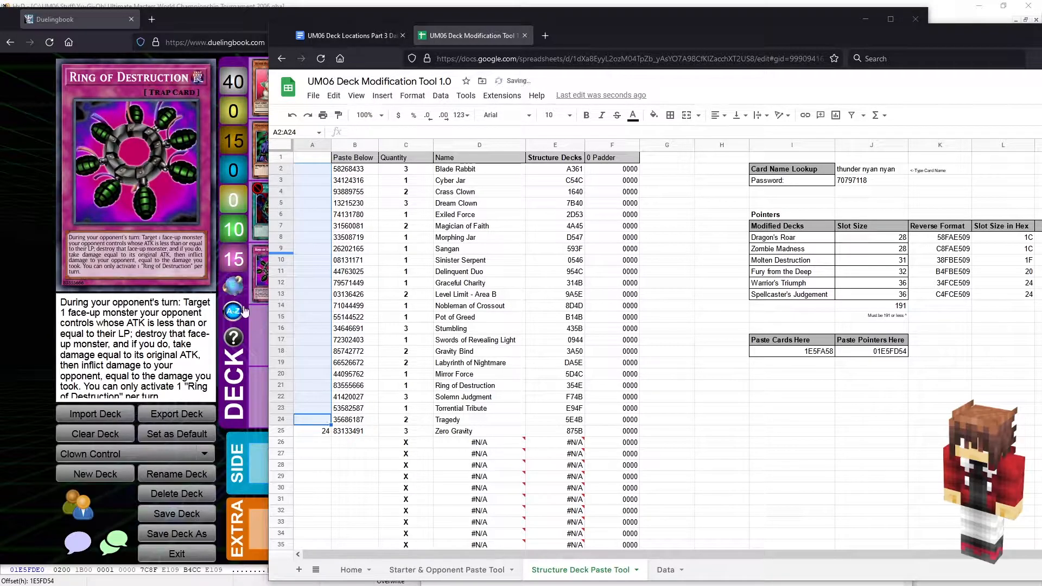
pyautogui.click(322, 433)
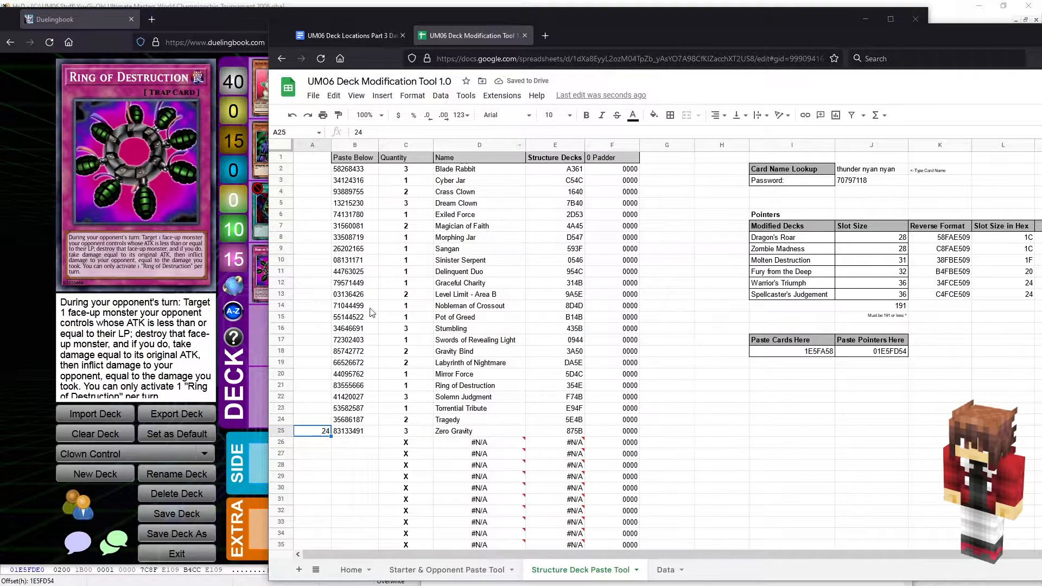
# Replace the Dragon's Roar entry in the Pointers table with clown control and set its slot size to 24.
pyautogui.click(785, 237)
pyautogui.write('clwo')
pyautogui.press('BackSpace')
pyautogui.press('BackSpace')
pyautogui.write('own control')
pyautogui.click(883, 241)
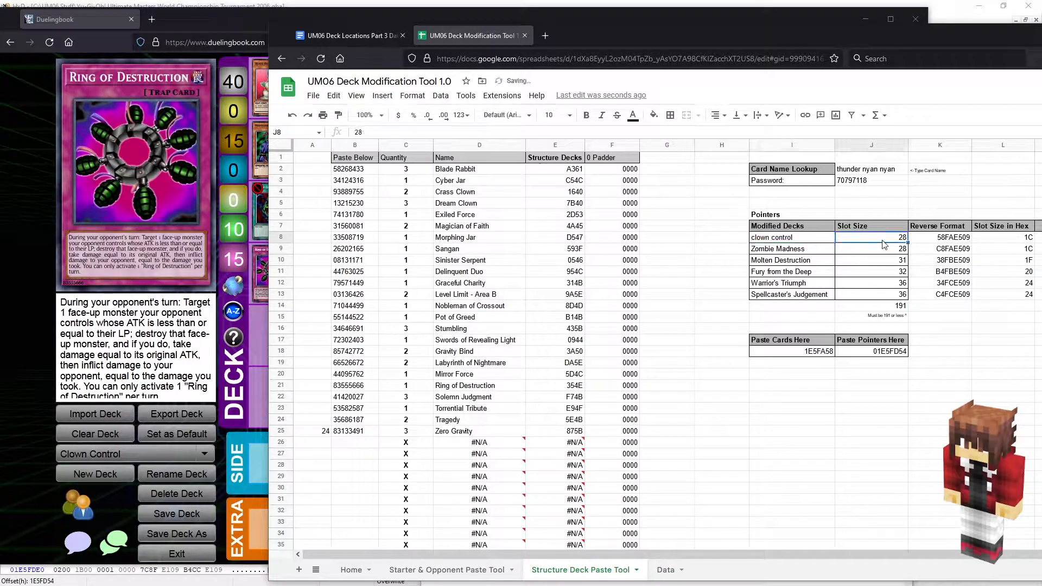
pyautogui.write('24')
pyautogui.click(985, 398)
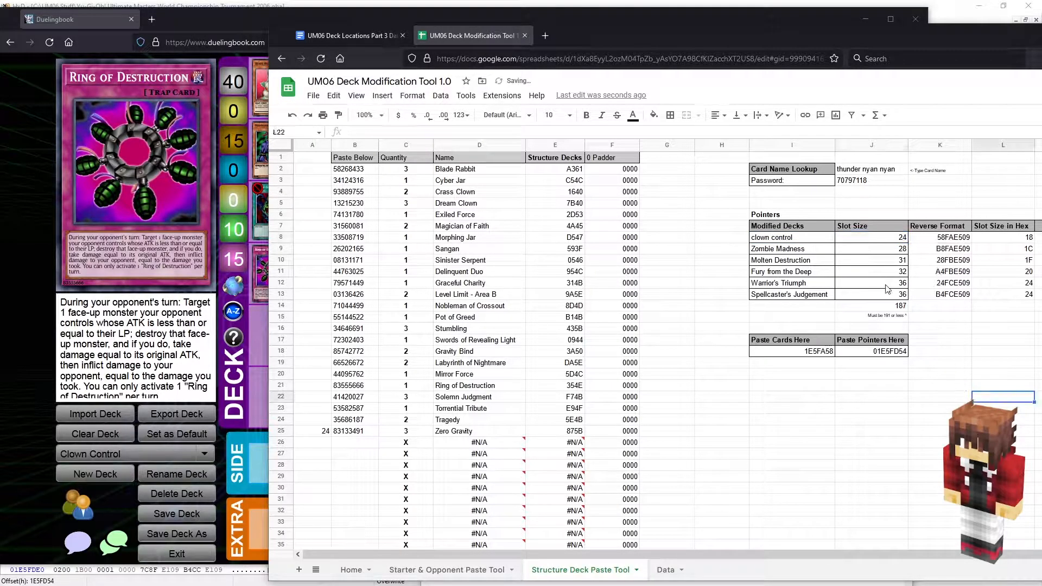
# Paste the prepared card codes, quantities and card counts of the other decks into A26:C149, directly below Clown Control.
pyautogui.moveTo(888, 41)
pyautogui.mouseDown()
pyautogui.moveTo(818, 40)
pyautogui.moveTo(873, 51)
pyautogui.mouseUp()
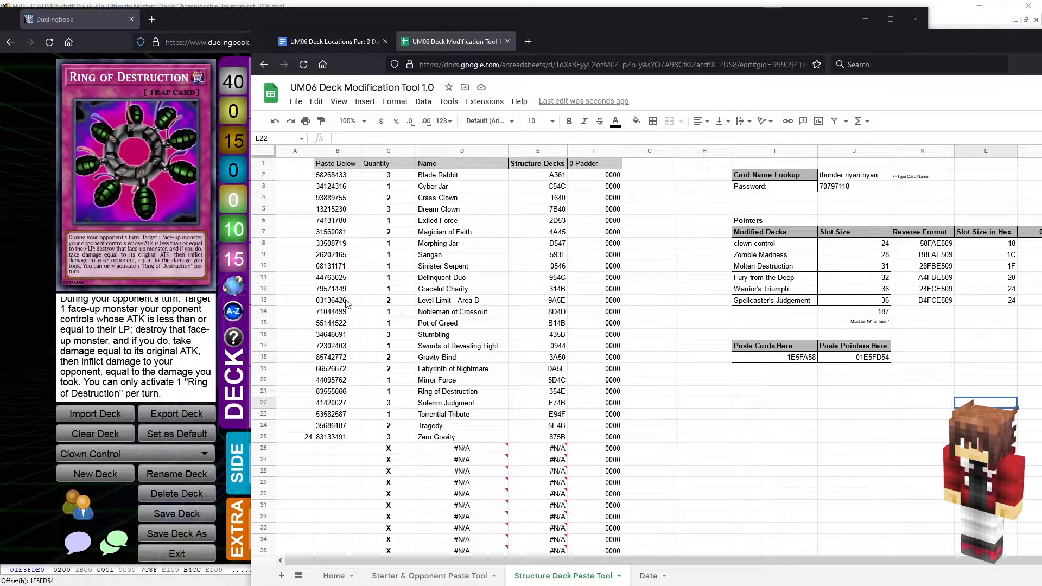
pyautogui.scroll(-3, 448, 360)
pyautogui.scroll(3, 480, 351)
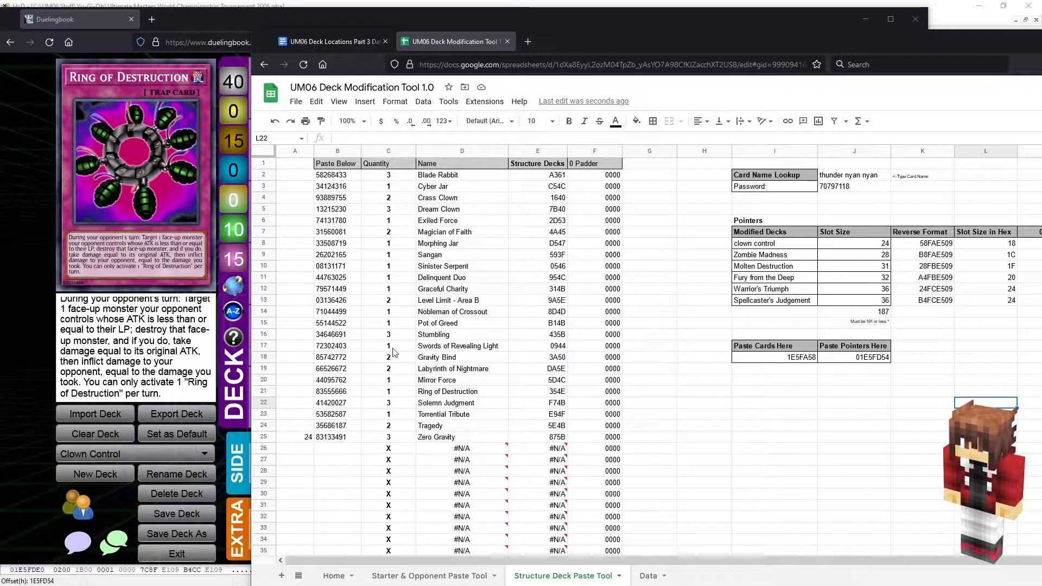
pyautogui.scroll(-20, 394, 352)
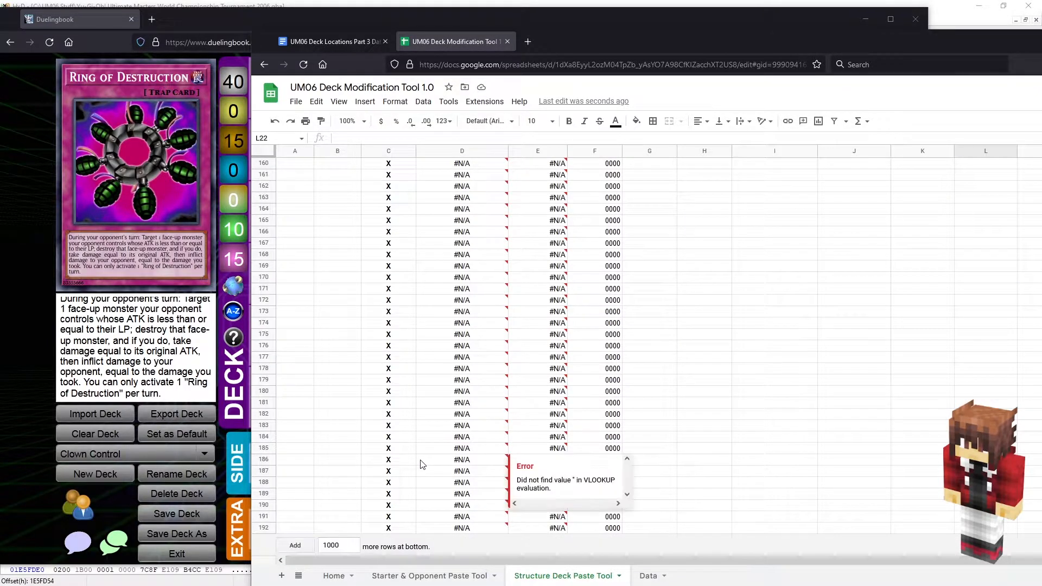
pyautogui.scroll(20, 434, 478)
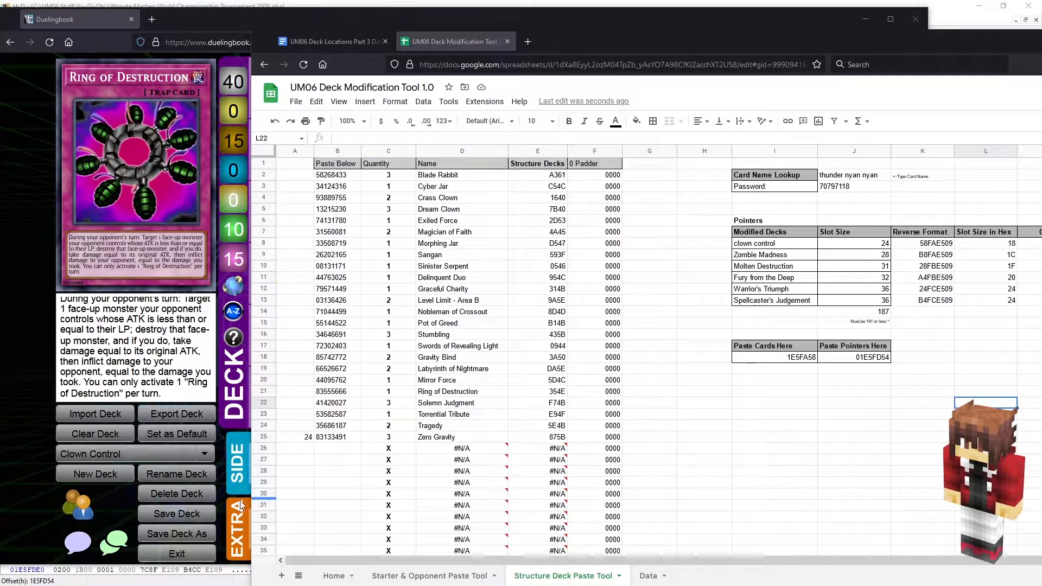
pyautogui.click(298, 449)
pyautogui.scroll(-5, 298, 450)
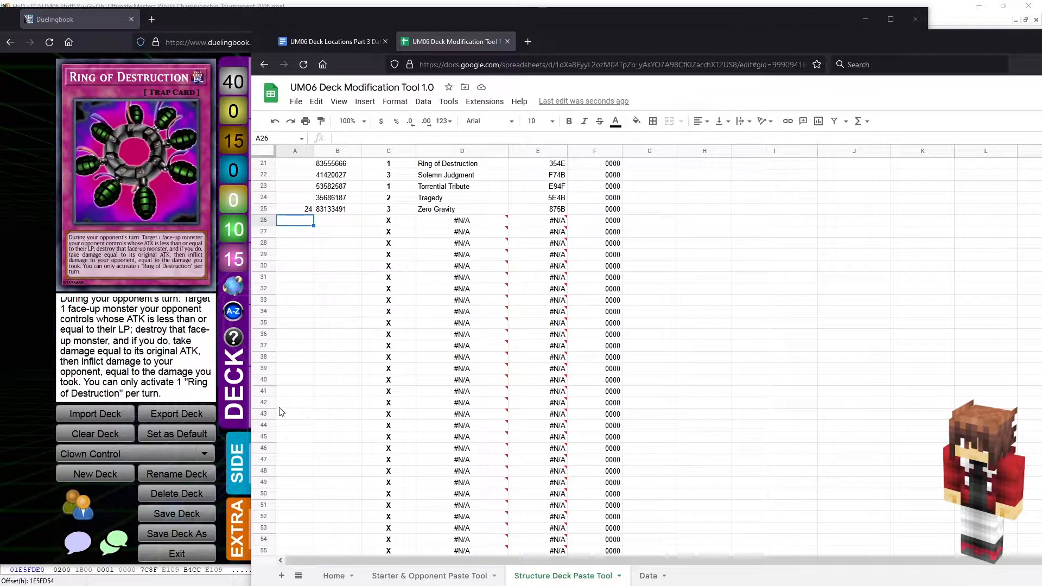
pyautogui.hotkey('ctrl', 'v')
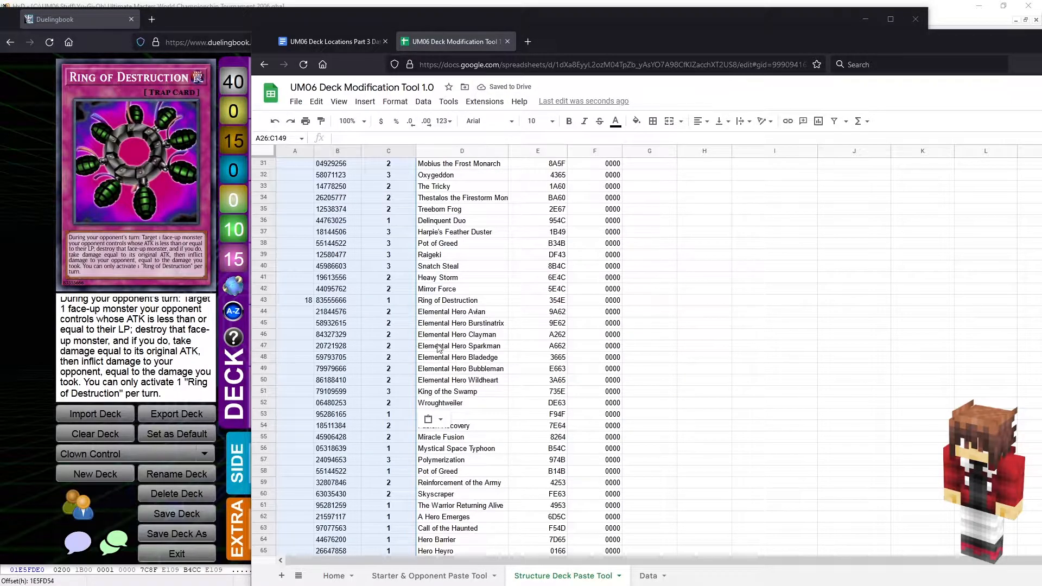
# Examine the pasted decks down to row 149, including the card count beside each deck's last card.
pyautogui.scroll(-10, 395, 369)
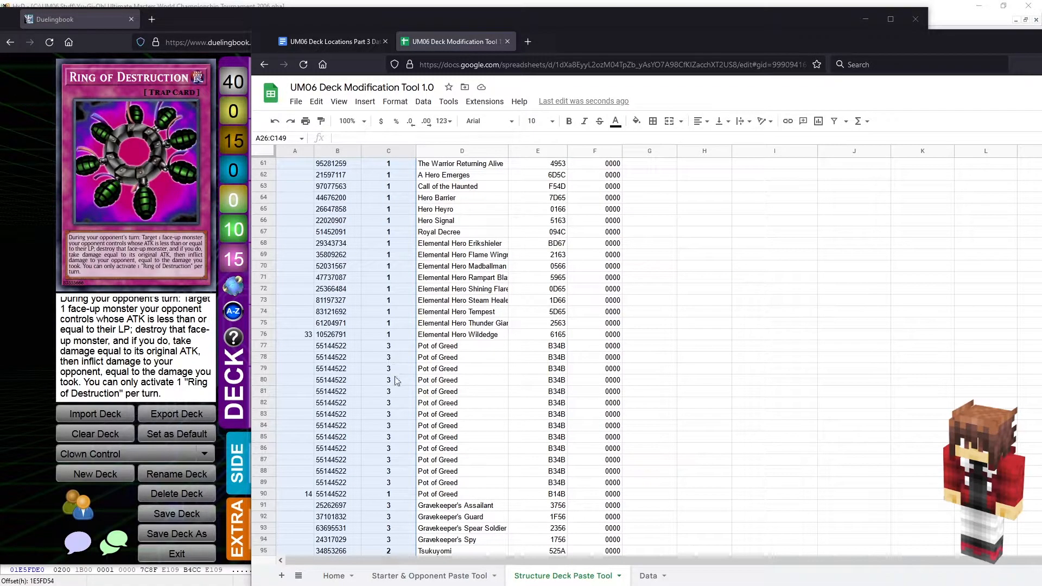
pyautogui.scroll(-10, 325, 486)
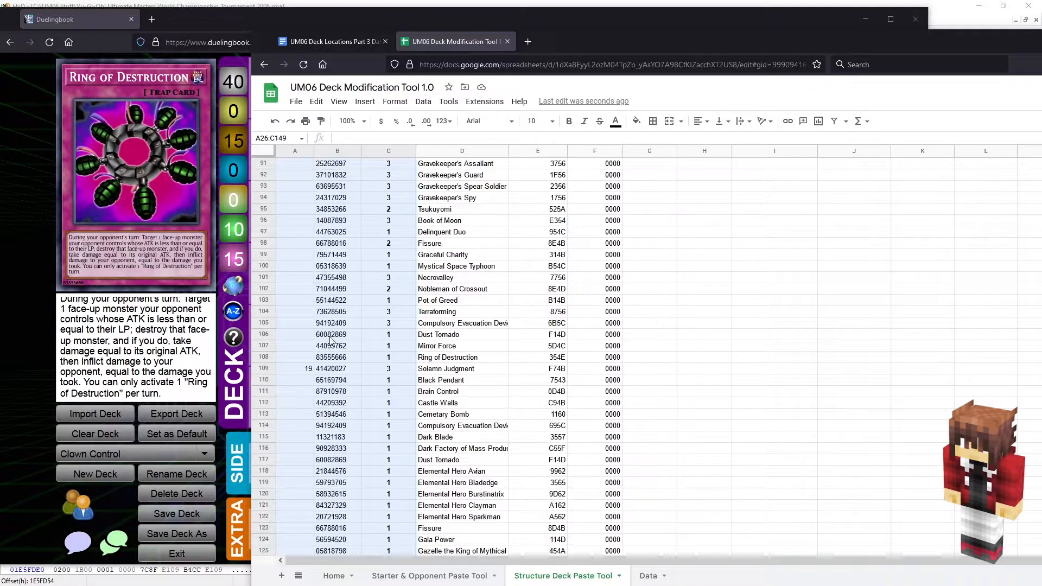
pyautogui.scroll(-3, 361, 367)
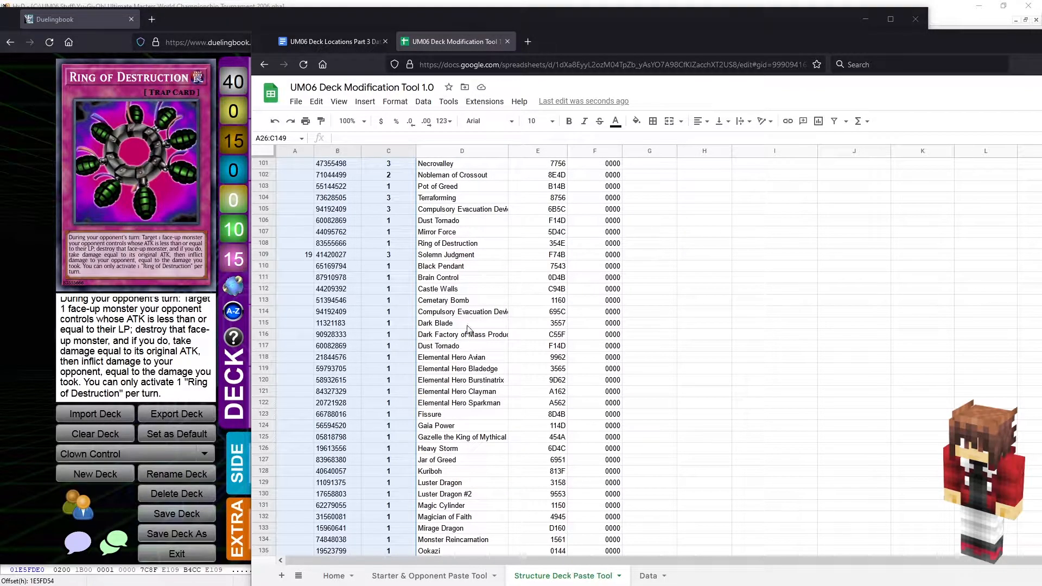
pyautogui.scroll(-10, 359, 380)
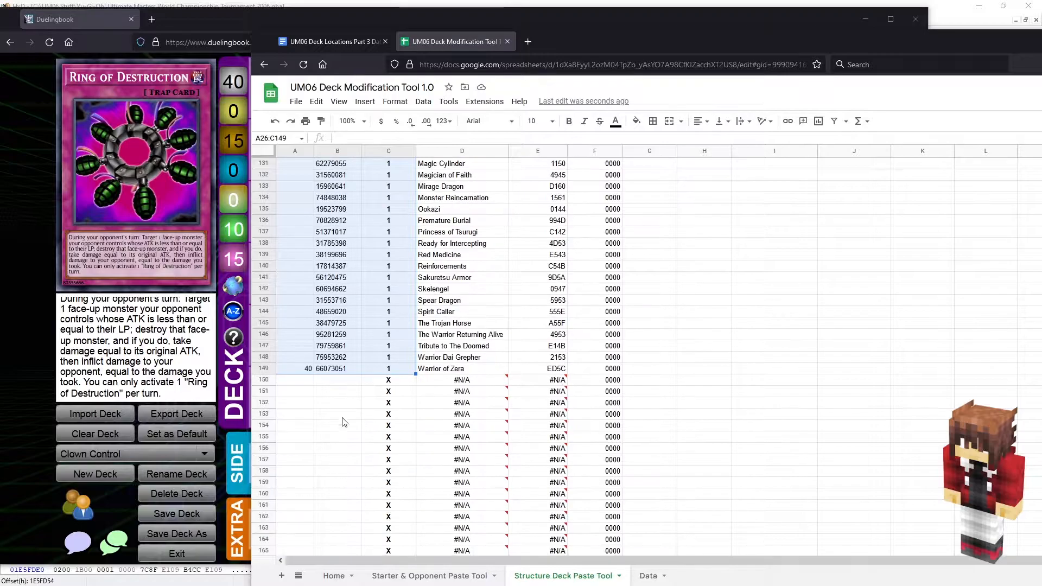
pyautogui.scroll(20, 708, 352)
pyautogui.scroll(10, 705, 358)
pyautogui.scroll(3, 684, 385)
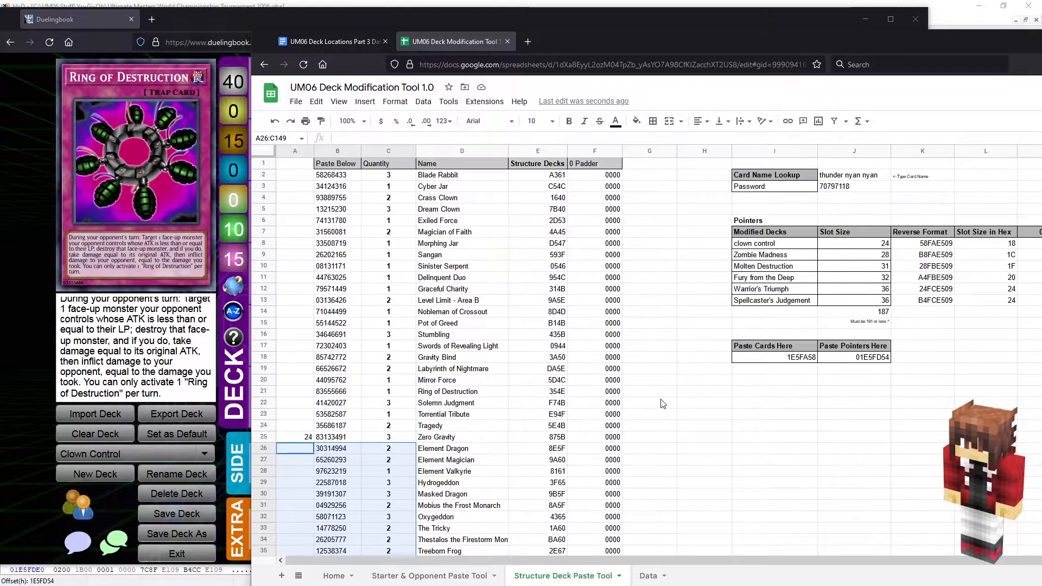
# Check the second deck's card count in column A and set the Zombie Madness slot size to 18.
pyautogui.scroll(-7, 331, 407)
pyautogui.scroll(3, 305, 380)
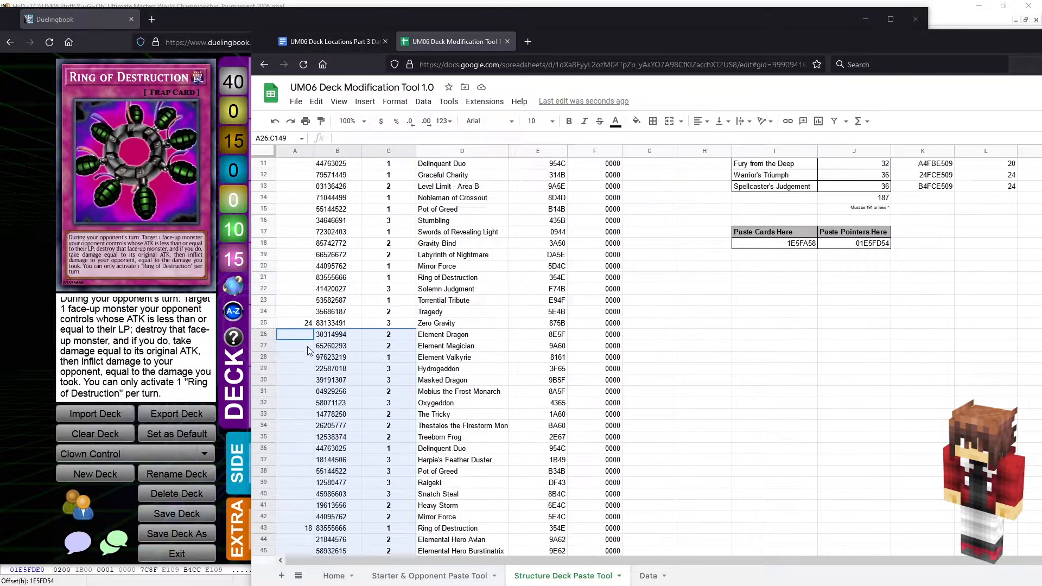
pyautogui.scroll(3, 442, 304)
pyautogui.scroll(-3, 488, 309)
pyautogui.scroll(3, 541, 317)
pyautogui.click(874, 255)
pyautogui.write('18')
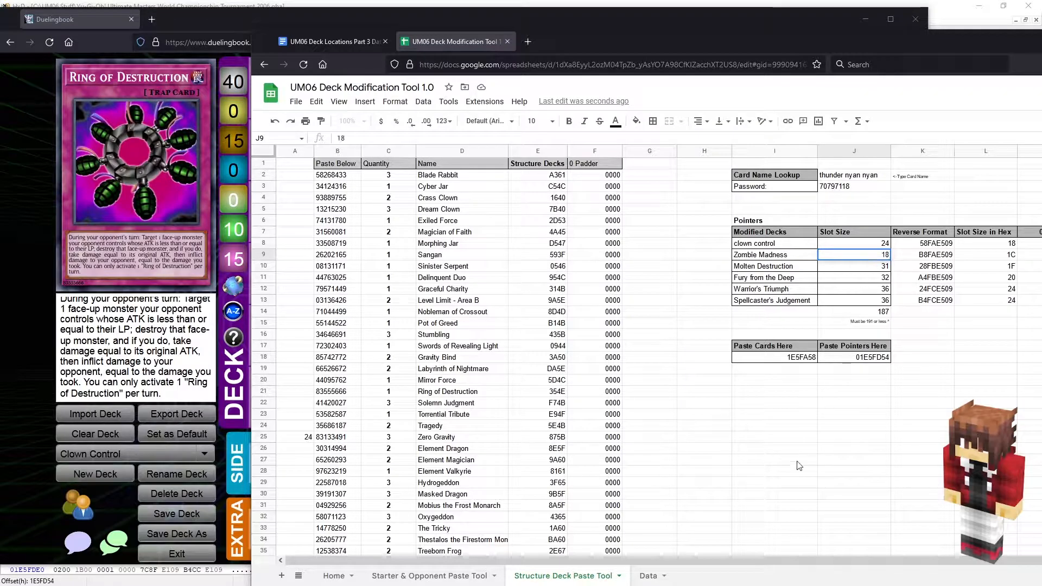
pyautogui.click(795, 461)
# Set the slot sizes of Molten Destruction to 33, Fury from the Deep to 14, Warrior's Triumph to 19 and Spellcaster's Judgement to 40.
pyautogui.scroll(-20, 597, 412)
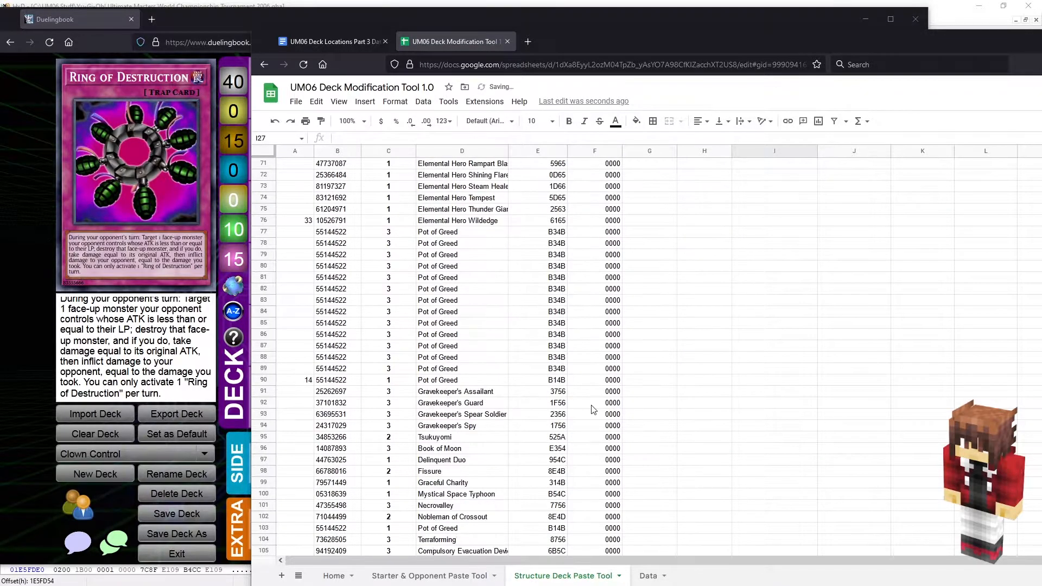
pyautogui.scroll(-7, 597, 407)
pyautogui.scroll(20, 863, 295)
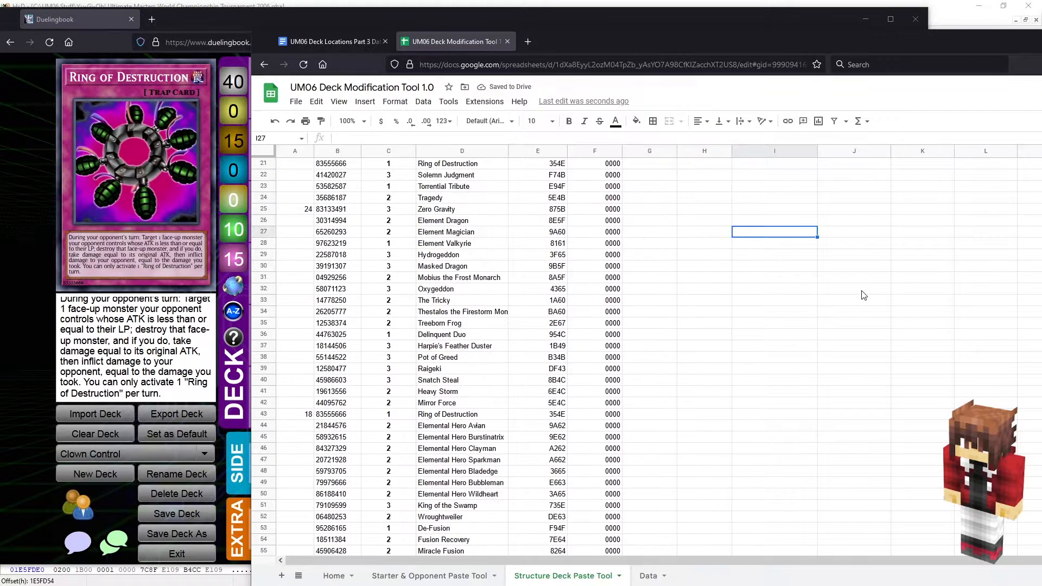
pyautogui.scroll(7, 864, 295)
pyautogui.click(869, 268)
pyautogui.write('33')
pyautogui.press('Return')
pyautogui.write('14')
pyautogui.press('Return')
pyautogui.write('19')
pyautogui.press('Return')
pyautogui.write('40')
pyautogui.press('Return')
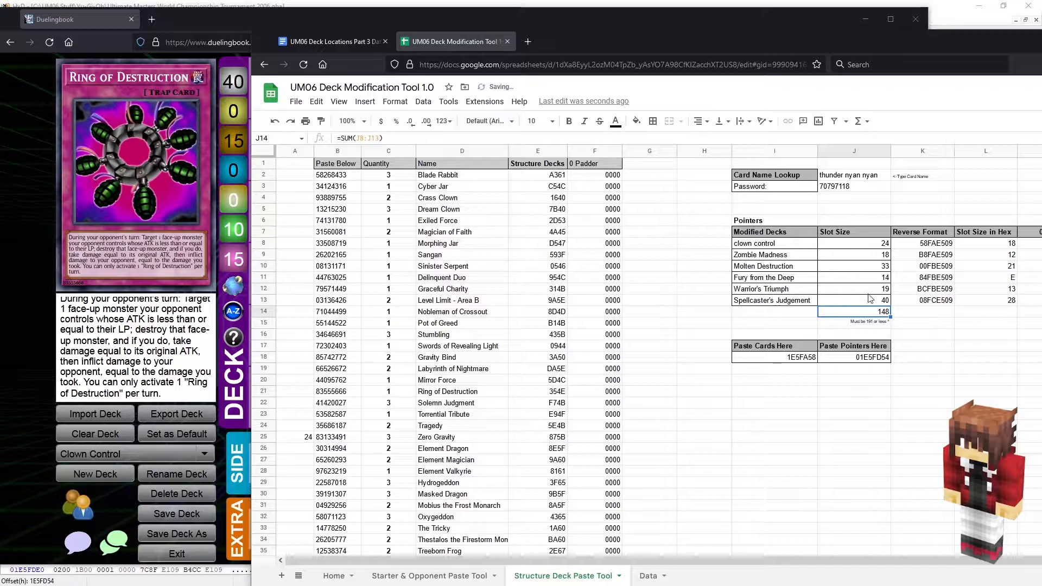
pyautogui.scroll(-20, 694, 475)
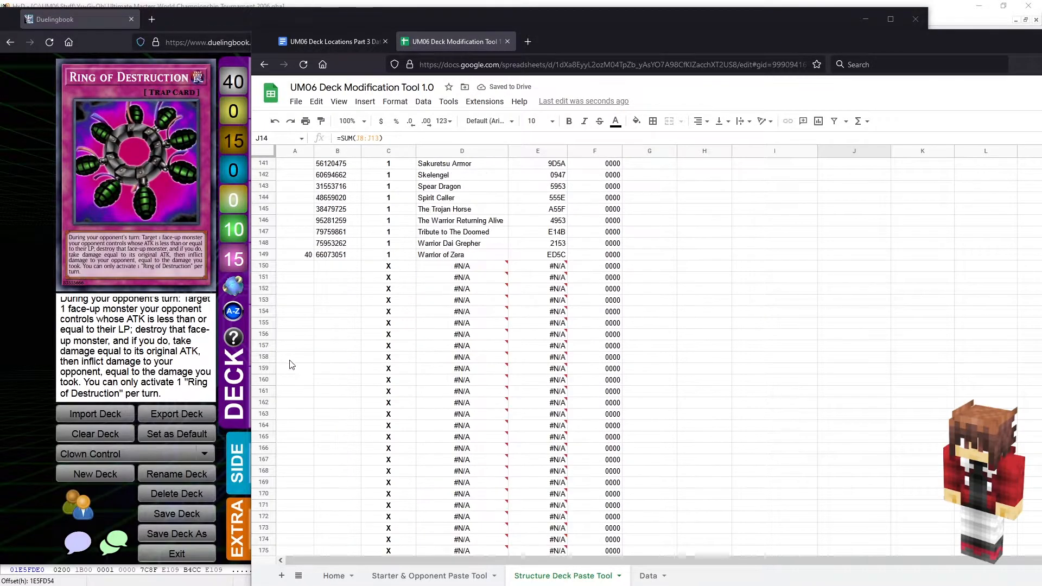
pyautogui.scroll(20, 304, 265)
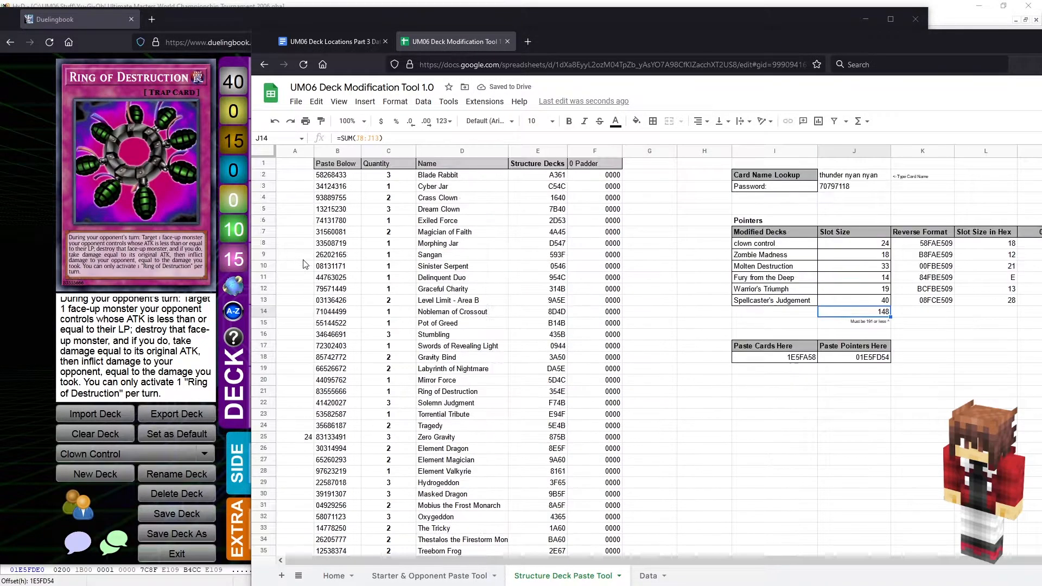
# Copy the card paste offset 1E5FA58 from I18 and go to that offset in the ROM in HxD.
pyautogui.moveTo(786, 45); pyautogui.dragTo(694, 37)
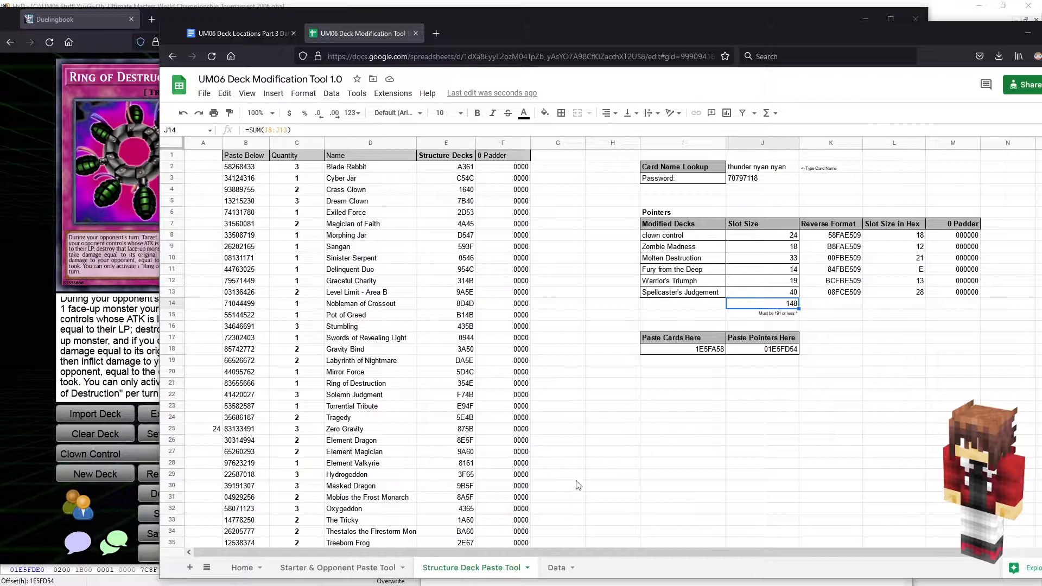
pyautogui.click(702, 350)
pyautogui.click(754, 353)
pyautogui.click(694, 352)
pyautogui.moveTo(446, 169); pyautogui.dragTo(522, 440)
pyautogui.click(689, 353)
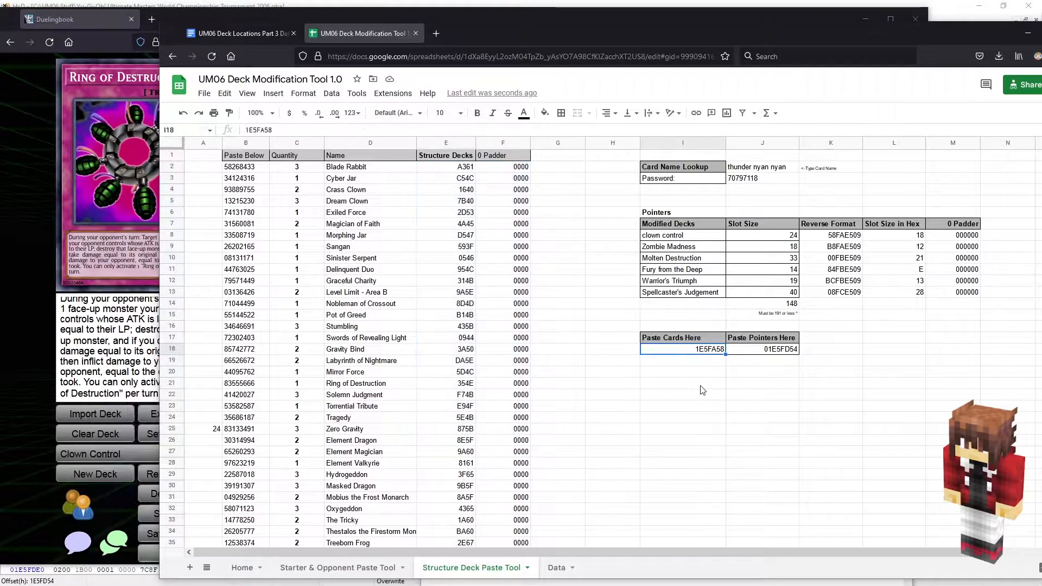
pyautogui.hotkey('ctrl', 'c')
pyautogui.hotkey('alt', 'Tab')
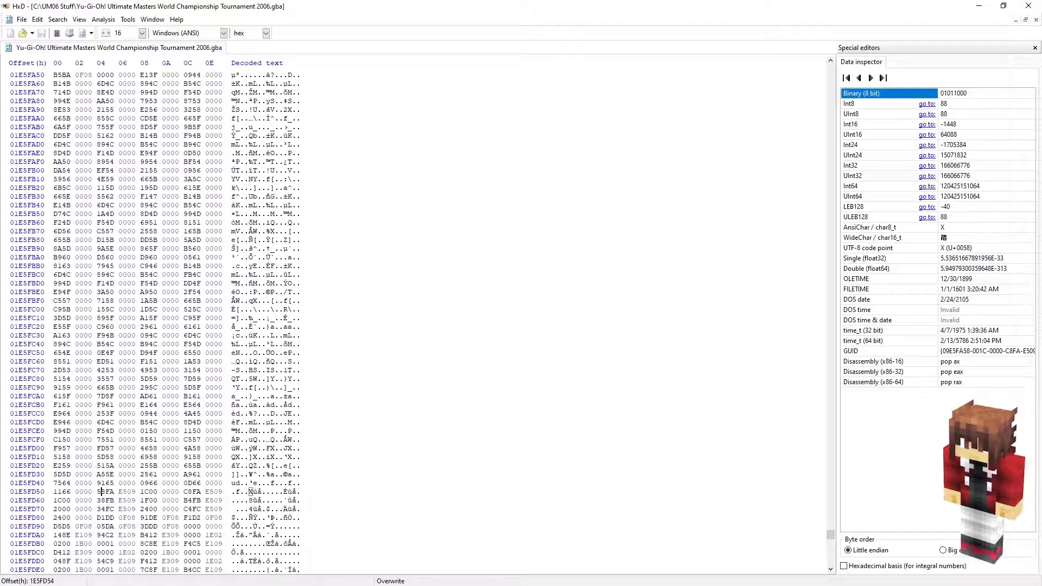
pyautogui.click(57, 20)
pyautogui.click(61, 79)
pyautogui.hotkey('ctrl', 'v')
pyautogui.press('Return')
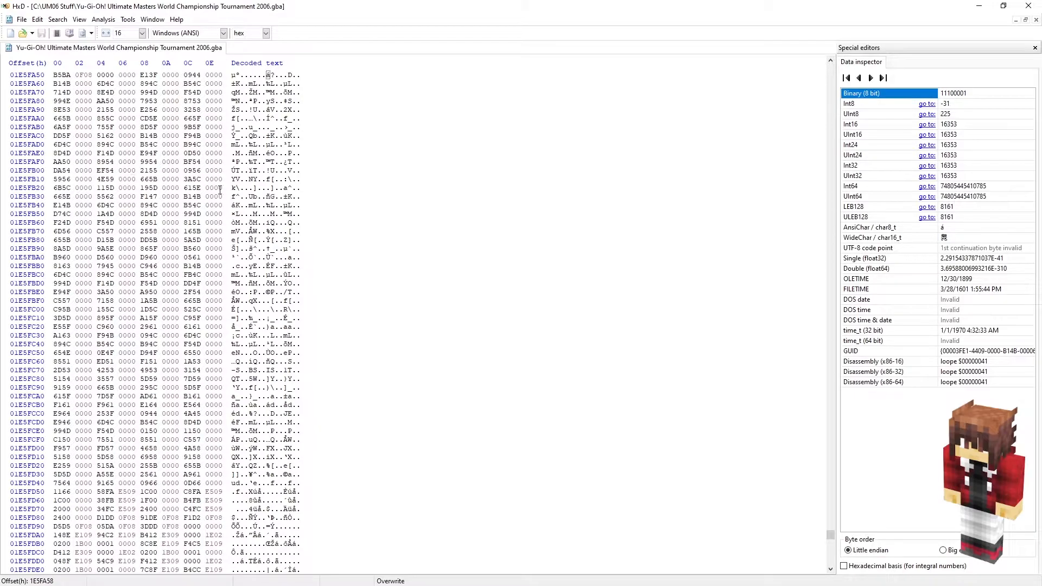
# Try to paste the range E1:F149 from the spreadsheet into the ROM at offset 1E5FA58 in HxD.
pyautogui.hotkey('alt', 'Tab')
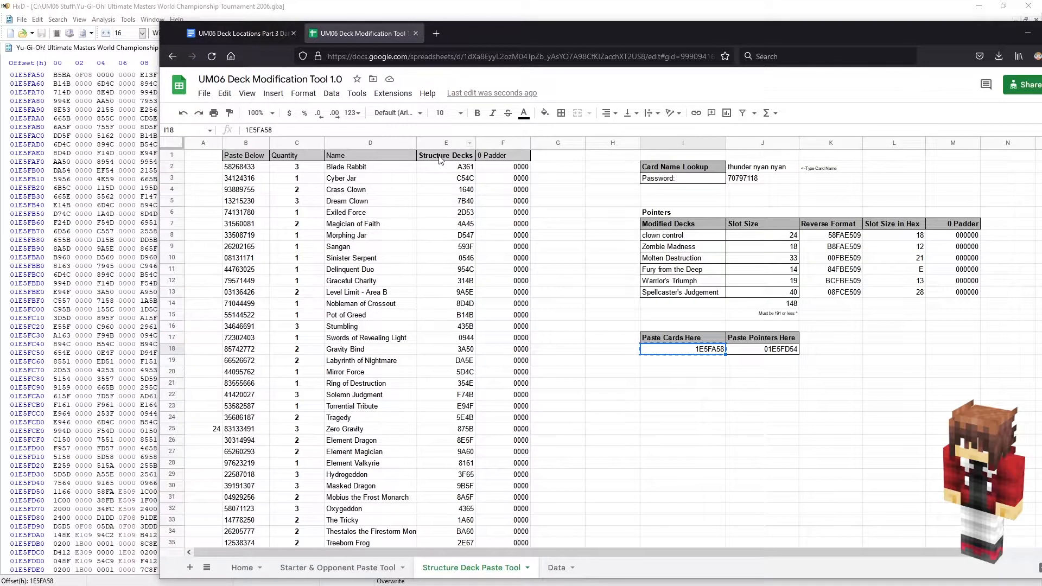
pyautogui.moveTo(441, 158); pyautogui.dragTo(505, 374)
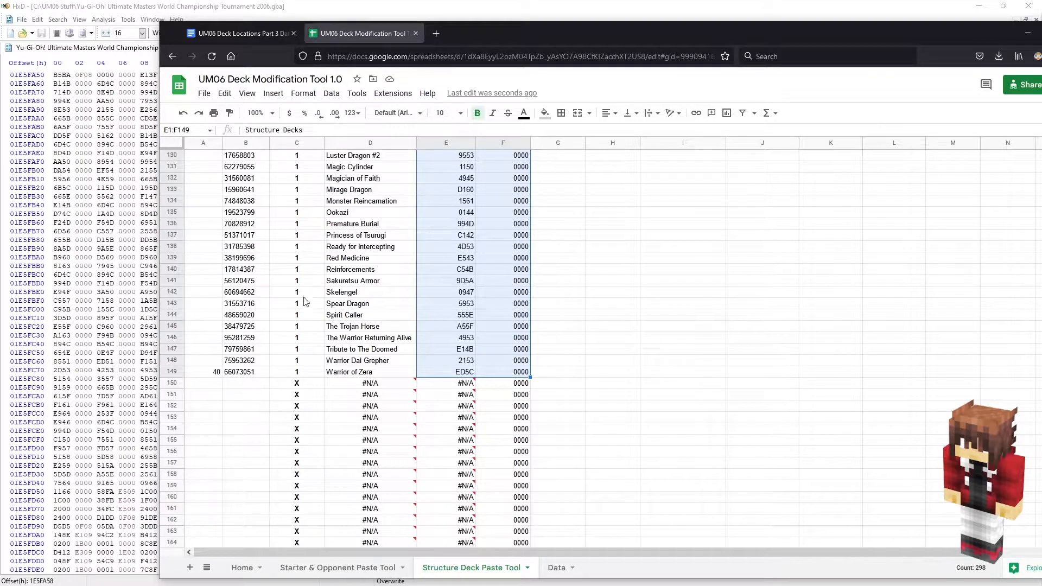
pyautogui.click(132, 65)
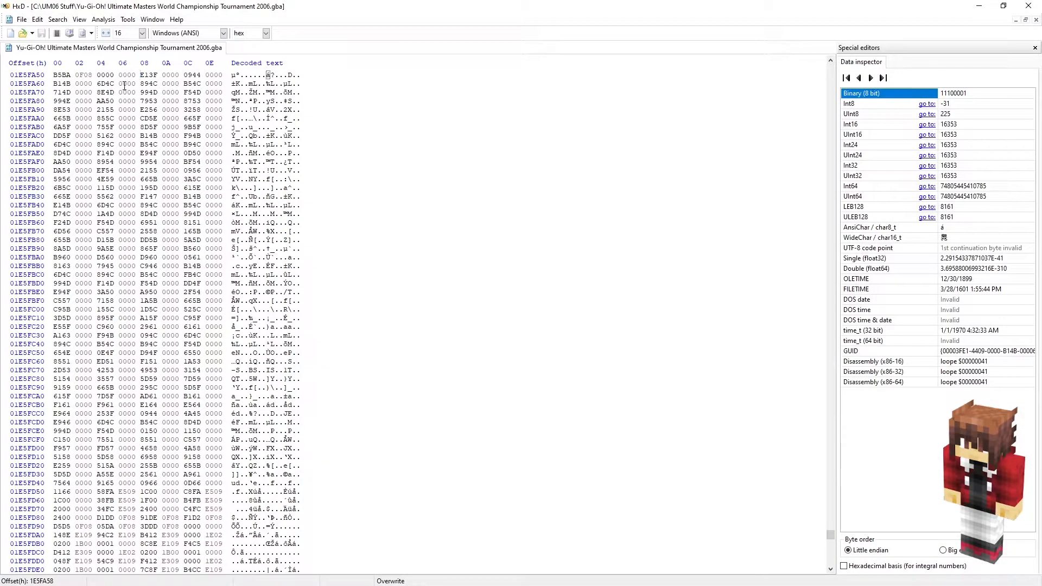
pyautogui.rightClick(142, 74)
pyautogui.click(162, 128)
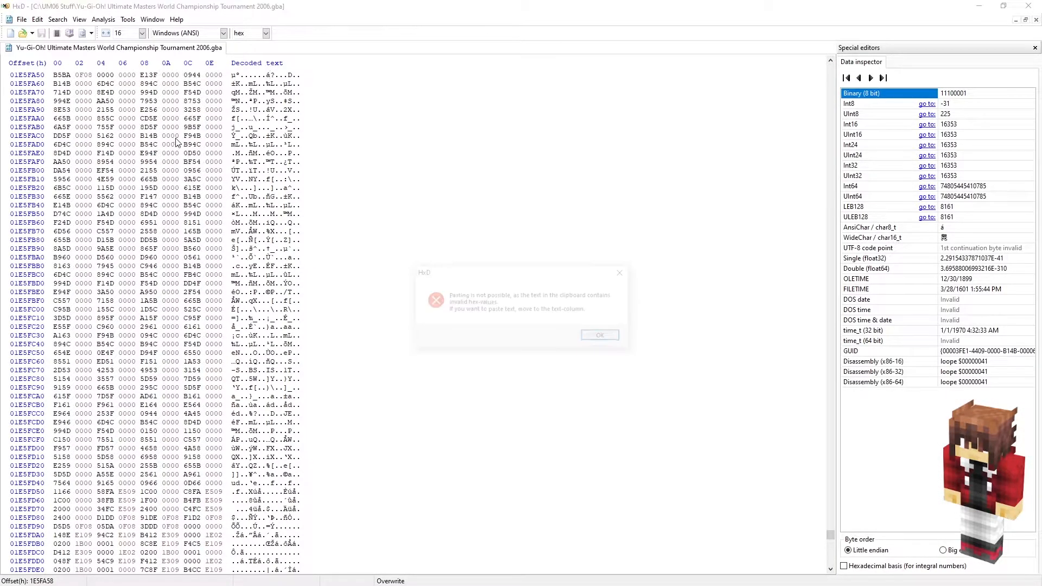
pyautogui.click(602, 336)
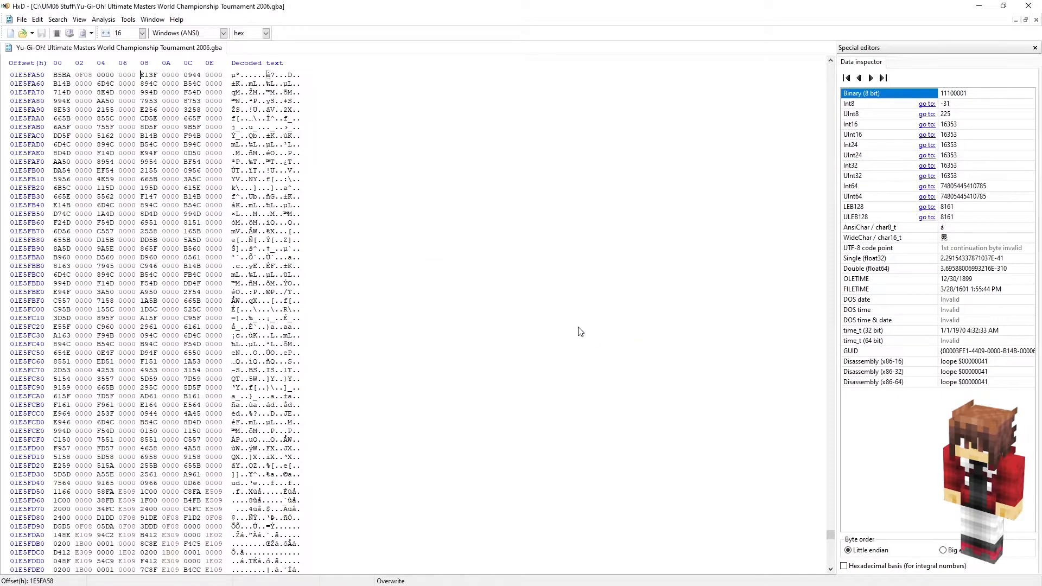
# Copy the card data in E2:F149 from the spreadsheet without the header and overwrite the ROM bytes with it from offset 1E5FA58 in HxD.
pyautogui.hotkey('alt', 'Tab')
pyautogui.scroll(10, 531, 274)
pyautogui.moveTo(436, 169); pyautogui.dragTo(436, 179)
pyautogui.moveTo(510, 193); pyautogui.dragTo(504, 365)
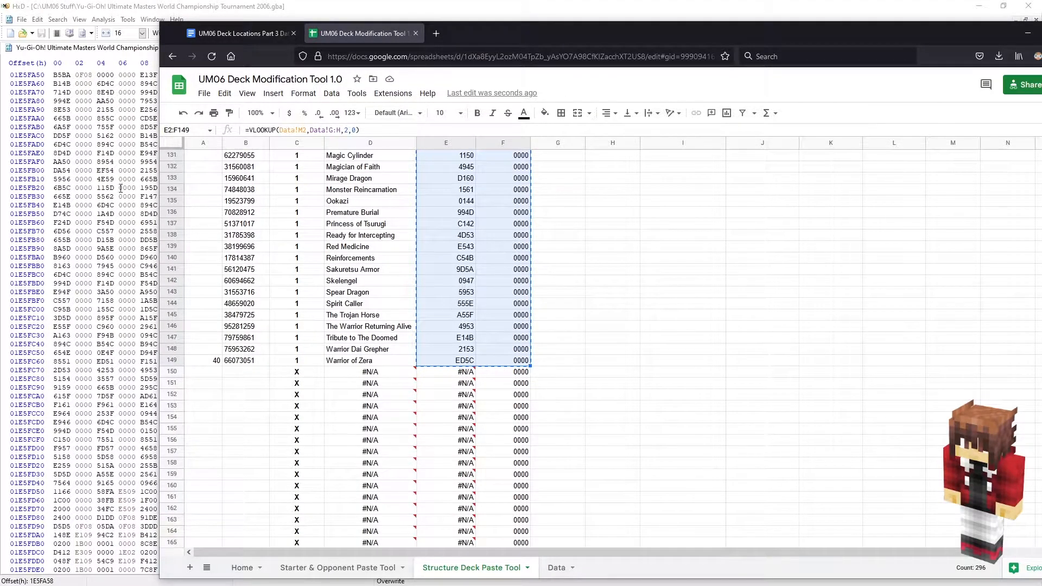
pyautogui.click(124, 52)
pyautogui.hotkey('ctrl', 'b')
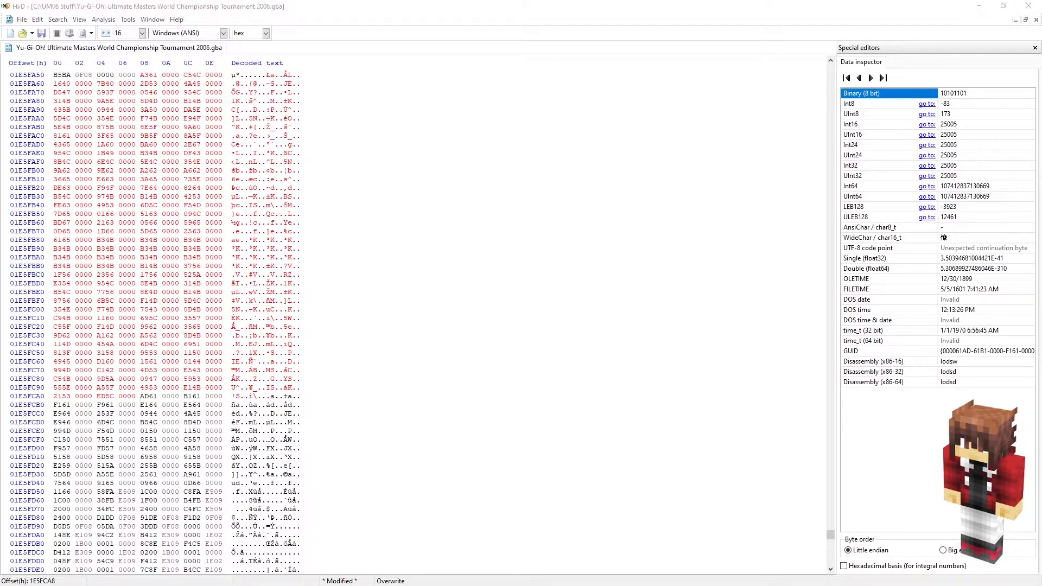
# In the spreadsheet, copy the pointer data in K8:M13 and paste it as values only starting at K20.
pyautogui.scroll(20, 881, 232)
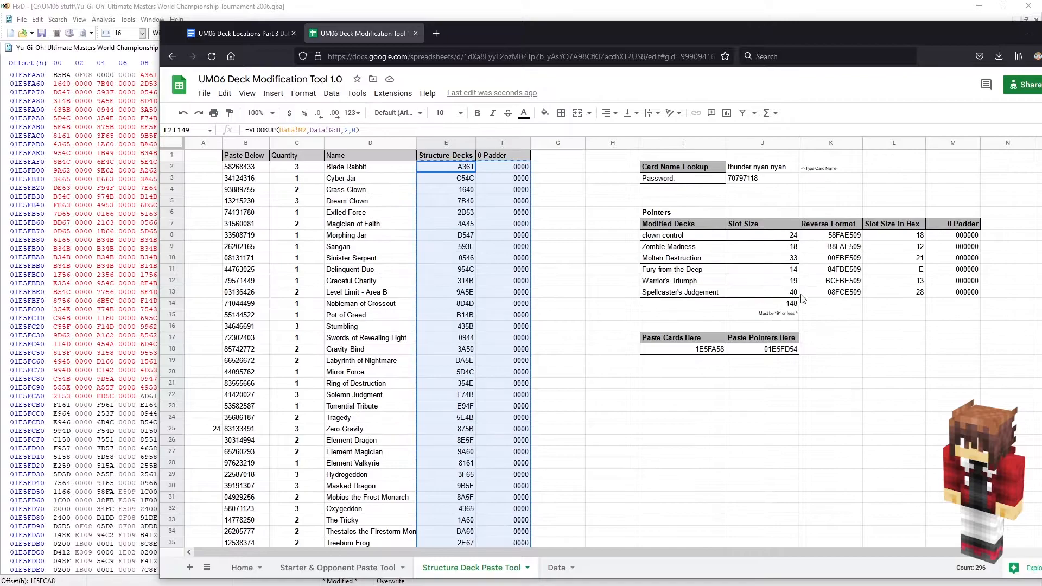
pyautogui.moveTo(834, 237); pyautogui.dragTo(969, 294)
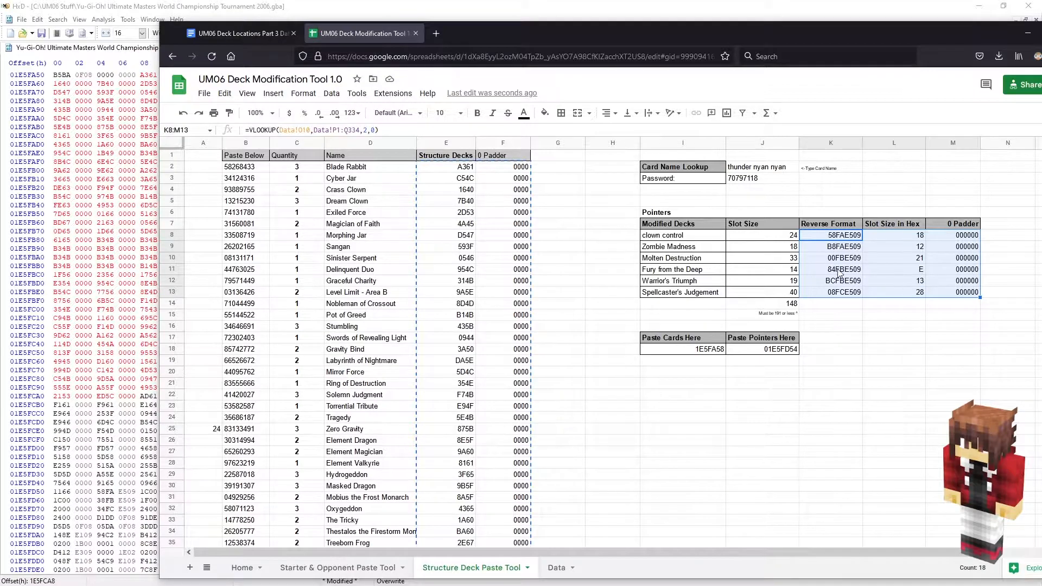
pyautogui.rightClick(912, 263)
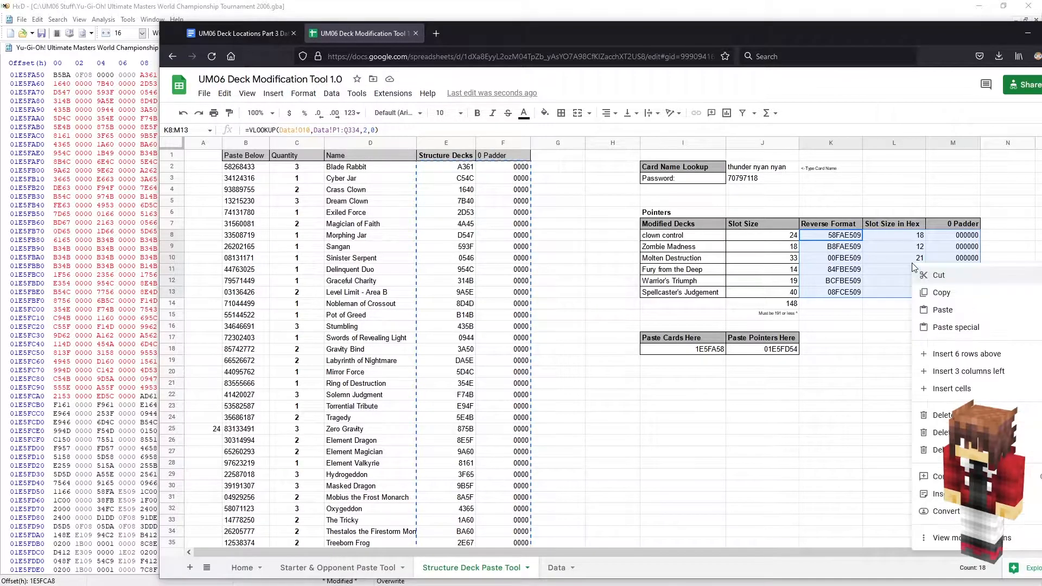
pyautogui.click(942, 293)
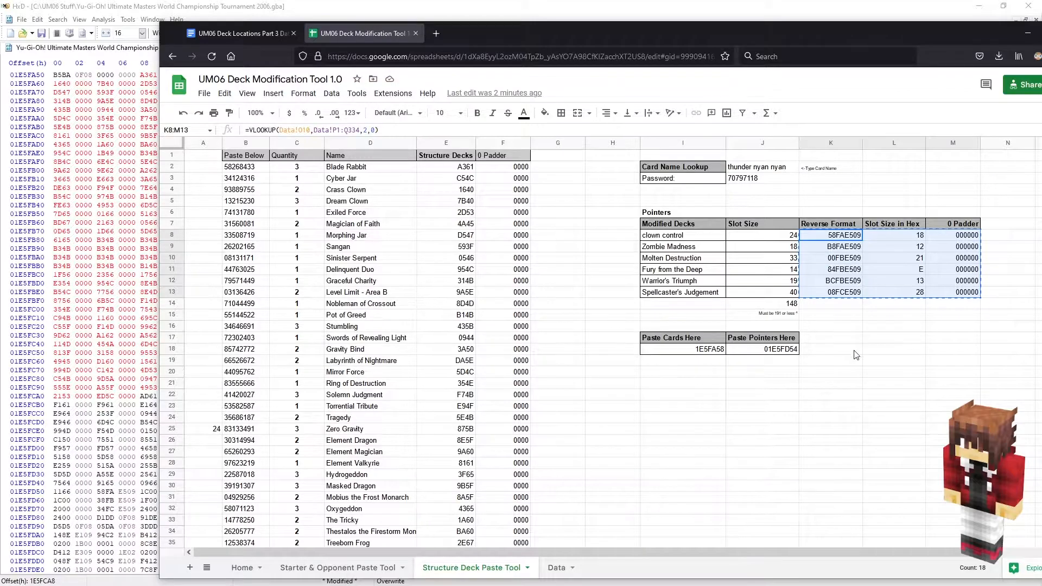
pyautogui.click(840, 375)
pyautogui.rightClick(834, 377)
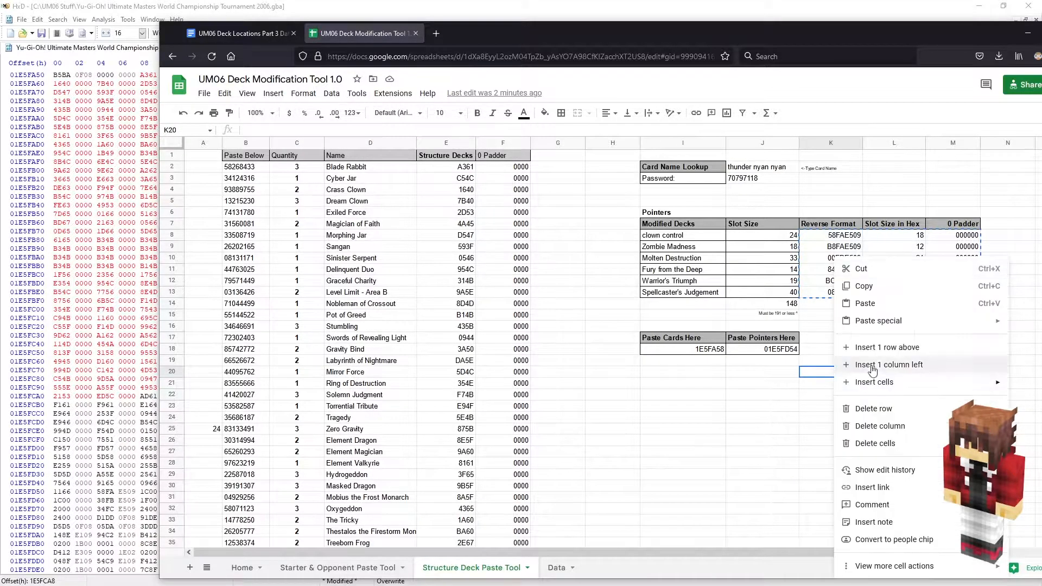
pyautogui.moveTo(878, 321)
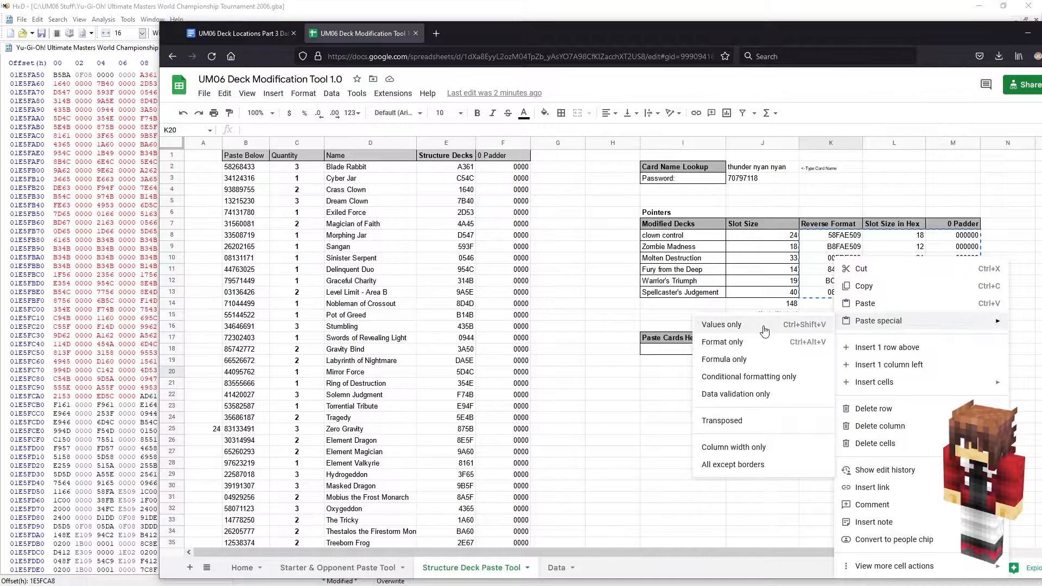
pyautogui.click(760, 325)
# Pad the single-digit hex slot size in L23 with a leading zero so it reads 0E.
pyautogui.click(879, 408)
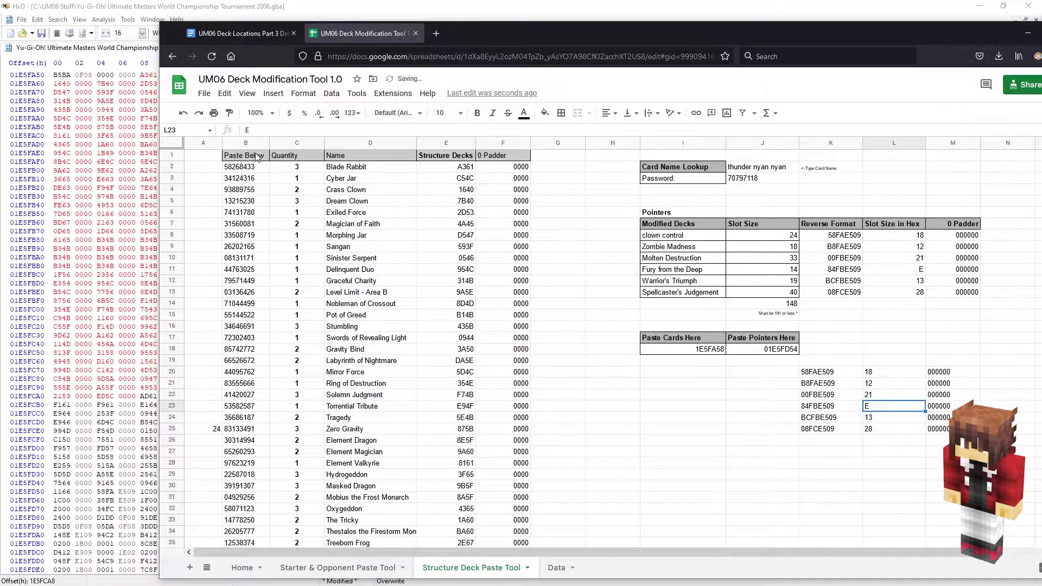
pyautogui.click(248, 128)
pyautogui.write('0')
pyautogui.press('Return')
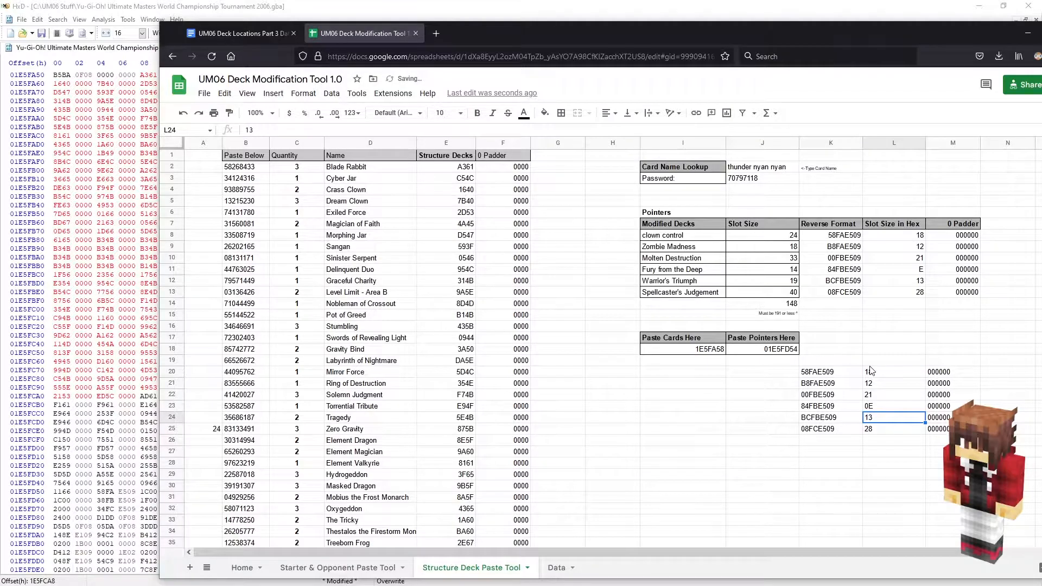
# Copy the pointer values in K20:M25 and overwrite the ROM bytes with them from offset 1E5FD54 in HxD.
pyautogui.click(821, 373)
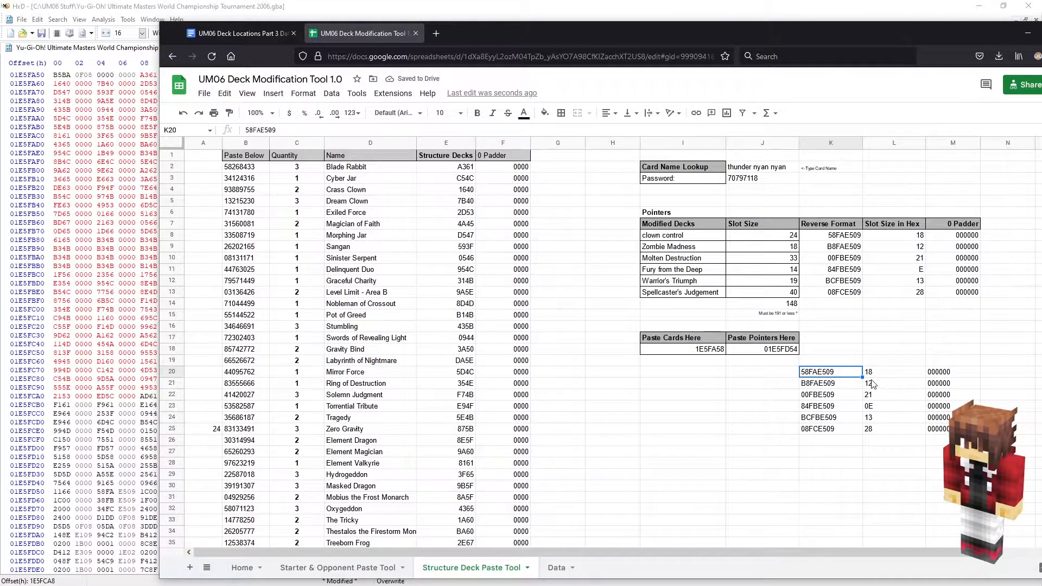
pyautogui.click(877, 374)
pyautogui.moveTo(830, 373); pyautogui.dragTo(937, 433)
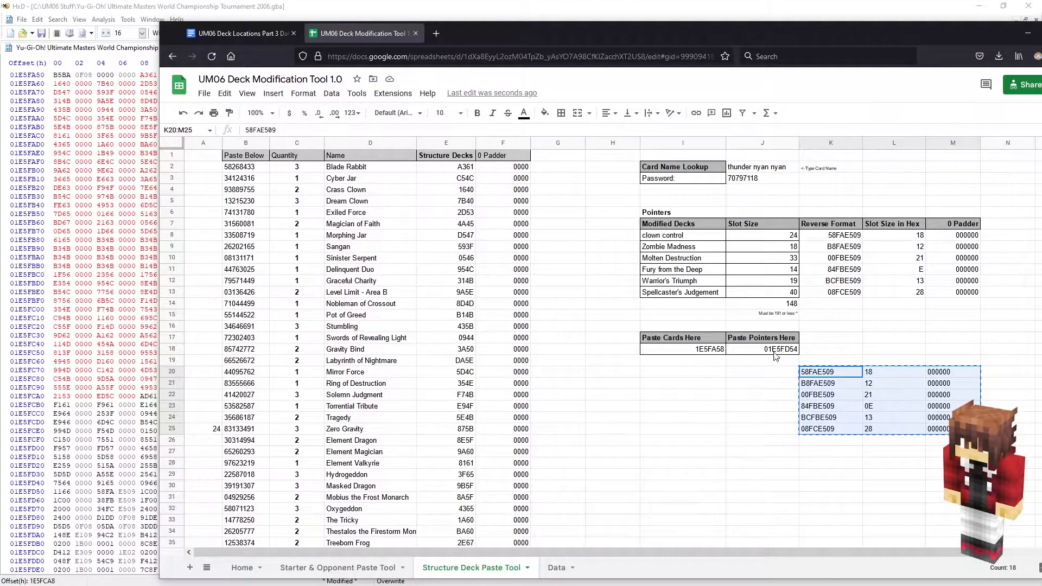
pyautogui.click(95, 8)
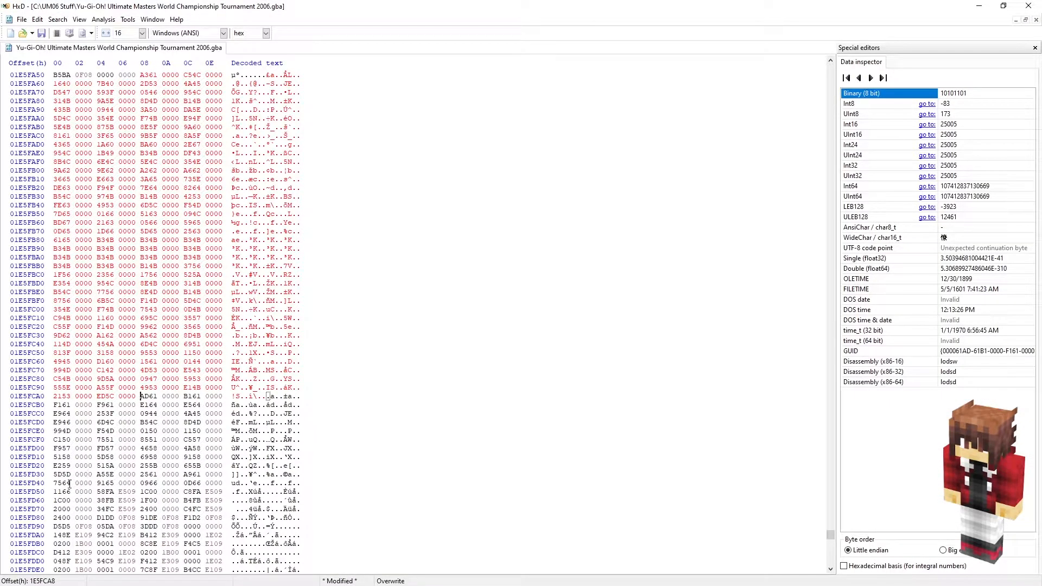
pyautogui.click(100, 494)
pyautogui.scroll(-3, 102, 496)
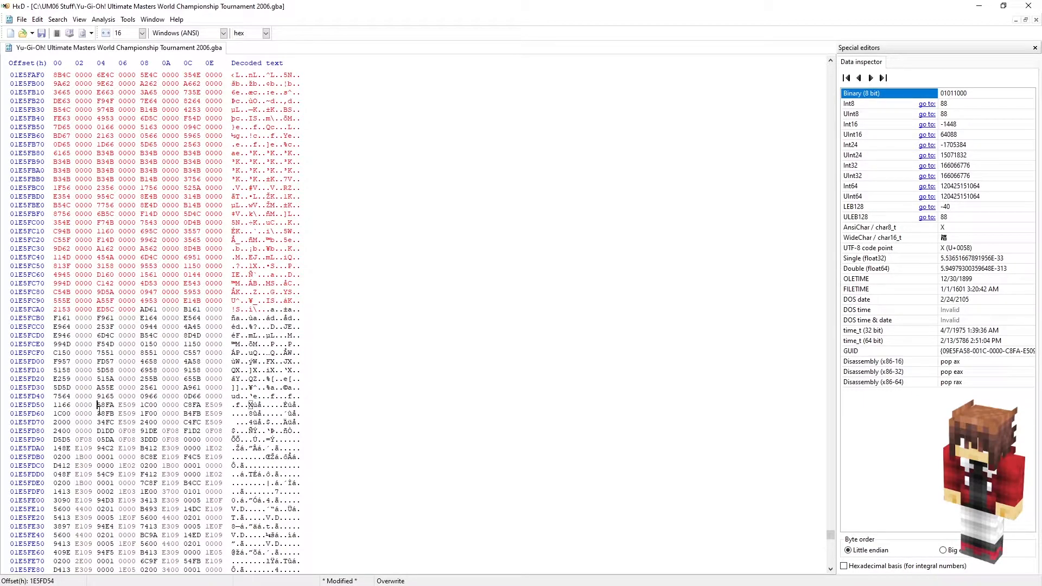
pyautogui.hotkey('ctrl', 'b')
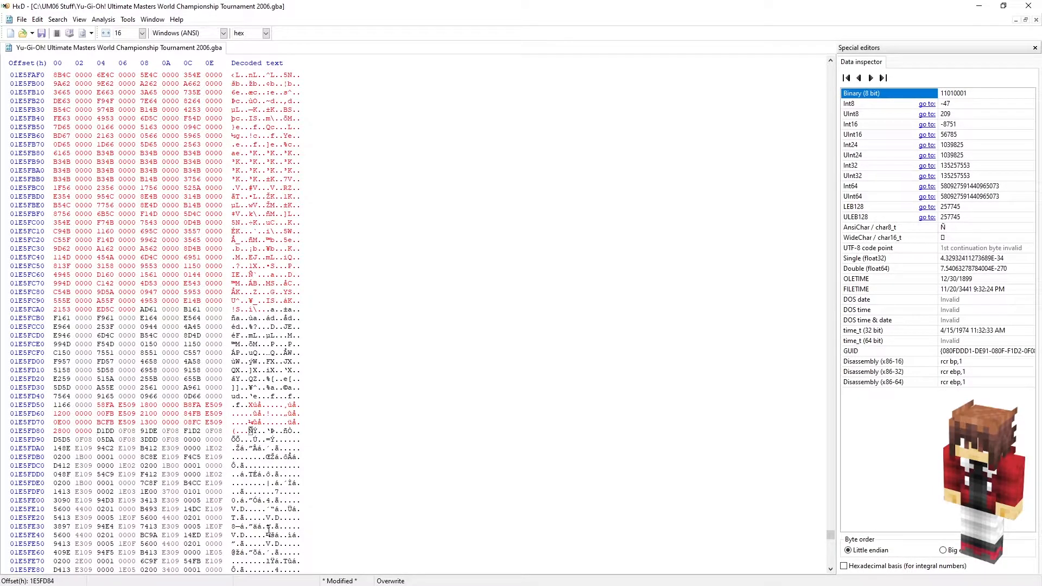
# Review the overwritten card and pointer bytes and save the ROM file.
pyautogui.scroll(-3, 88, 370)
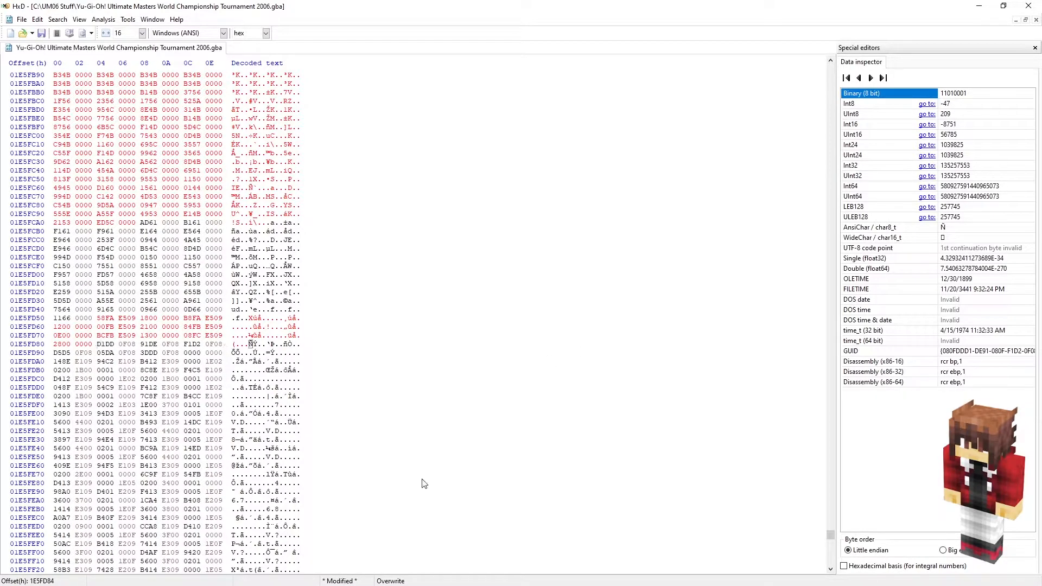
pyautogui.scroll(6, 419, 354)
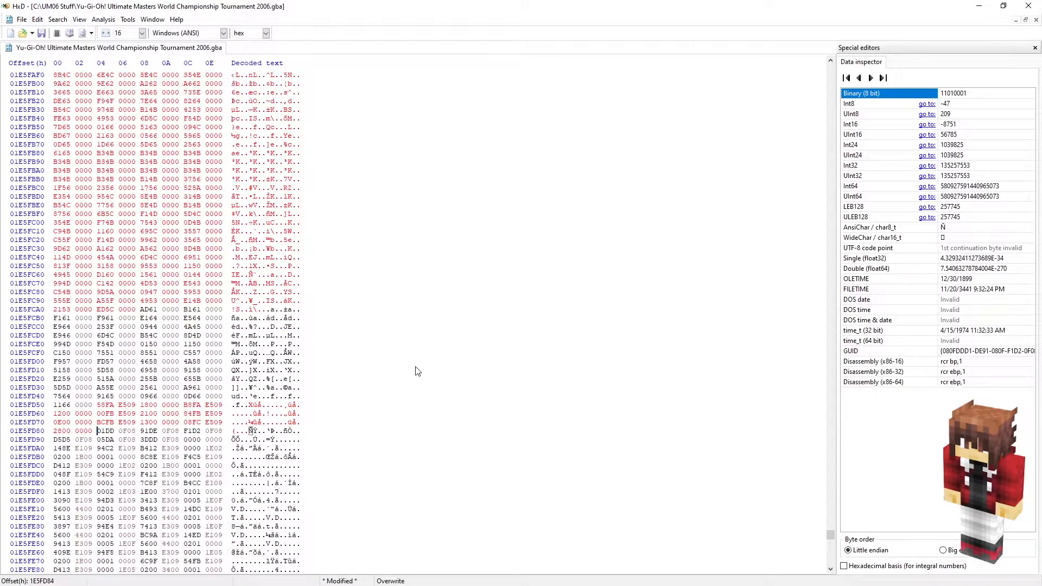
pyautogui.hotkey('ctrl', 's')
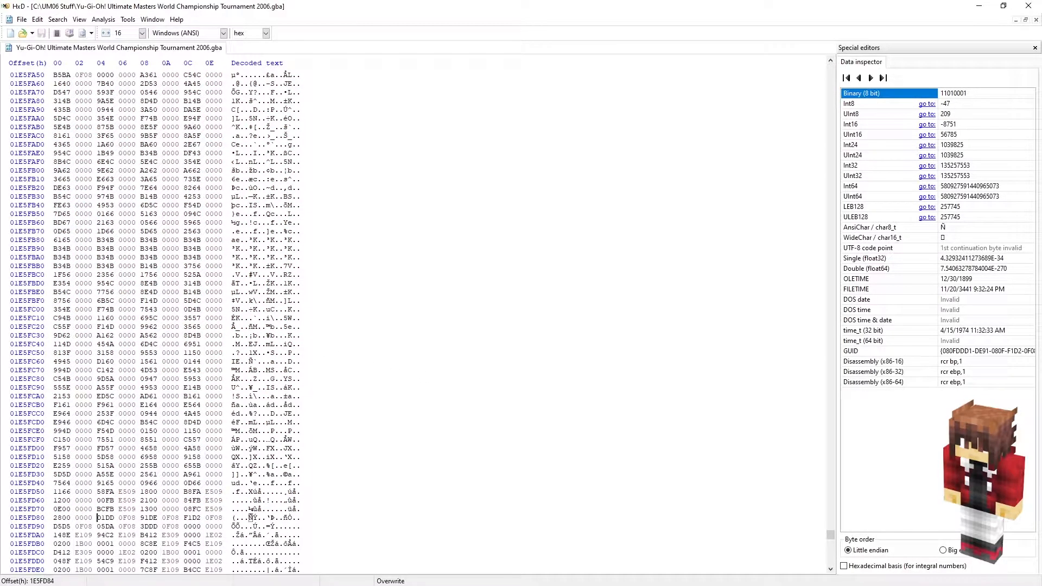
# Switch to the mGBA emulator, reset the game and advance through its opening menus to the Select First Deck screen.
pyautogui.hotkey('alt', 'Tab')
pyautogui.hotkey('ctrl', 'r')
pyautogui.press('Tab')
pyautogui.press('x')
pyautogui.press('Right')
pyautogui.press('x')
pyautogui.press('Right')
pyautogui.press('x')
pyautogui.press('Return')
pyautogui.press('x')
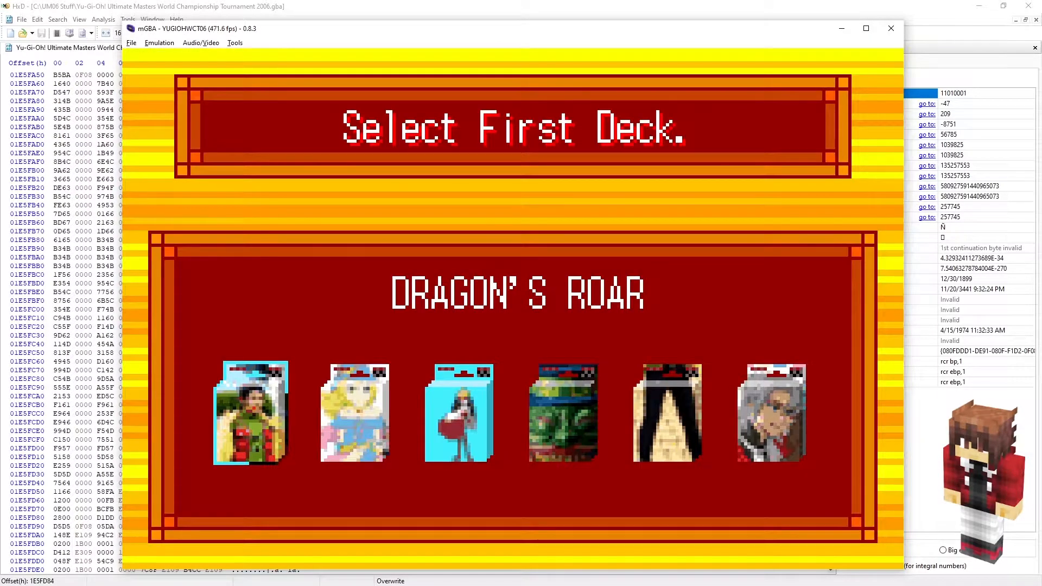
# Start the game with the Fury from the Deep deck and inspect its cards in the deck editor.
pyautogui.press('Right')
pyautogui.press('Right')
pyautogui.press('Right')
pyautogui.press('x')
pyautogui.press('x')
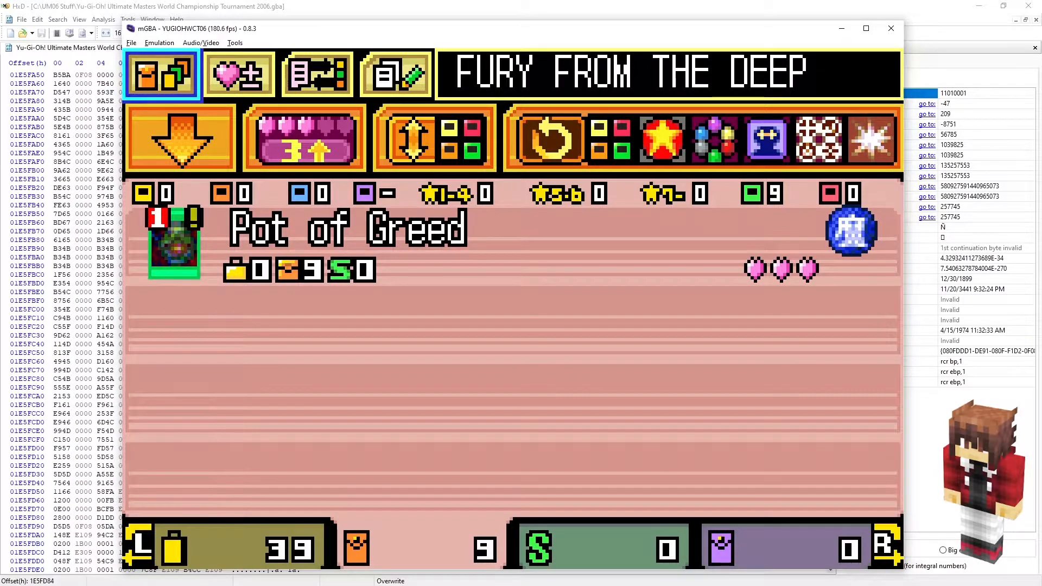
pyautogui.press('Down')
pyautogui.press('x')
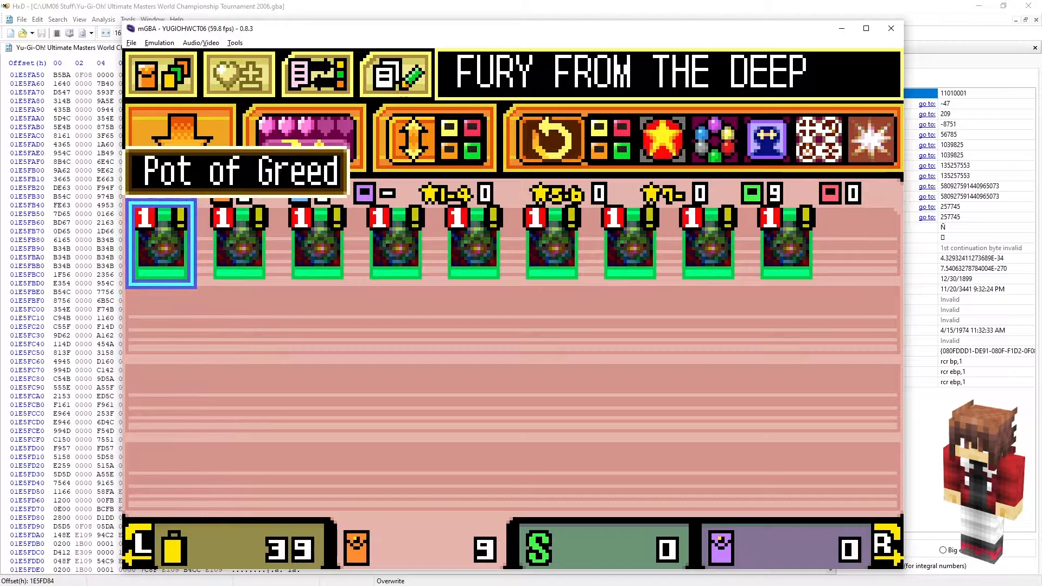
pyautogui.press('a')
pyautogui.press('s')
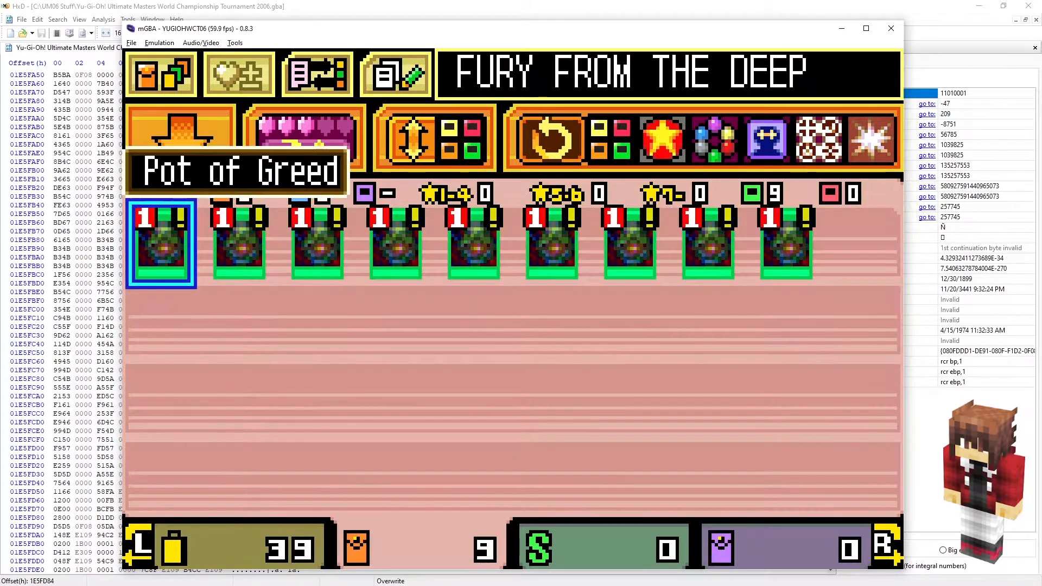
pyautogui.press('z')
pyautogui.press('z')
pyautogui.press('z')
# Reset the game and advance through its opening screens to highlight Spellcaster's Judgment as the first deck.
pyautogui.hotkey('ctrl', 'r')
pyautogui.press('Tab')
pyautogui.press('Right')
pyautogui.press('x')
pyautogui.press('x')
pyautogui.press('Return')
pyautogui.press('x')
pyautogui.press('Right')
pyautogui.press('Right')
pyautogui.press('Right')
pyautogui.press('Right')
# Choose Spellcaster's Judgment as the first deck and examine its trunk and deck contents in the deck editor.
pyautogui.press('x')
pyautogui.press('x')
pyautogui.press('BackSpace')
pyautogui.press('a')
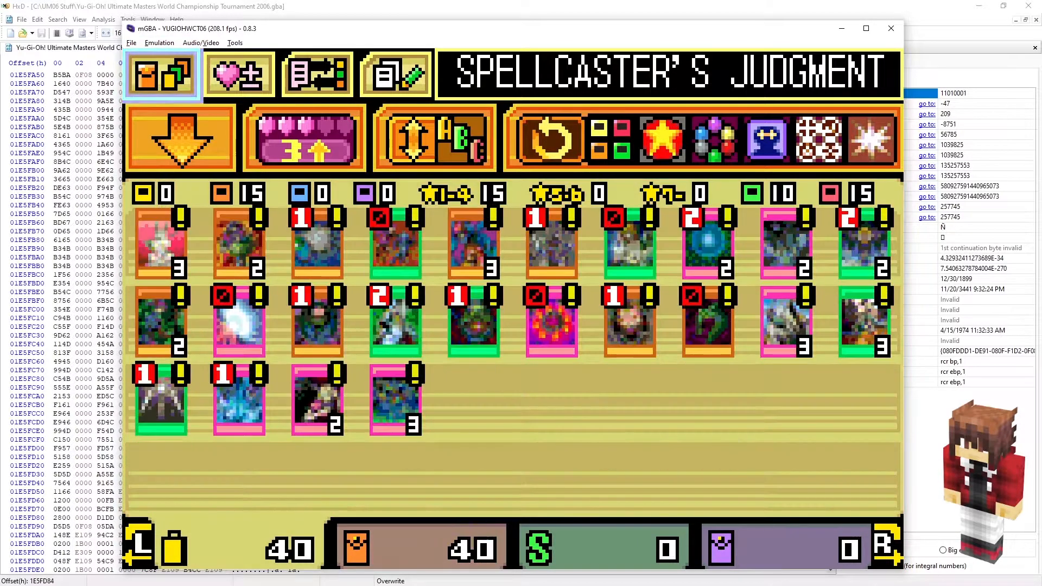
pyautogui.press('s')
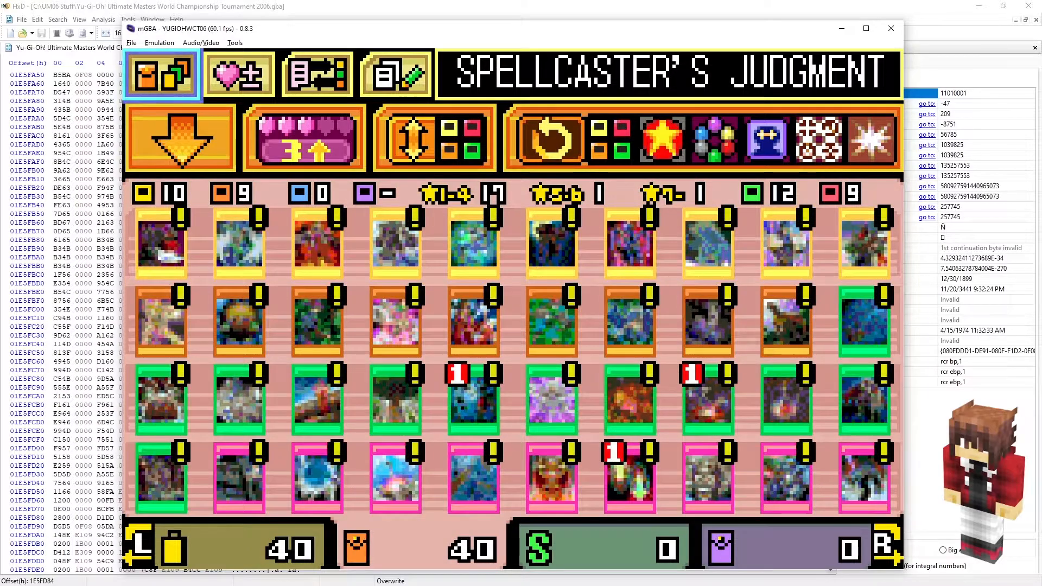
pyautogui.press('s')
pyautogui.press('a')
# Reset the game, choose Warrior's Triumph as the first deck and check its cards in the deck editor.
pyautogui.hotkey('ctrl', 'r')
pyautogui.press('Tab')
pyautogui.press('Right')
pyautogui.press('x')
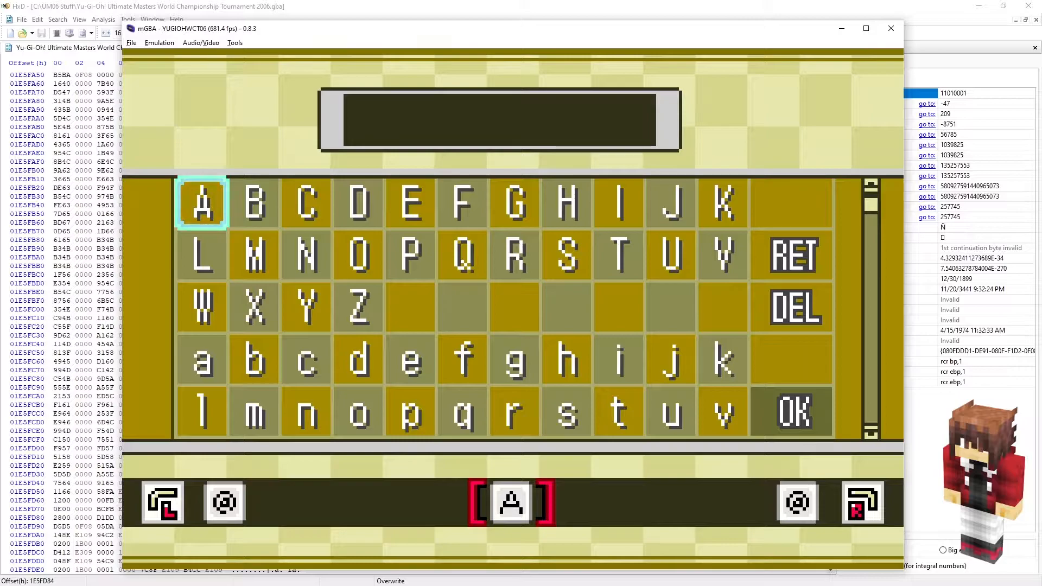
pyautogui.press('Return')
pyautogui.press('x')
pyautogui.press('x')
pyautogui.press('Right')
pyautogui.press('Right')
pyautogui.press('Right')
pyautogui.press('Right')
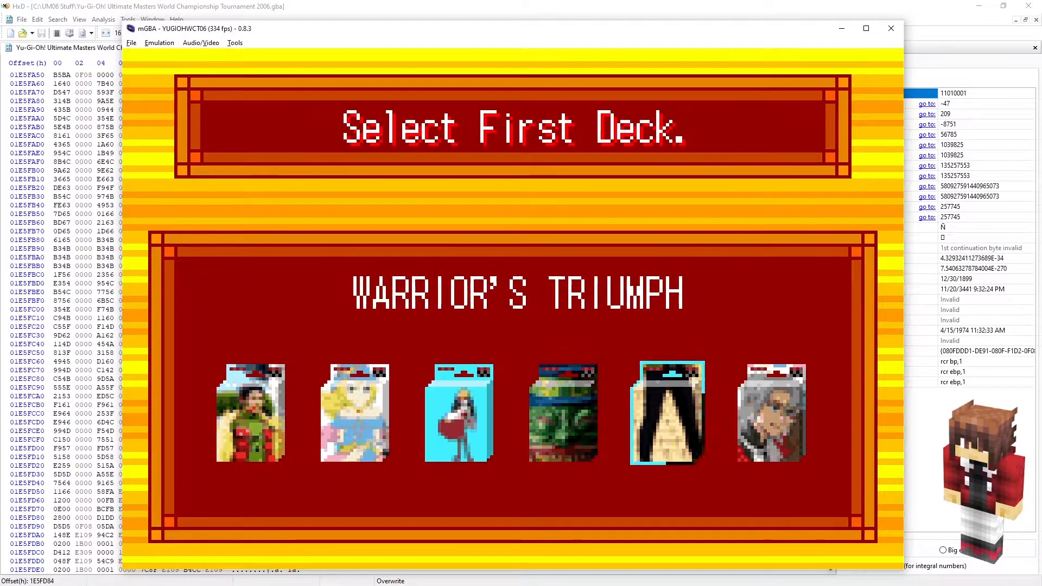
pyautogui.press('x')
pyautogui.press('x')
pyautogui.press('BackSpace')
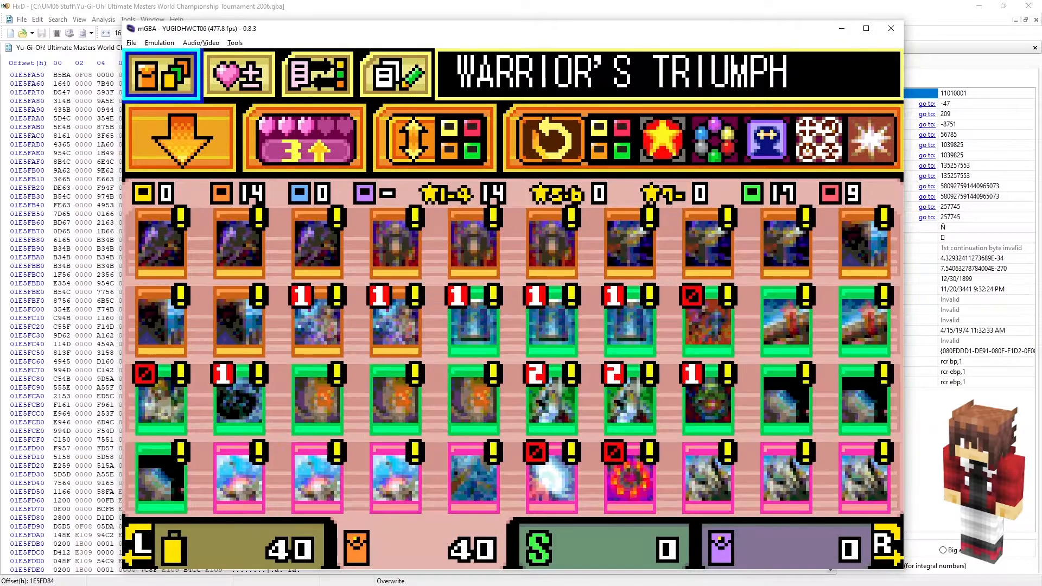
# Reset the game, choose Blazing Destruction as the first deck and check its cards in the deck editor.
pyautogui.hotkey('ctrl', 'r')
pyautogui.press('Right')
pyautogui.press('x')
pyautogui.press('Return')
pyautogui.press('x')
pyautogui.press('Return')
pyautogui.press('Right')
pyautogui.press('Right')
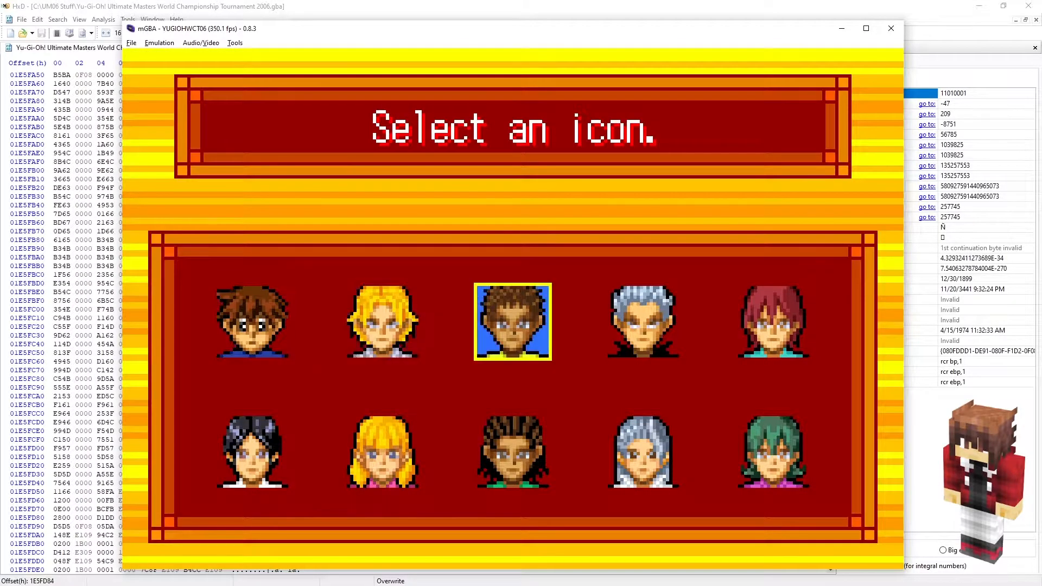
pyautogui.press('x')
pyautogui.press('Right')
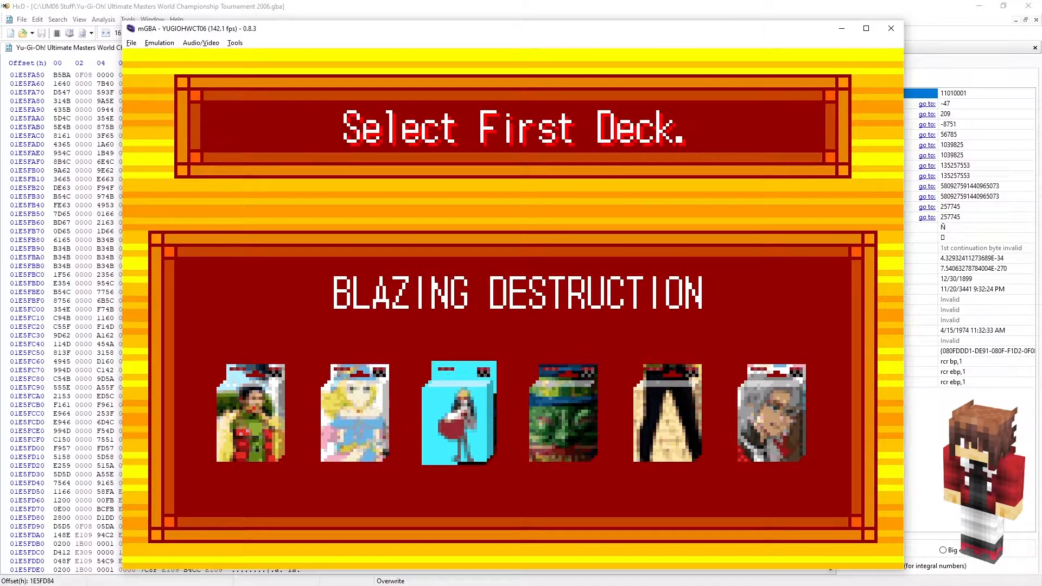
pyautogui.press('x')
pyautogui.press('x')
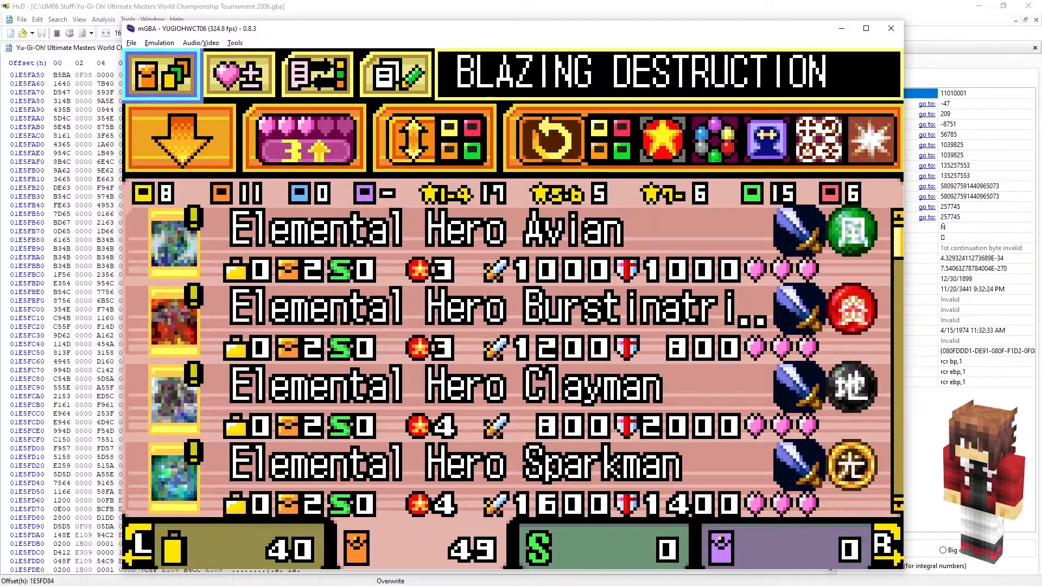
# Restart the game with Zombie Madness as the first deck and check its card list in the deck editor.
pyautogui.hotkey('ctrl', 'r')
pyautogui.press('Right')
pyautogui.press('x')
pyautogui.press('Right')
pyautogui.press('x')
pyautogui.press('Return')
pyautogui.press('x')
pyautogui.press('Right')
pyautogui.press('x')
pyautogui.press('x')
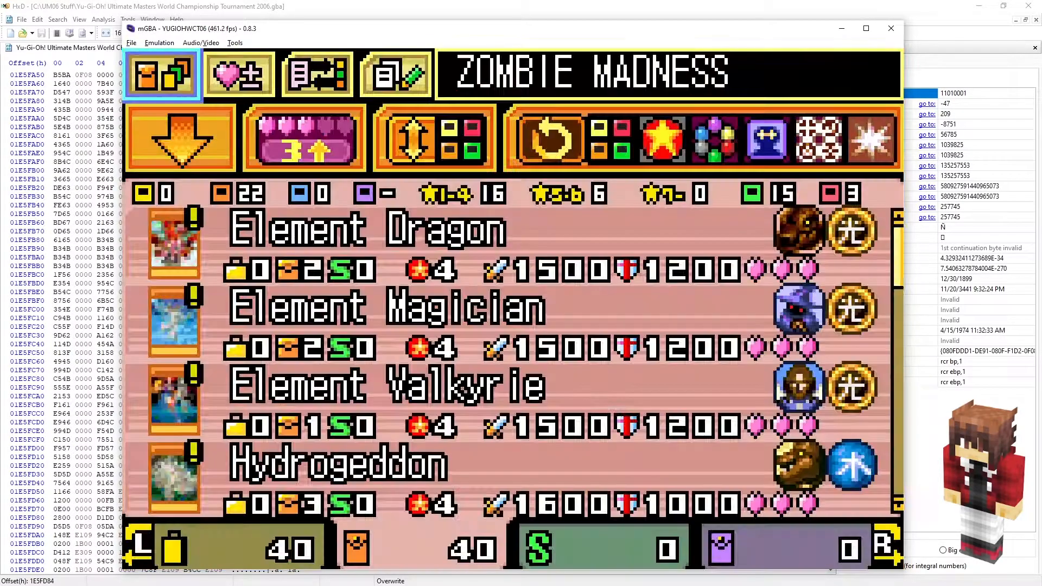
pyautogui.press('x')
# Reset the game, keep Dragon's Roar as the first deck and check its cards in the deck editor.
pyautogui.hotkey('ctrl', 'r')
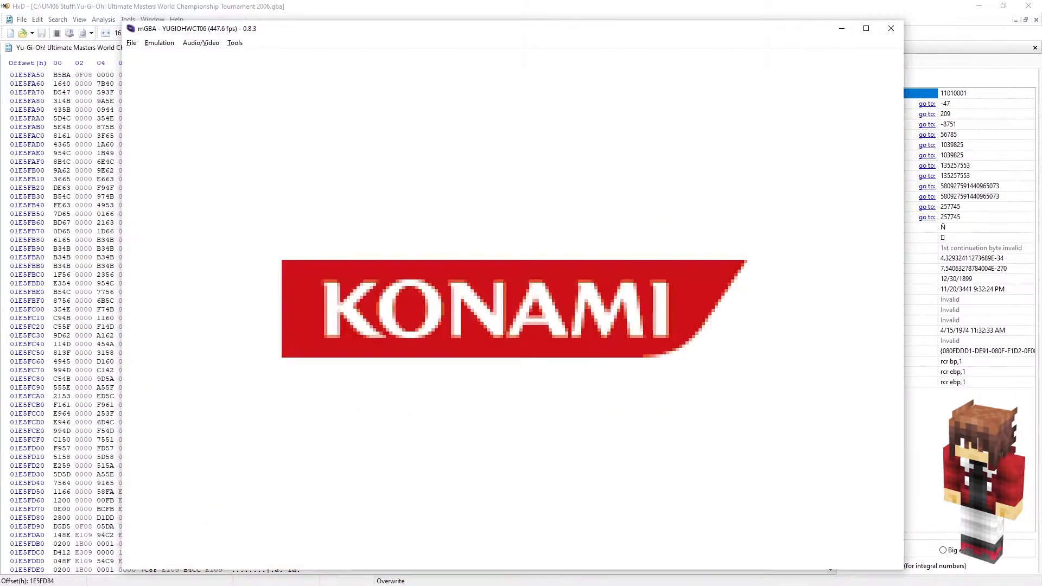
pyautogui.press('x')
pyautogui.press('x')
pyautogui.press('Return')
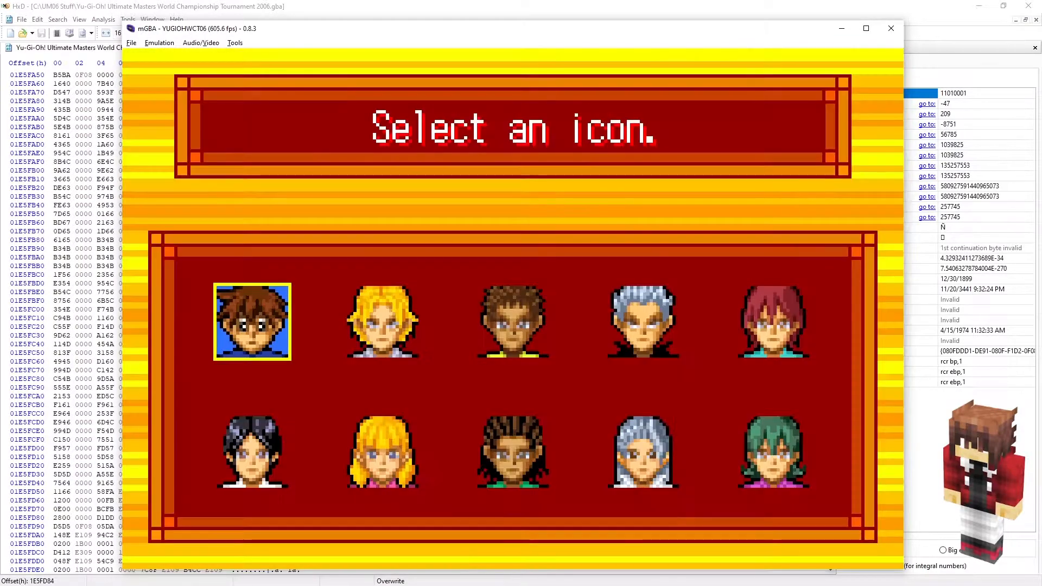
pyautogui.press('x')
pyautogui.press('x')
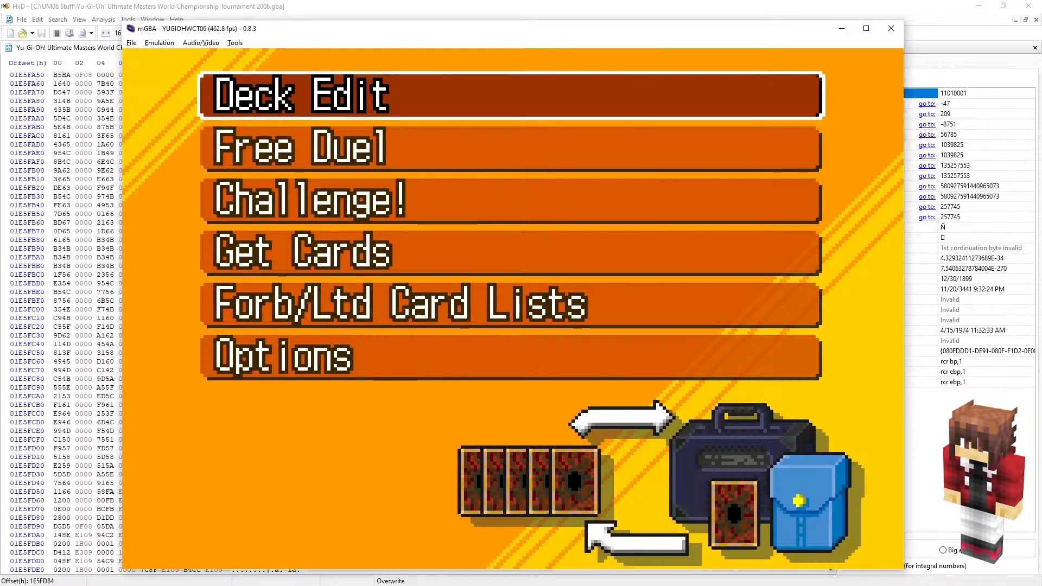
pyautogui.press('x')
pyautogui.press('x')
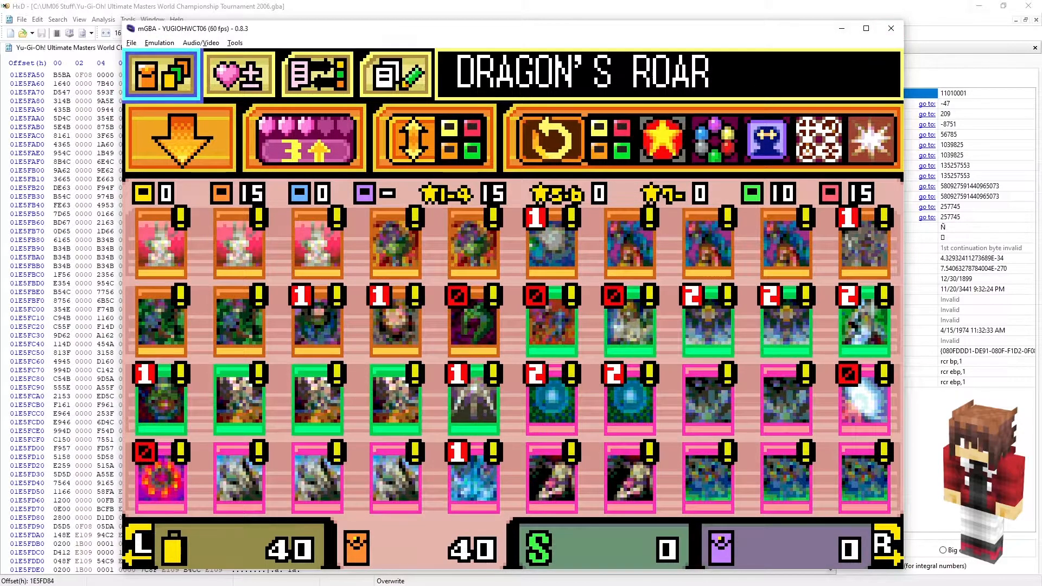
# Switch to the UM06 Deck Modification Tool spreadsheet and review the structure deck hex values, pointer table and paste offsets.
pyautogui.hotkey('alt', 'Tab')
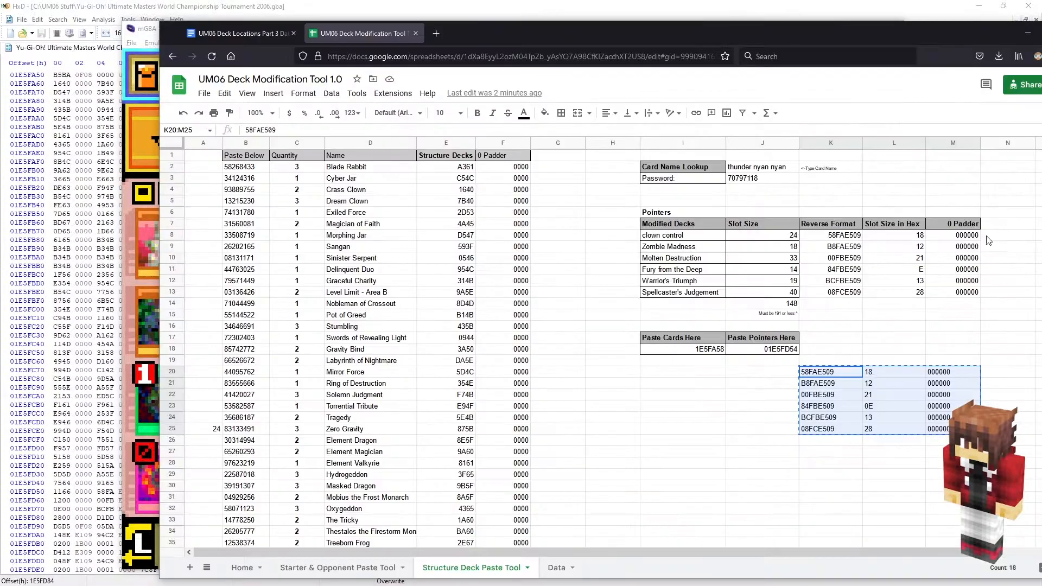
pyautogui.moveTo(455, 169); pyautogui.dragTo(490, 395)
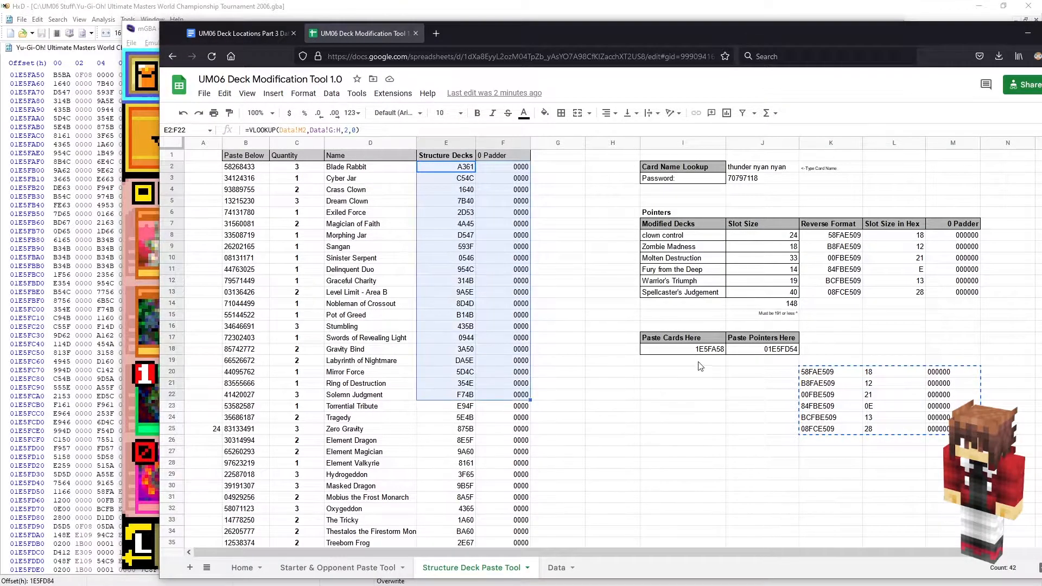
pyautogui.click(709, 354)
pyautogui.moveTo(848, 237); pyautogui.dragTo(953, 281)
pyautogui.click(795, 349)
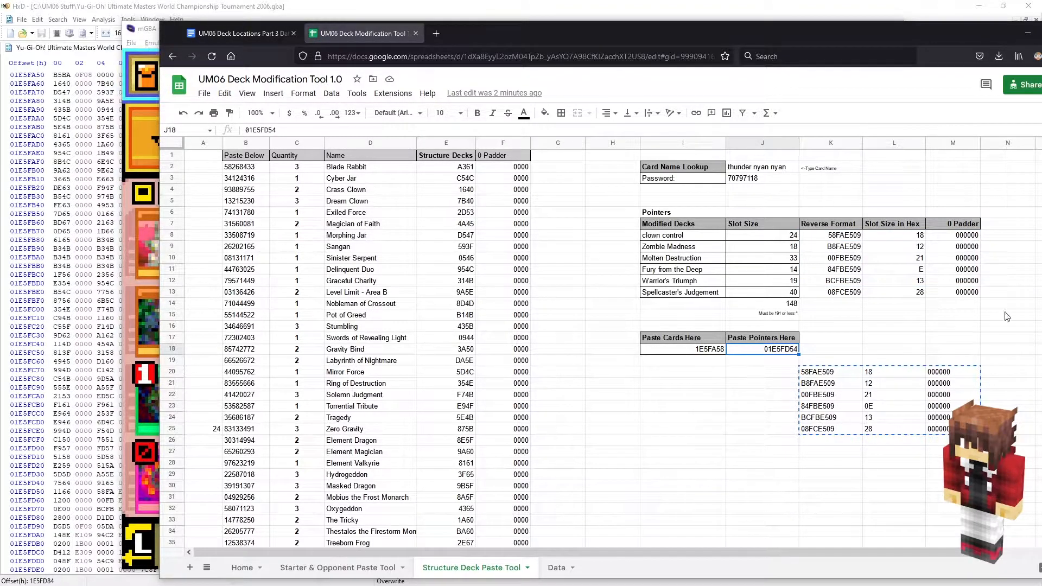
# Clear the copied pointer values from the range K20:M26.
pyautogui.moveTo(823, 371); pyautogui.dragTo(955, 440)
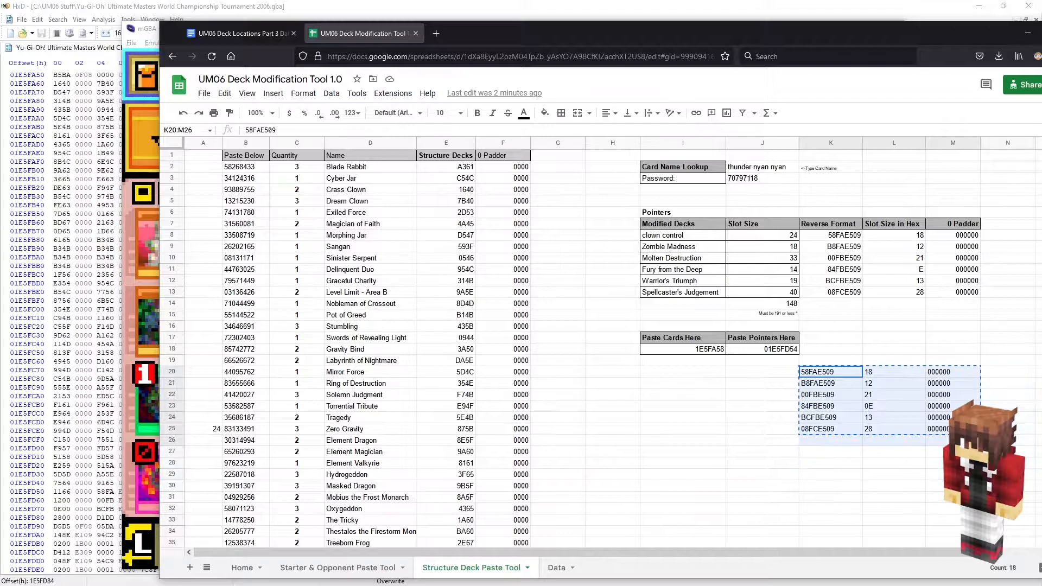
pyautogui.press('Delete')
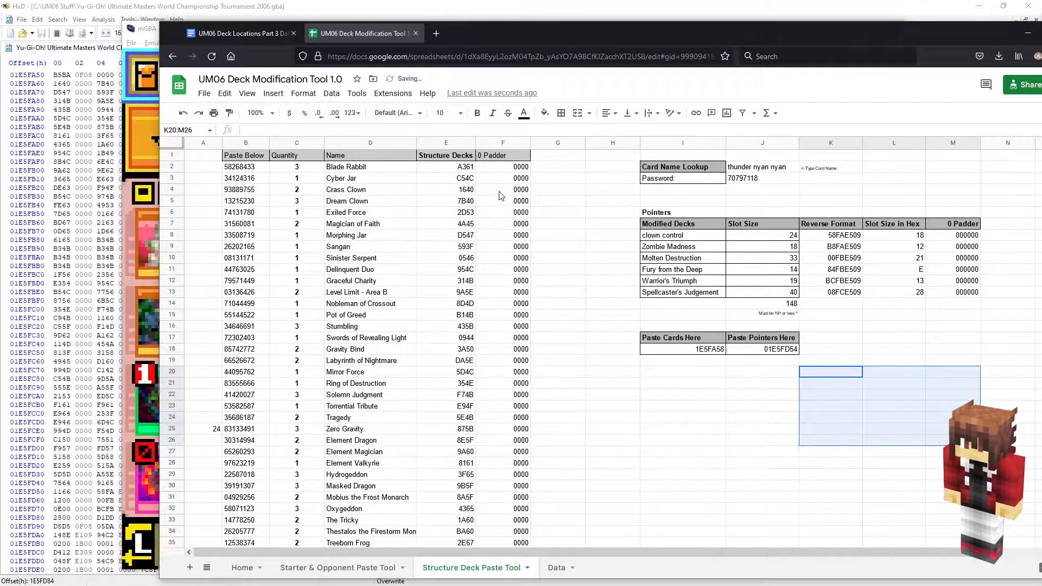
pyautogui.click(548, 179)
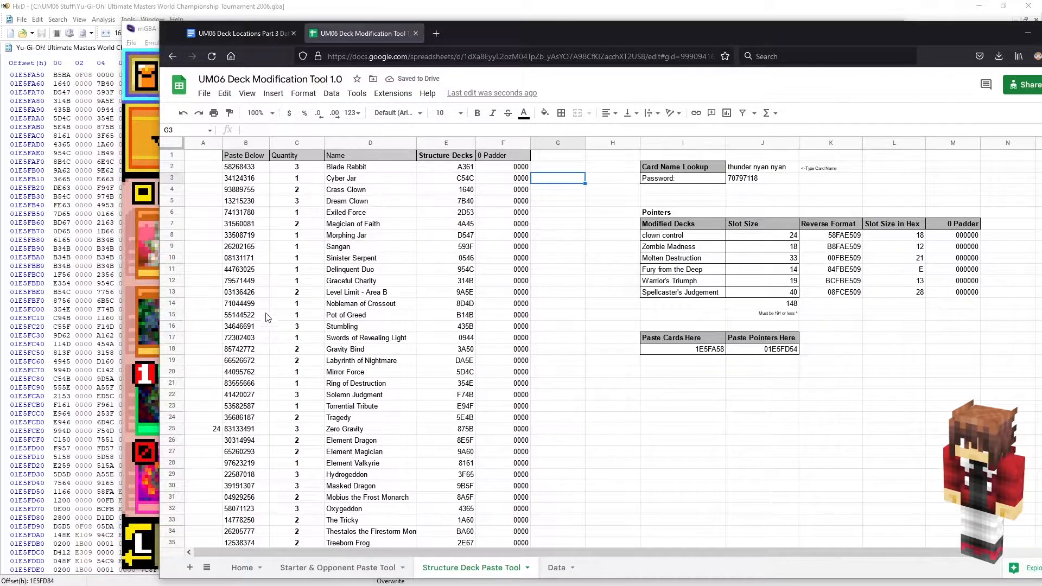
# Set the card name lookup in J2 to "ring of destruction" and look through the structure deck card list.
pyautogui.click(734, 168)
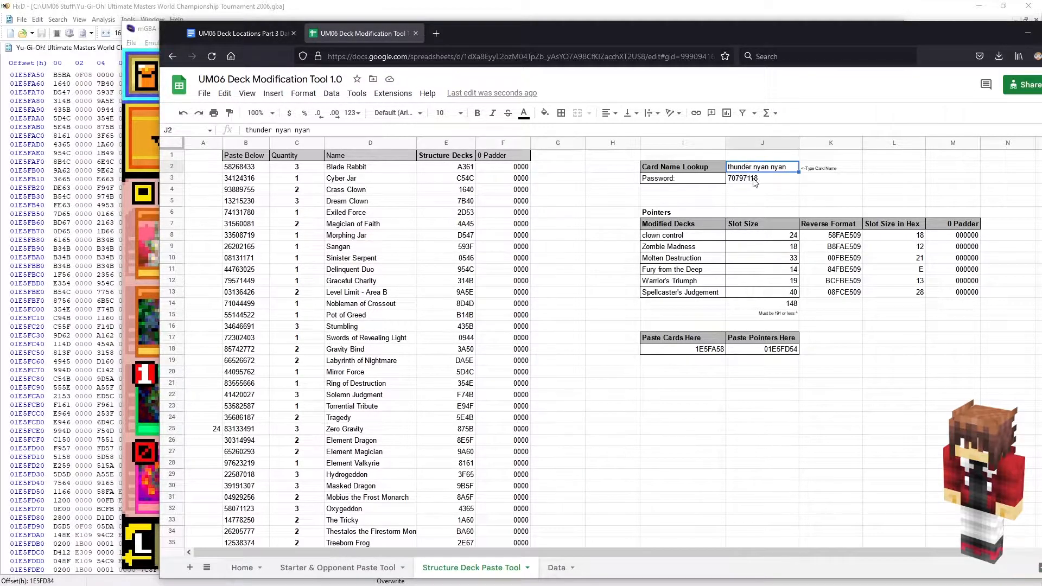
pyautogui.write('ring of destruction')
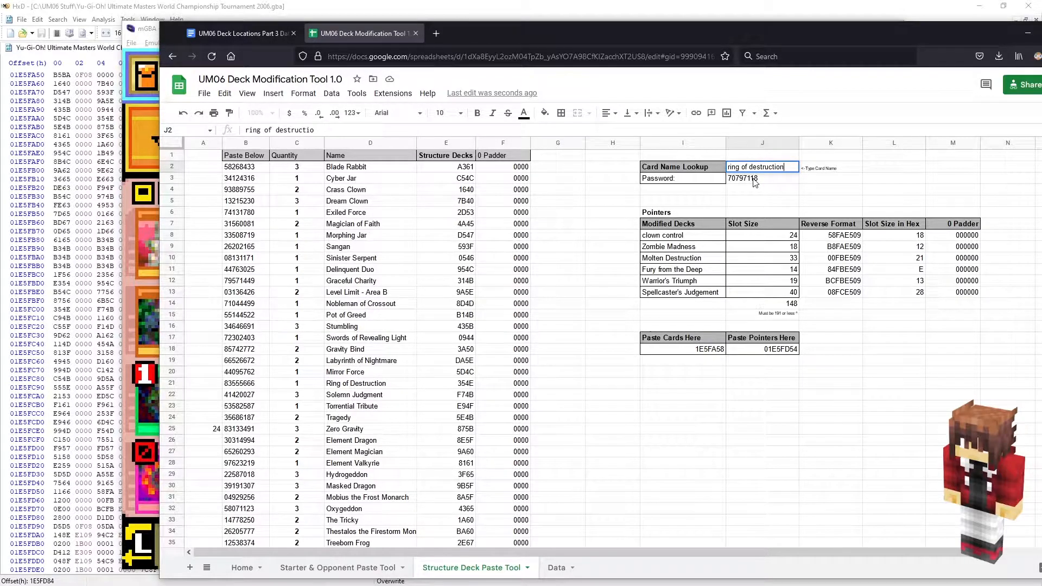
pyautogui.press('Return')
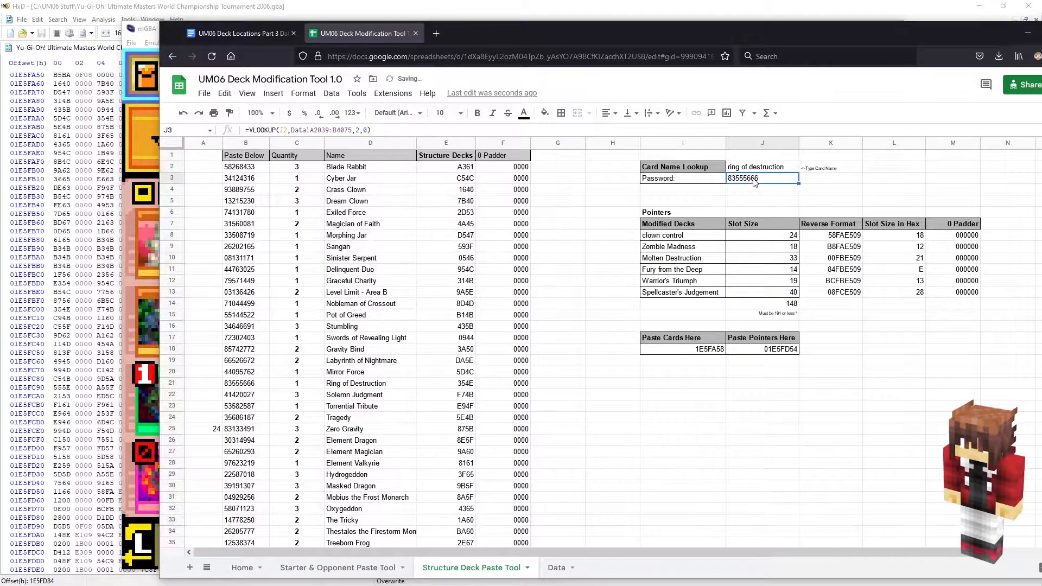
pyautogui.scroll(-20, 277, 317)
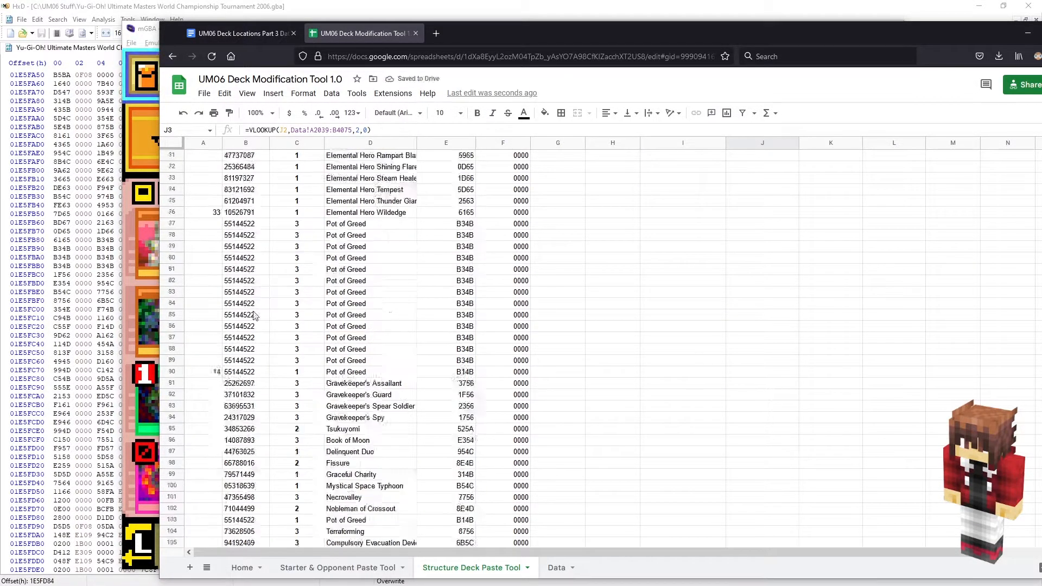
pyautogui.scroll(20, 277, 349)
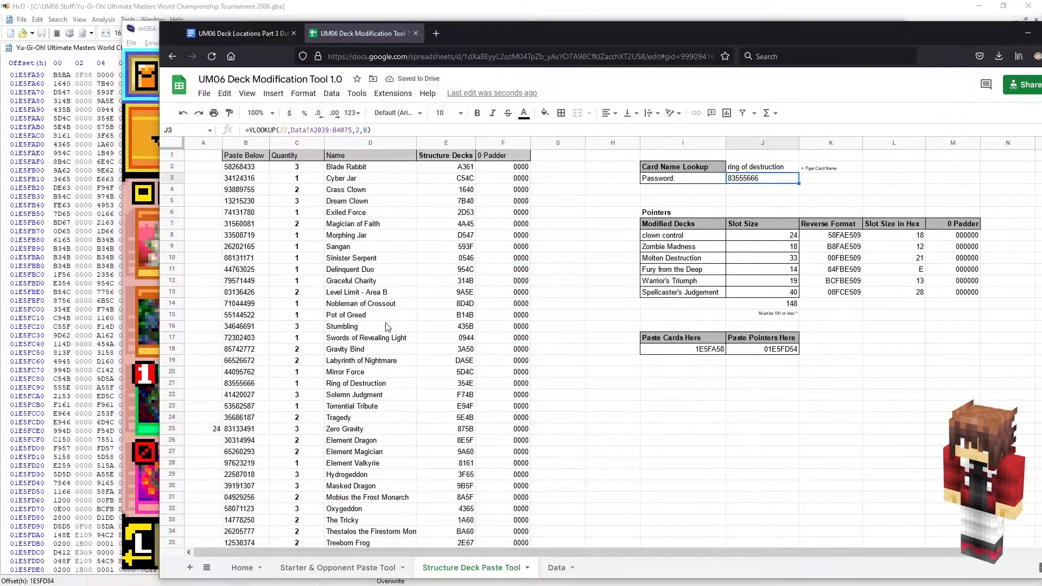
# Switch to the UM06 Deck Locations Part 3 worksheet document and highlight the structure deck locations and paste offsets.
pyautogui.click(252, 37)
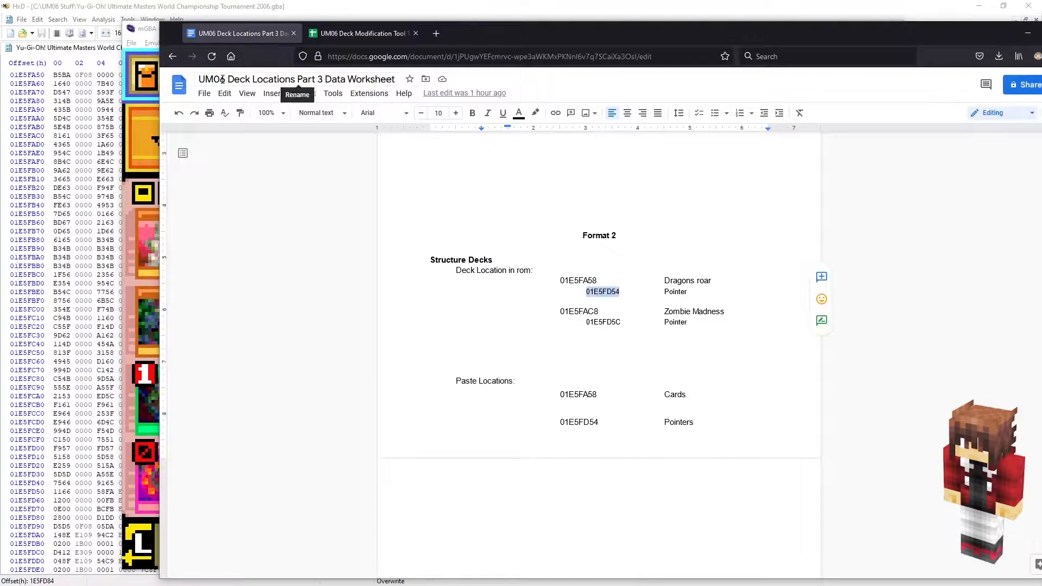
pyautogui.moveTo(698, 450); pyautogui.dragTo(567, 292)
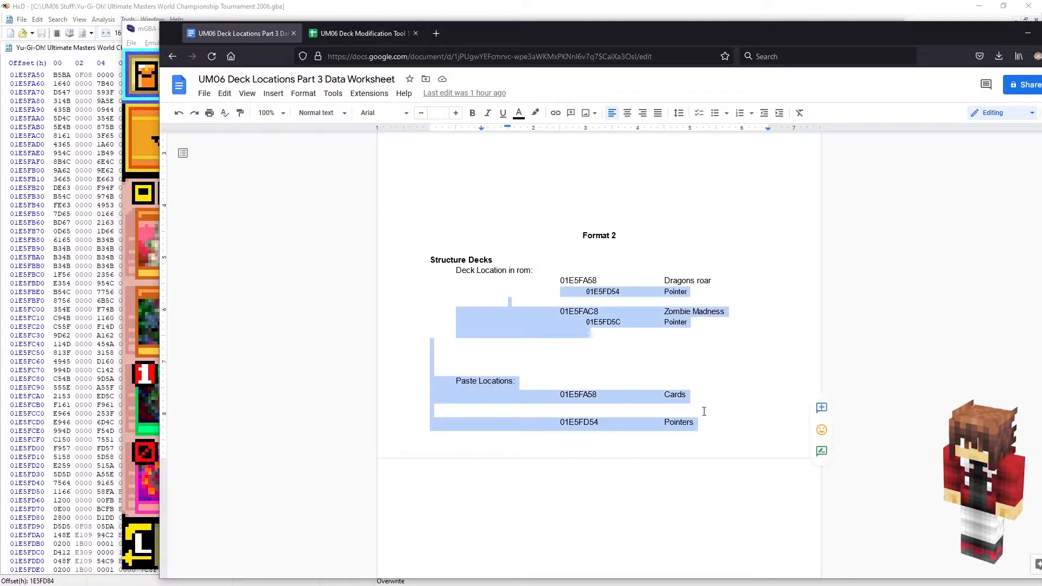